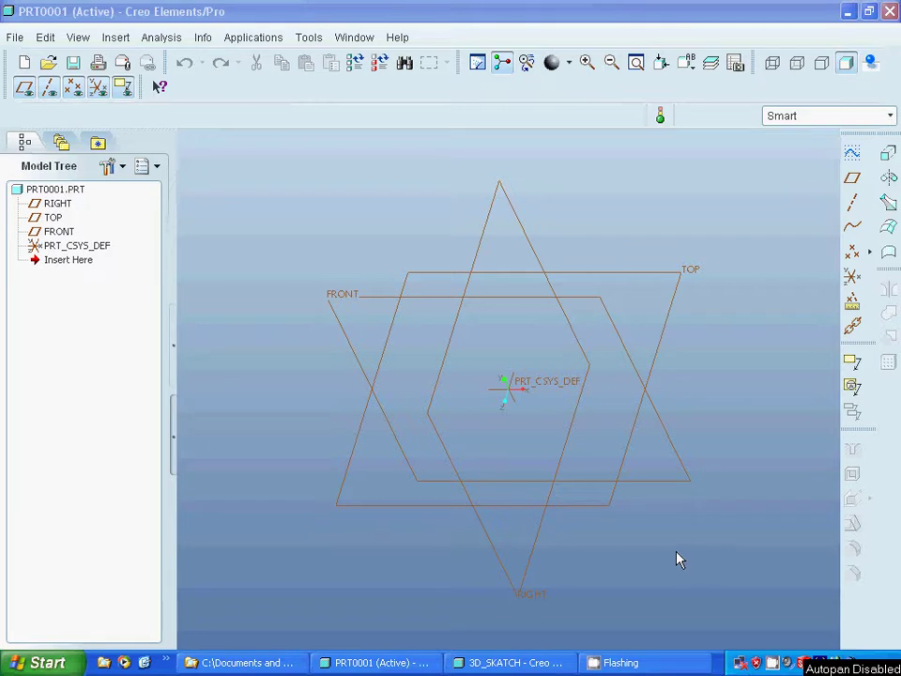
# Start a sketch on the TOP datum plane, using the RIGHT plane as the right-facing orientation reference.
pyautogui.click(674, 316)
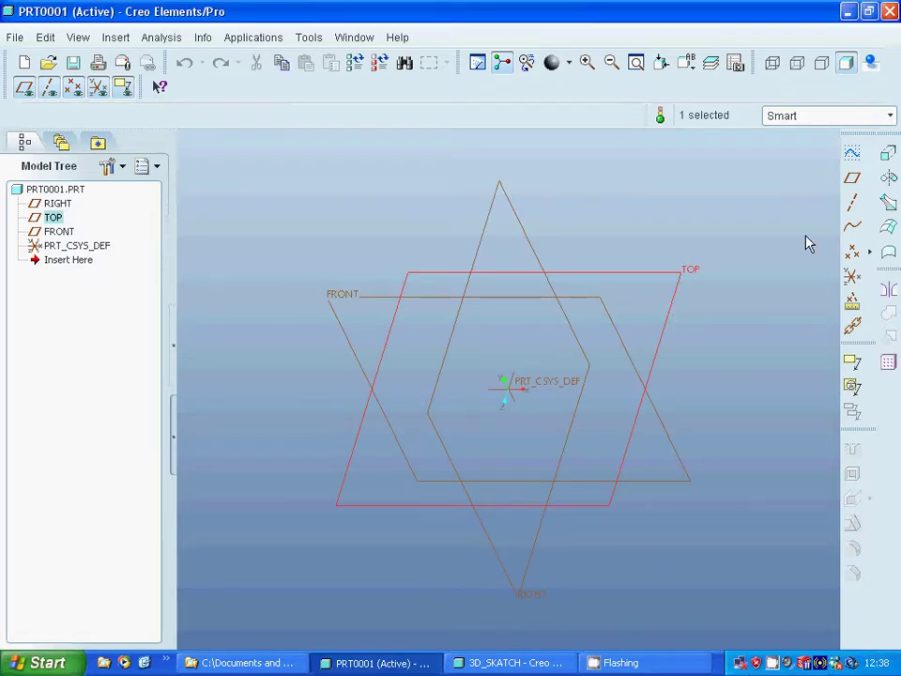
pyautogui.click(853, 154)
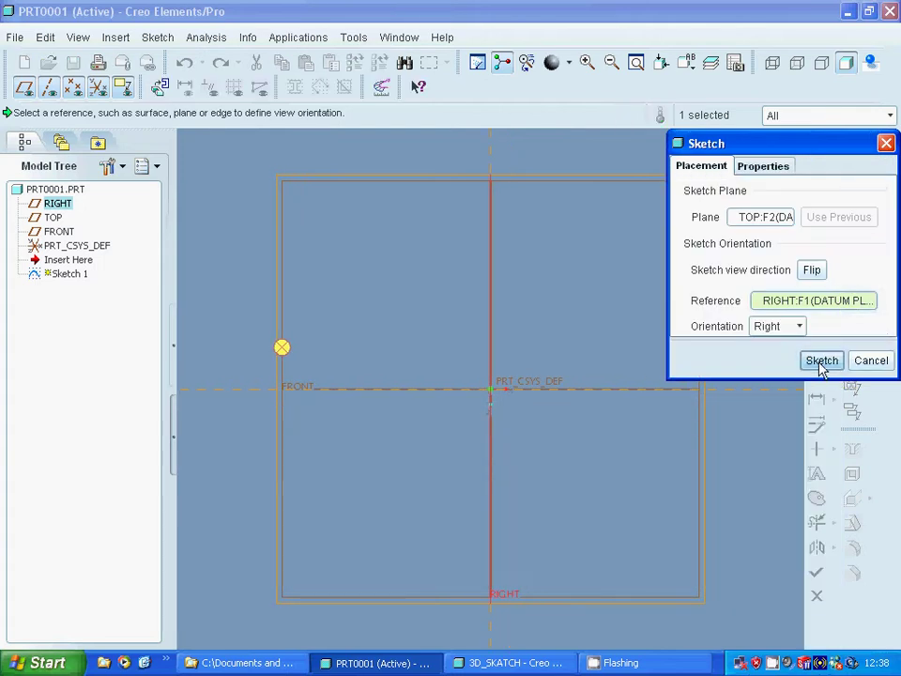
pyautogui.click(822, 360)
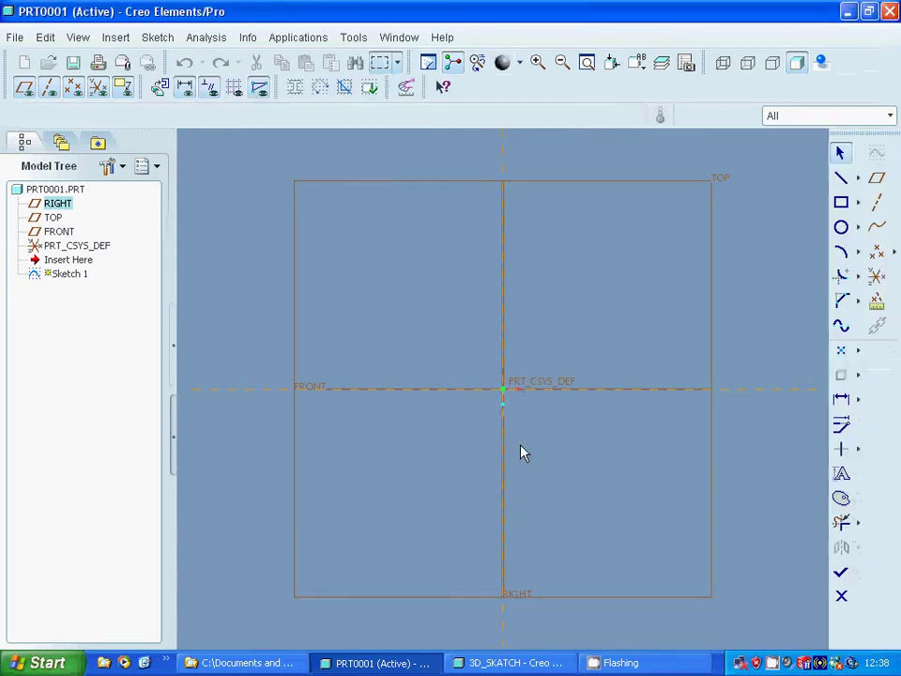
pyautogui.click(856, 228)
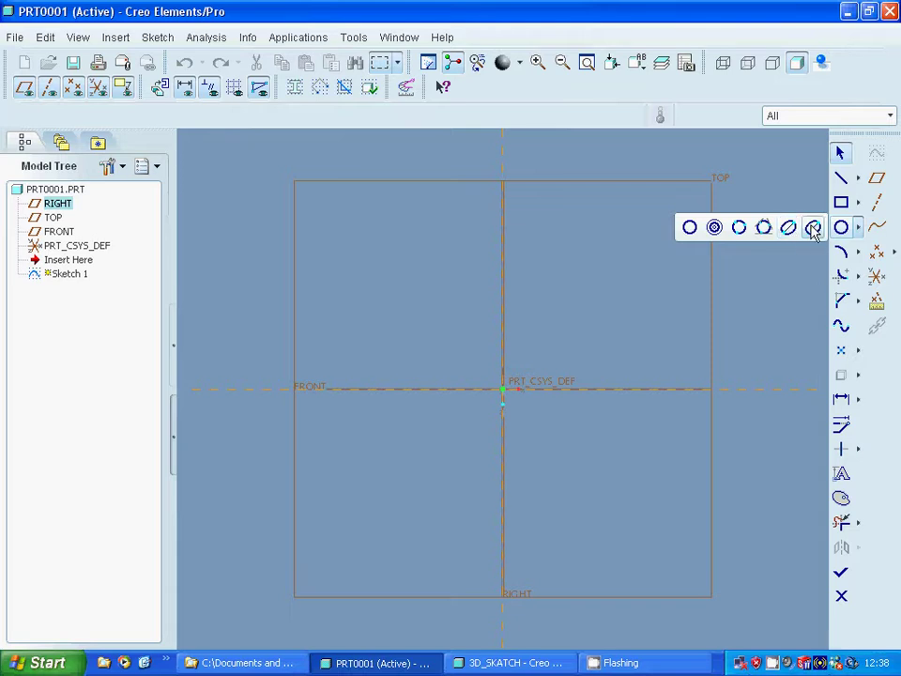
pyautogui.click(813, 227)
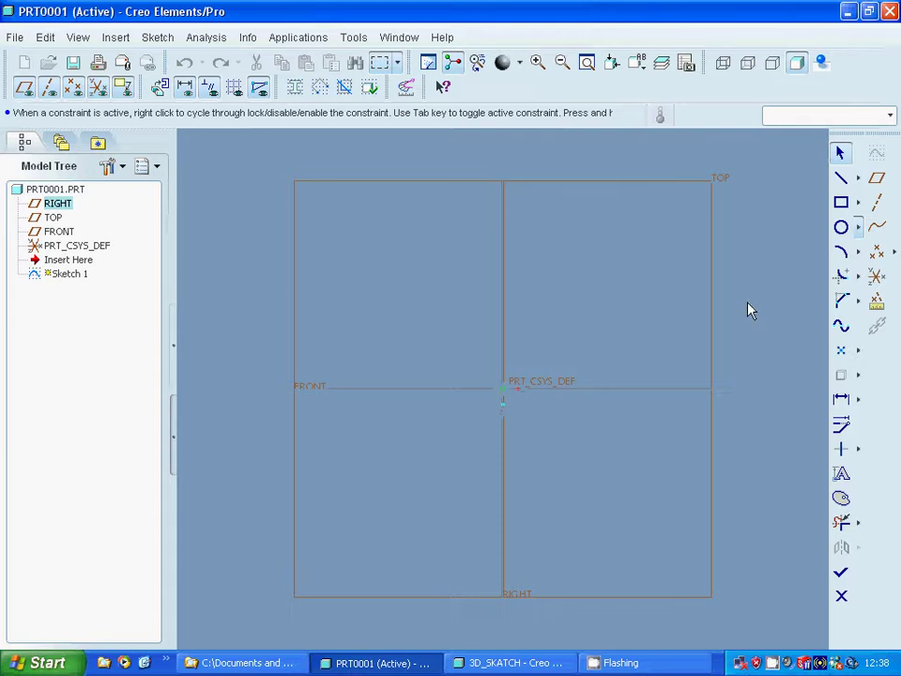
pyautogui.click(842, 228)
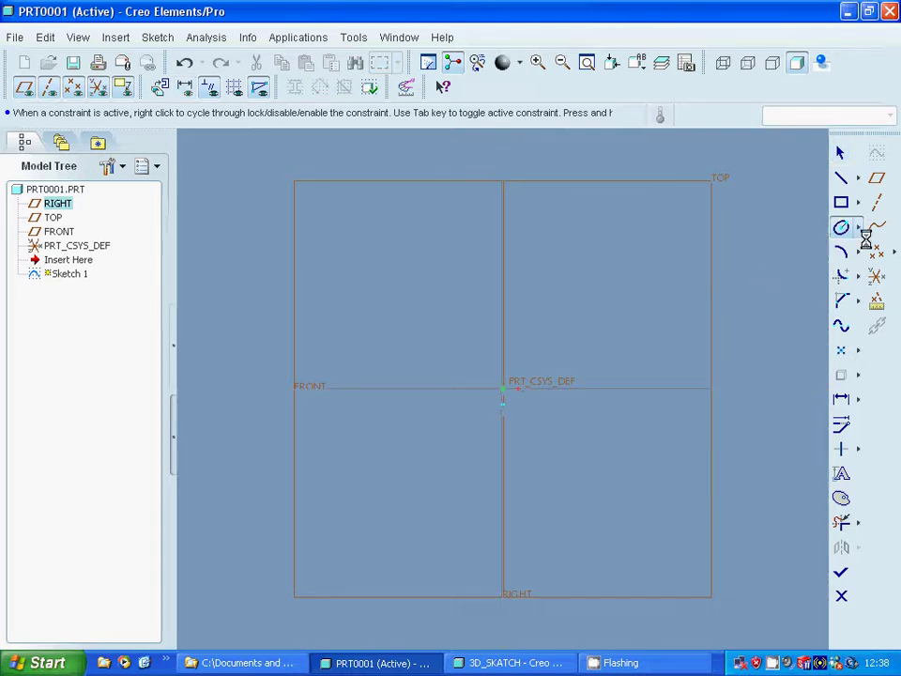
# Sketch a circle about 171 in diameter at the origin and a larger circle about 263 above it on the vertical reference.
pyautogui.click(859, 227)
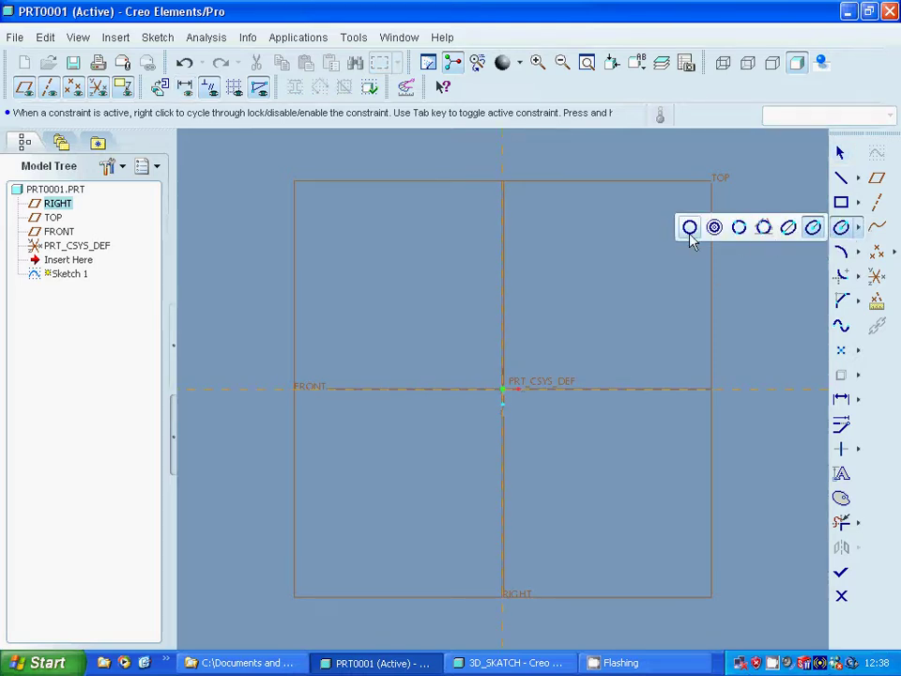
pyautogui.click(690, 227)
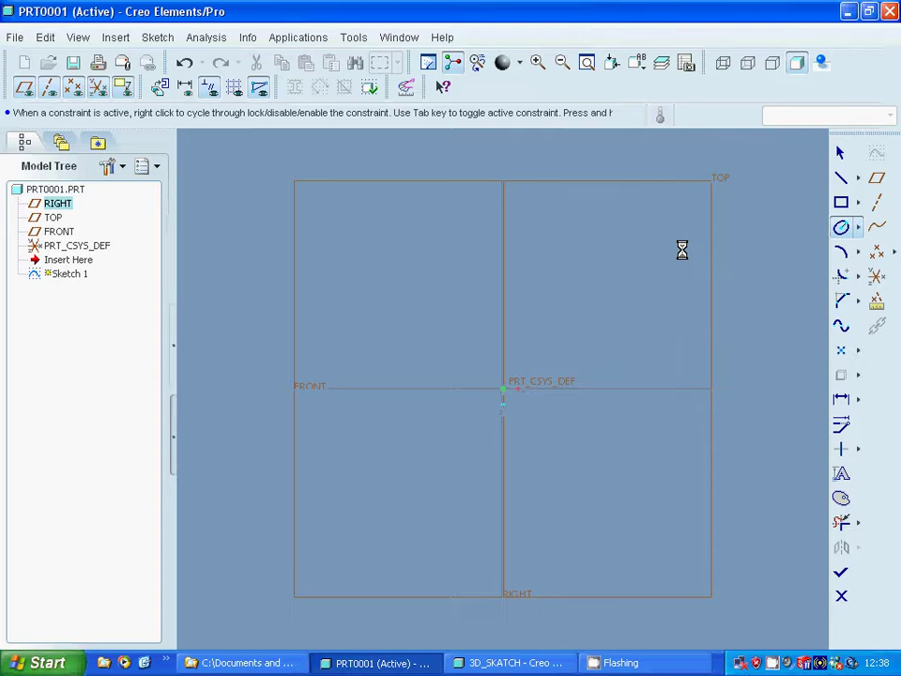
pyautogui.click(503, 390)
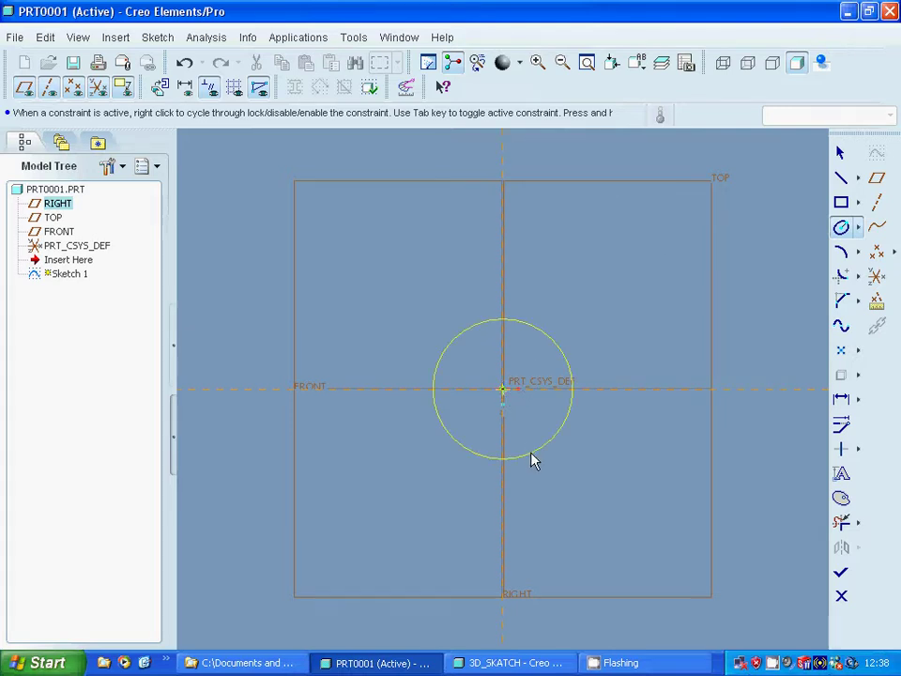
pyautogui.click(532, 460)
pyautogui.click(858, 228)
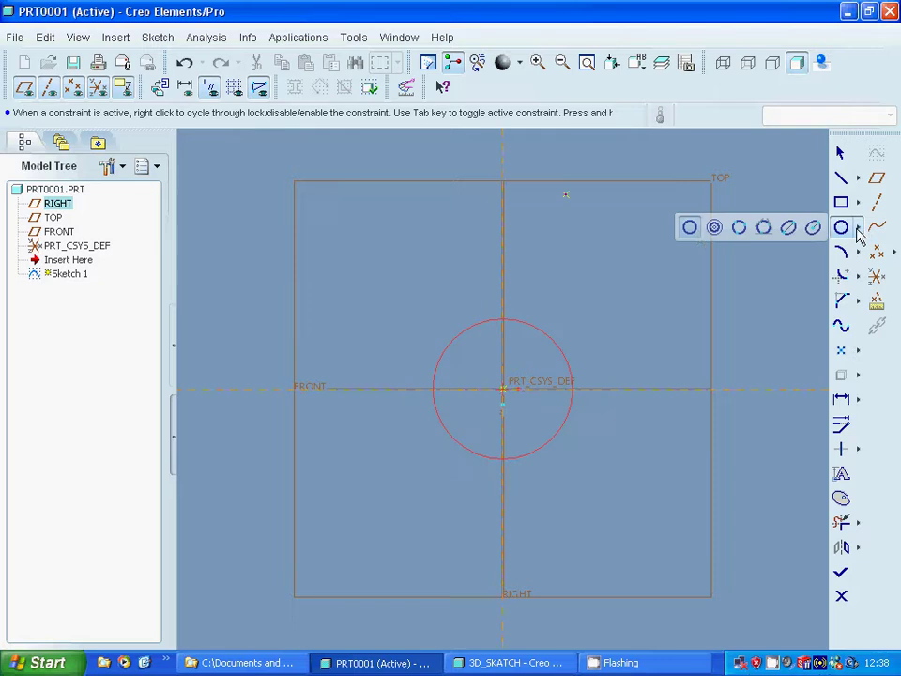
pyautogui.click(691, 229)
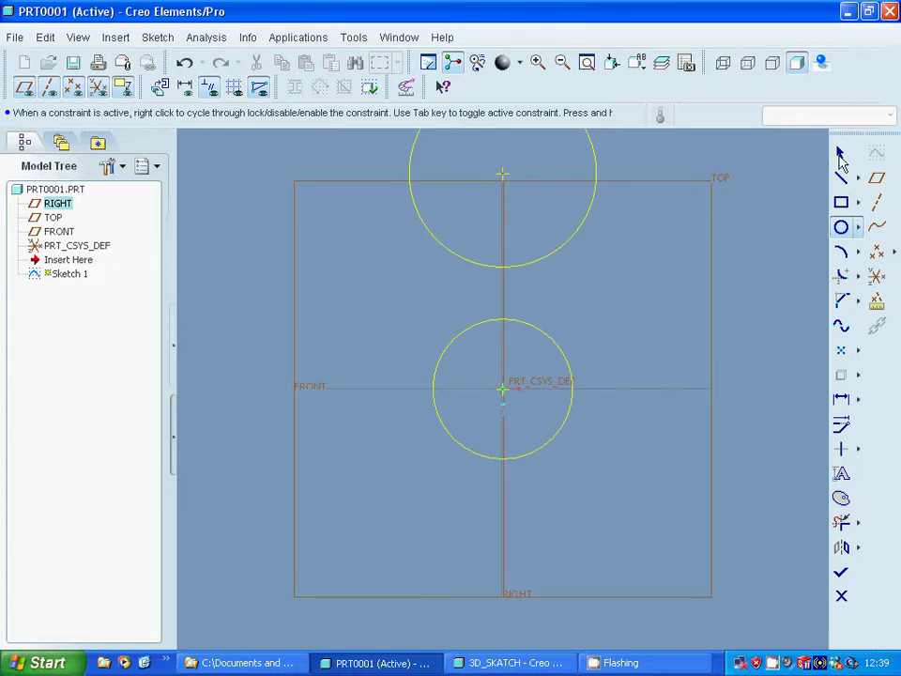
pyautogui.middleClick(591, 323)
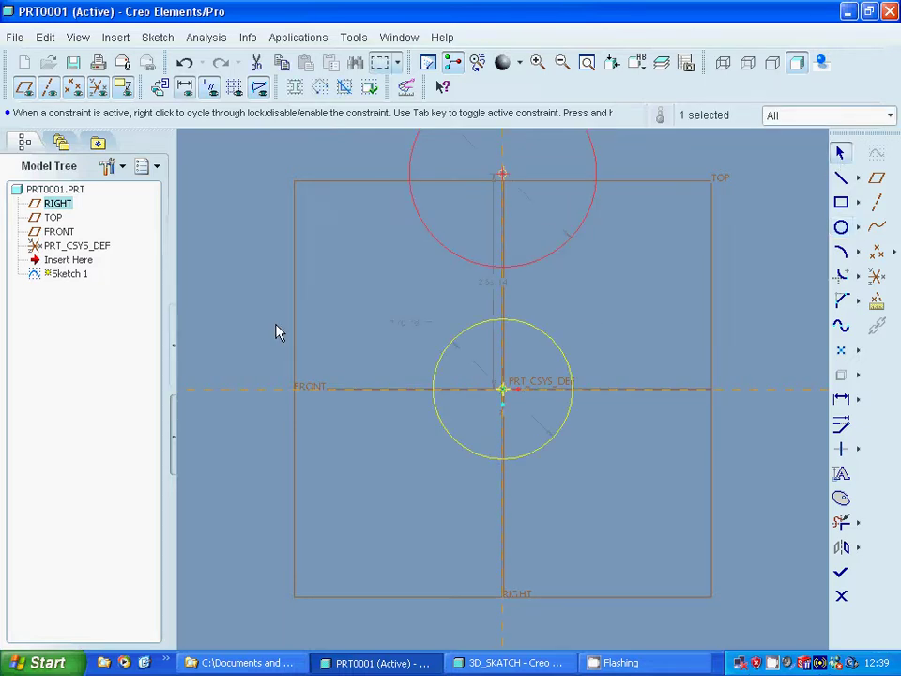
# Set the origin circle's diameter to 150 and the upper circle's diameter to 200.
pyautogui.doubleClick(400, 327)
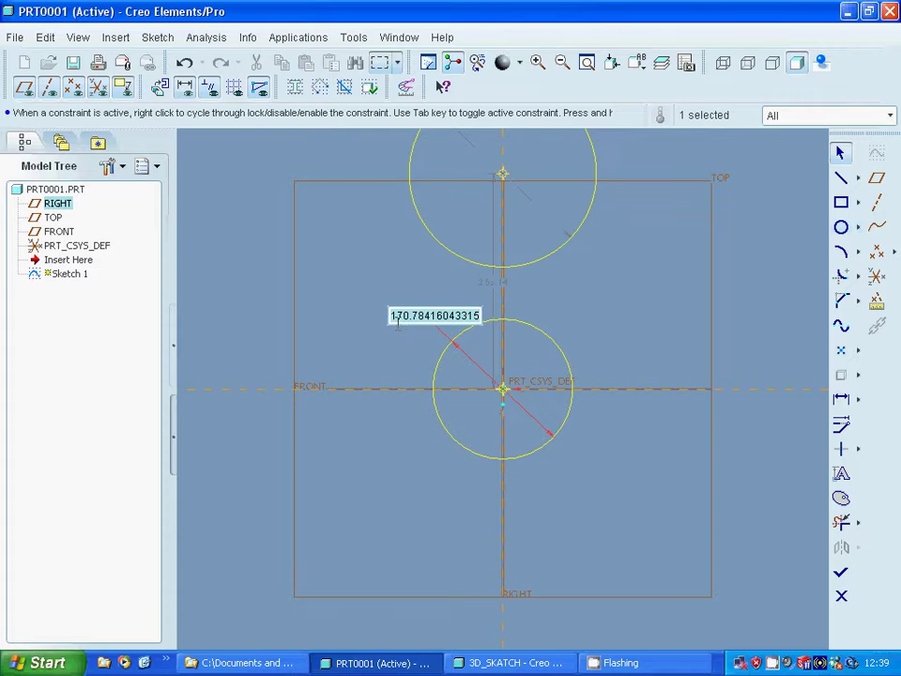
pyautogui.write('15')
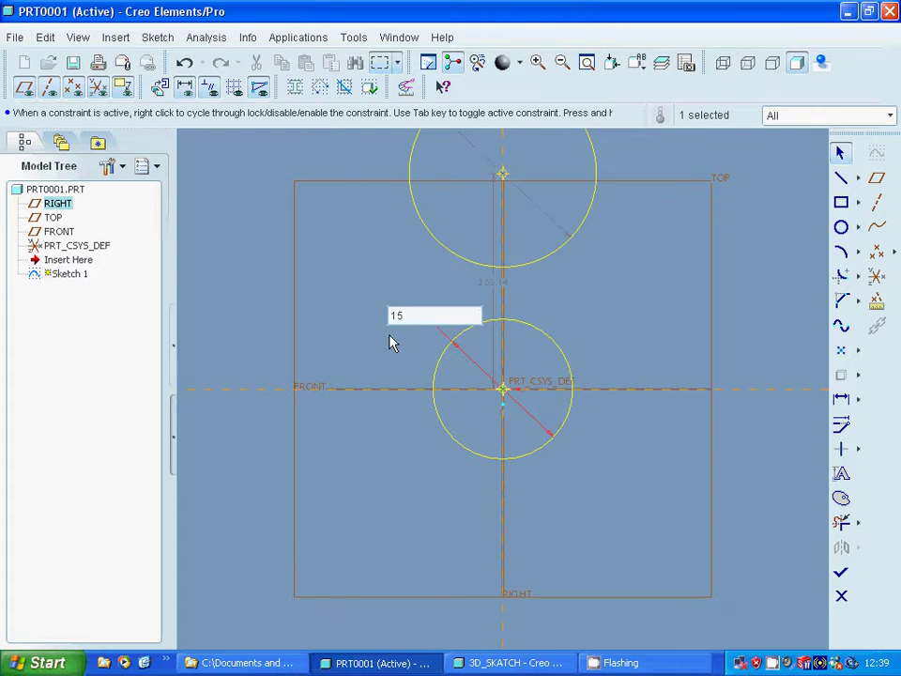
pyautogui.write('0')
pyautogui.press('Return')
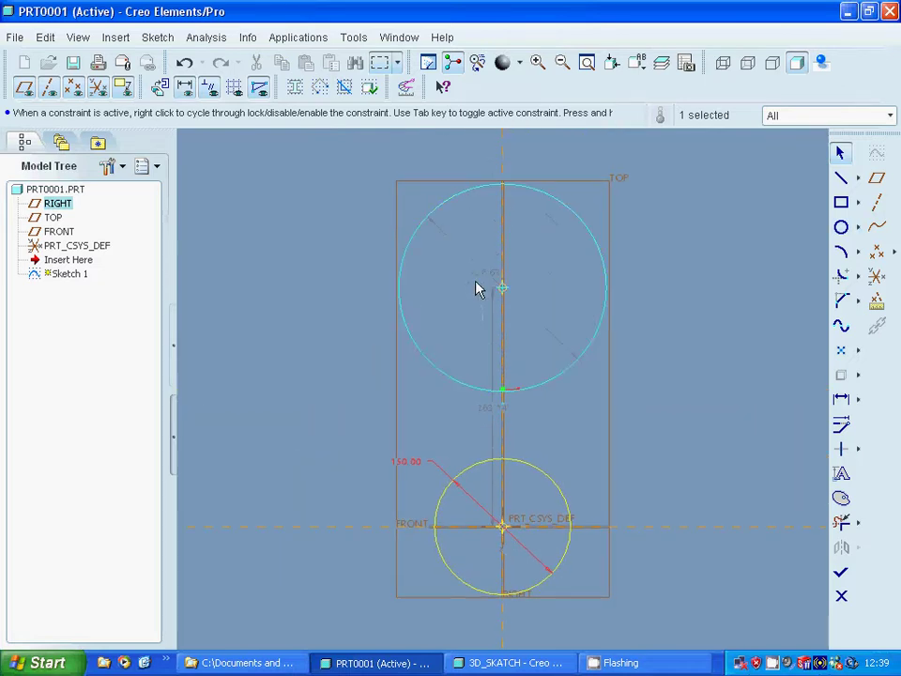
pyautogui.click(478, 283)
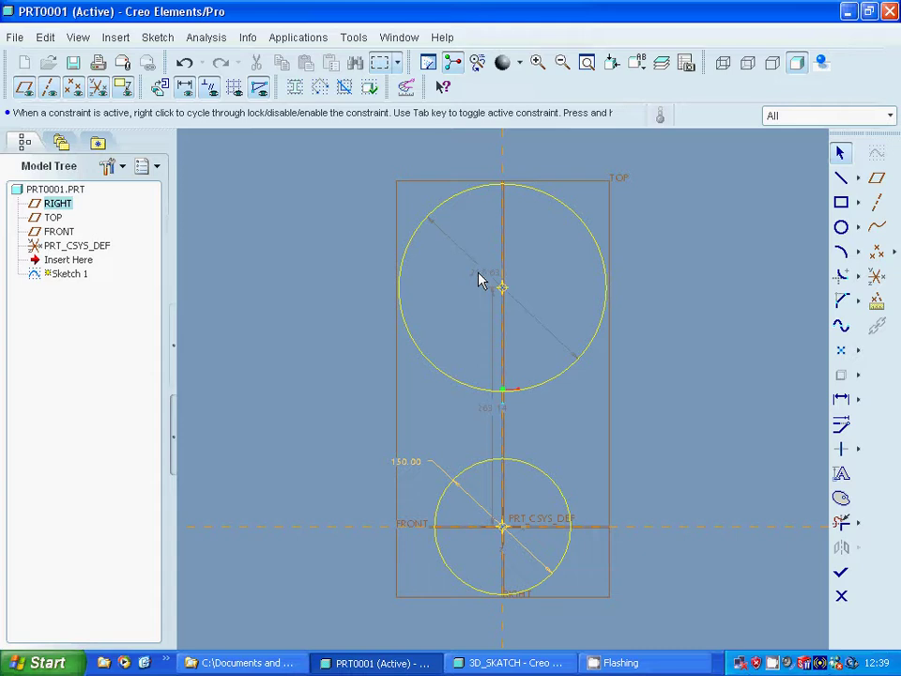
pyautogui.doubleClick(479, 275)
pyautogui.write('2')
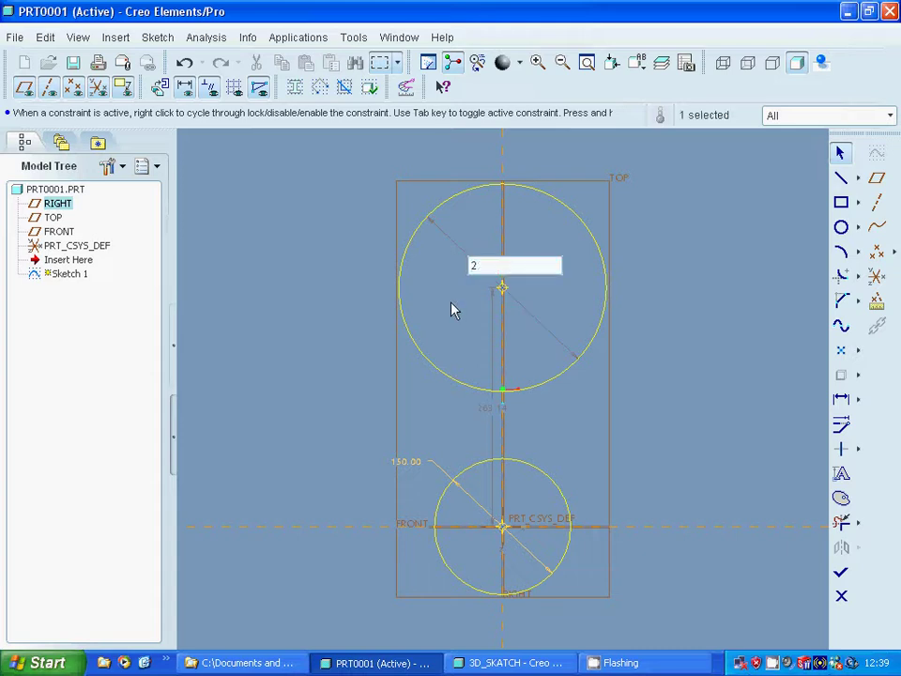
pyautogui.write('00')
pyautogui.press('Return')
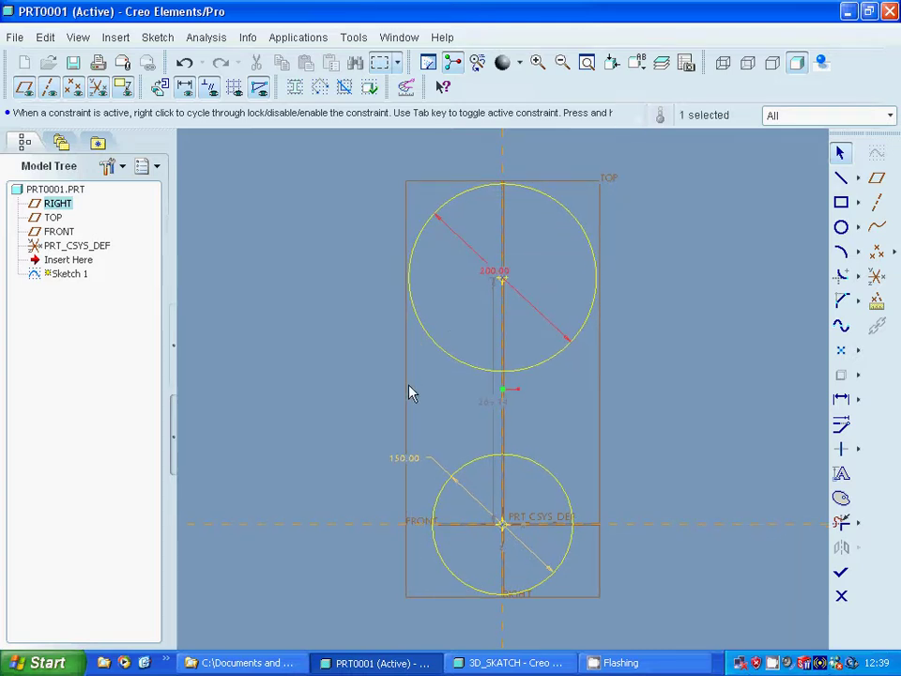
# Draw a line on each side from the lower circle's horizontal quadrant point, ending tangent to the upper circle.
pyautogui.click(841, 178)
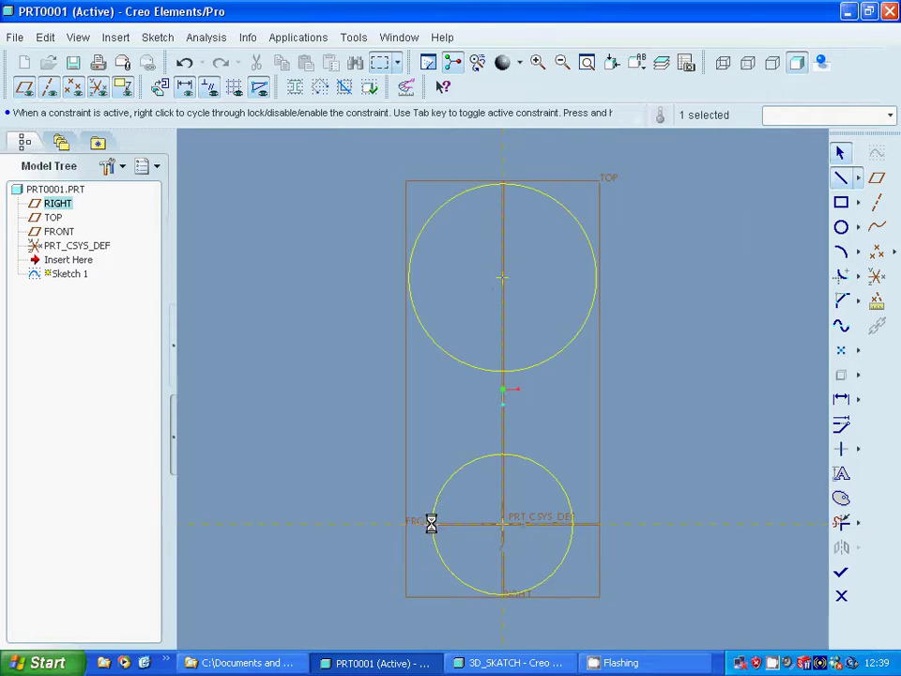
pyautogui.click(410, 278)
pyautogui.middleClick(410, 278)
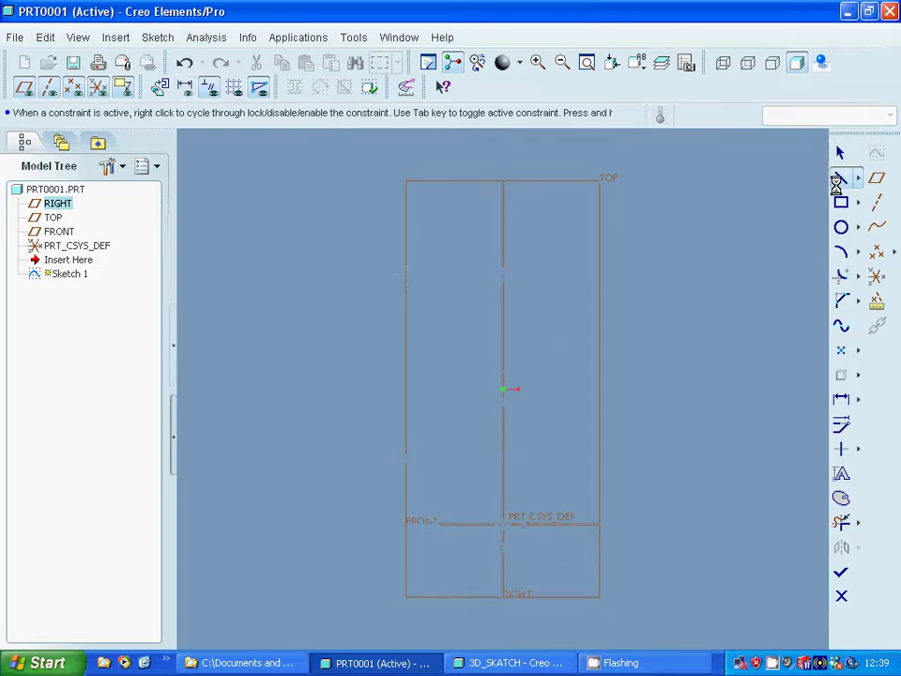
pyautogui.click(576, 533)
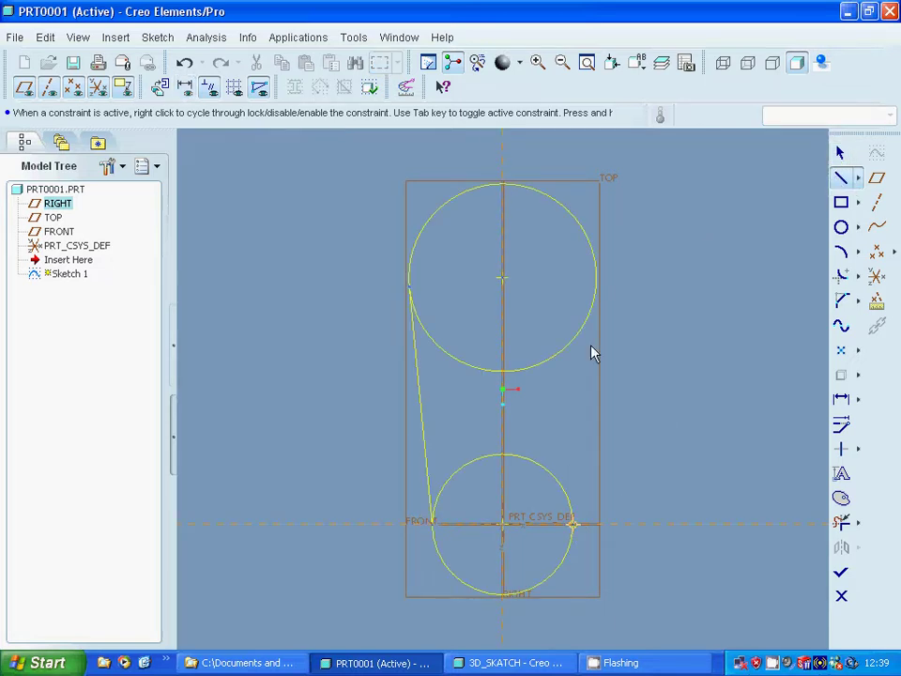
pyautogui.click(595, 287)
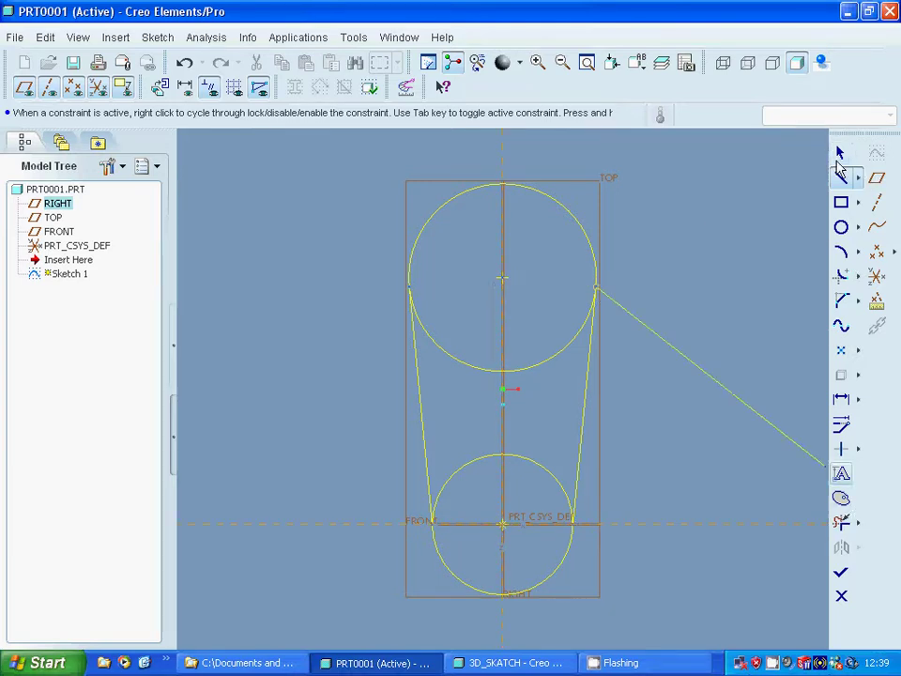
pyautogui.click(842, 155)
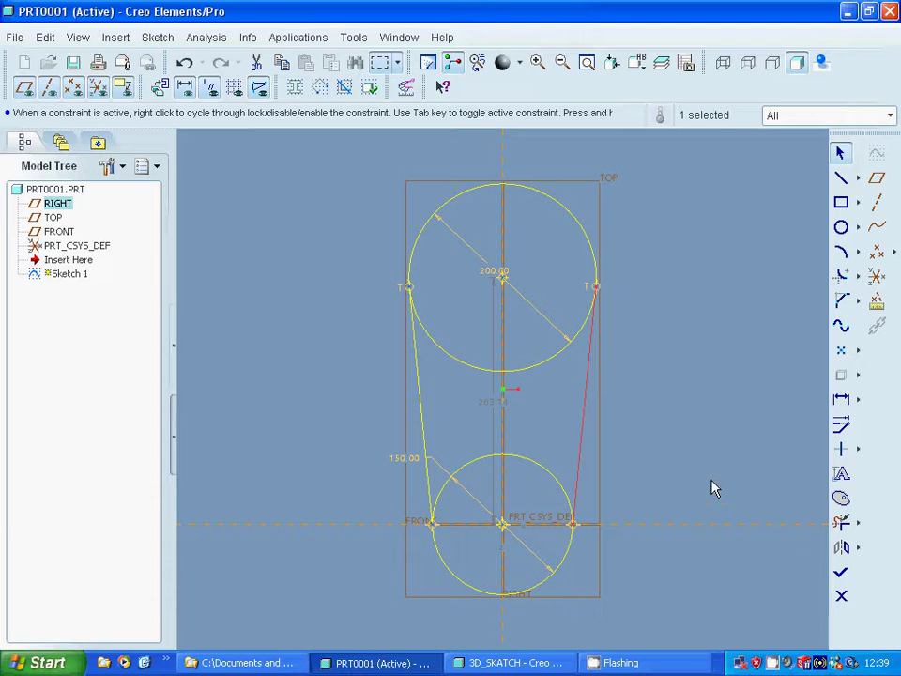
# Trim away the inner arcs of both circles to leave one closed outline, and finish the sketch.
pyautogui.click(842, 523)
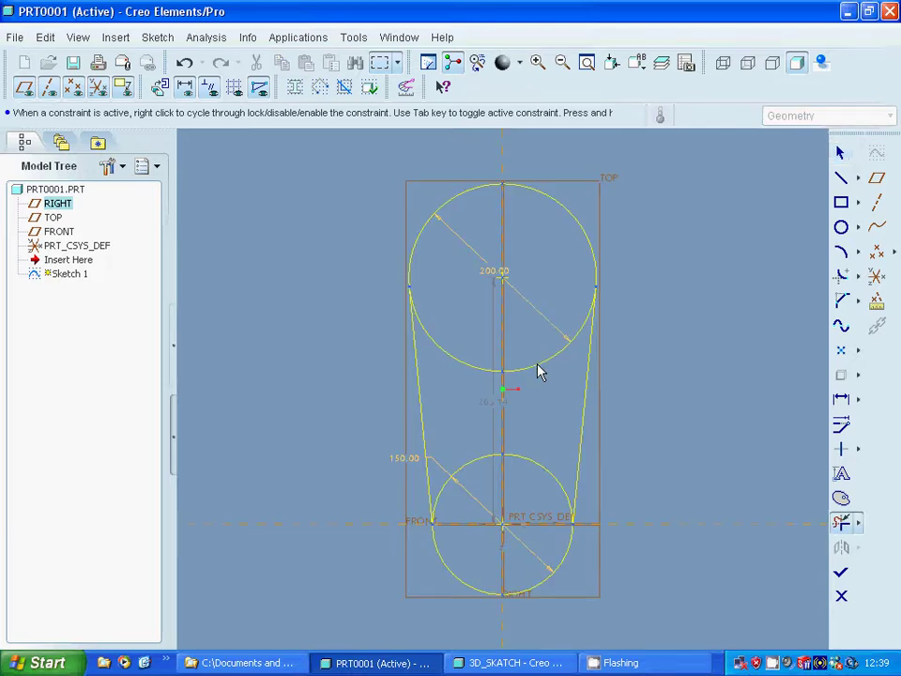
pyautogui.click(538, 370)
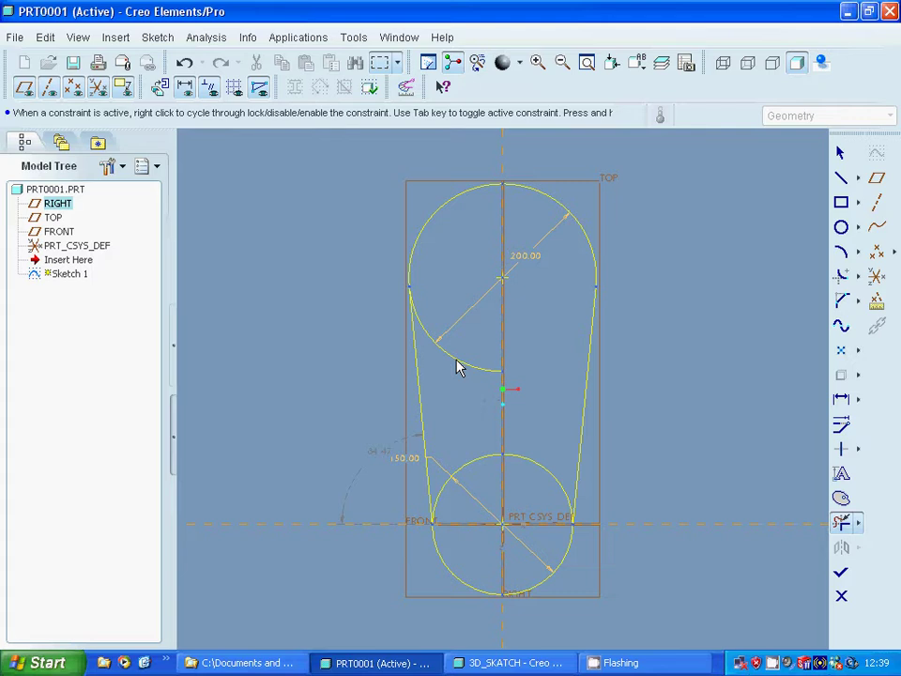
pyautogui.click(454, 379)
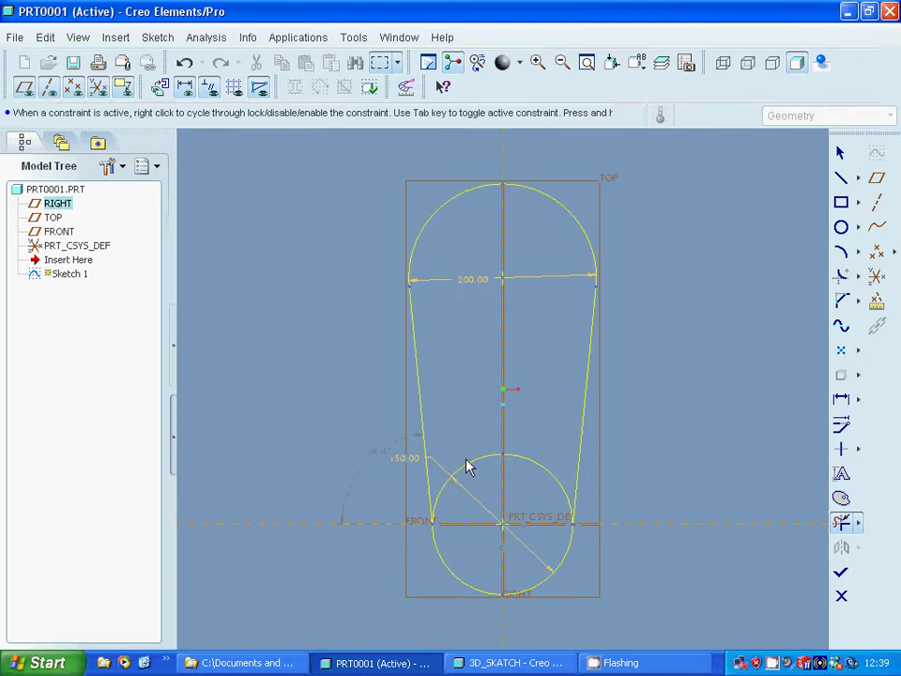
pyautogui.click(469, 474)
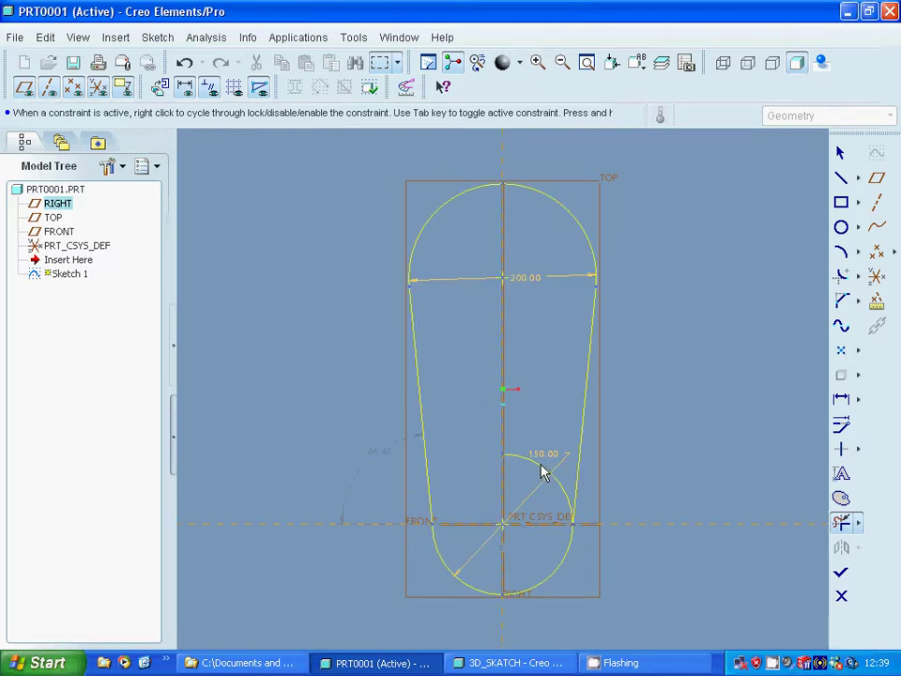
pyautogui.click(543, 473)
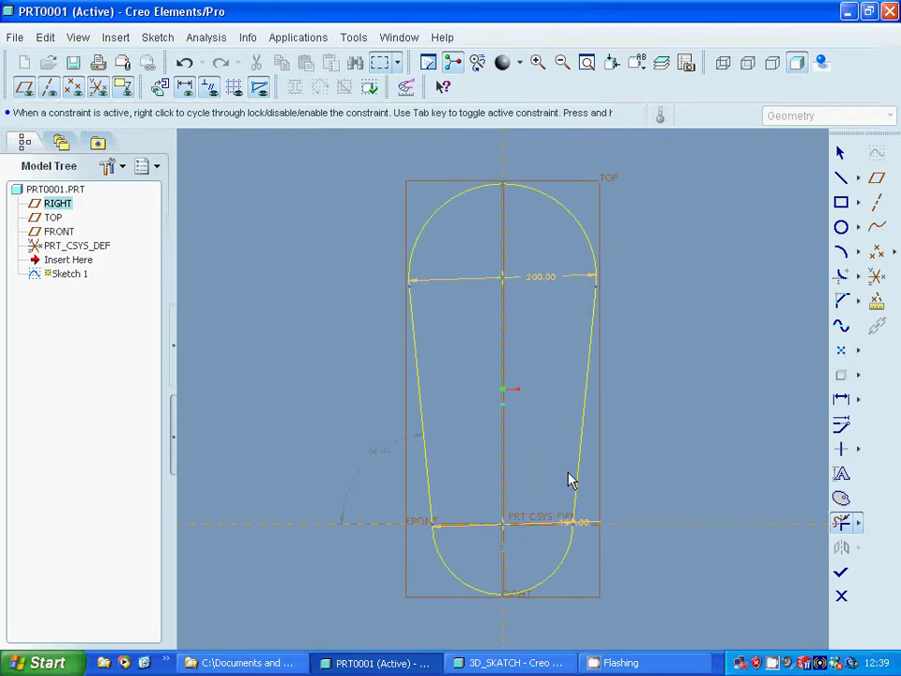
pyautogui.click(841, 572)
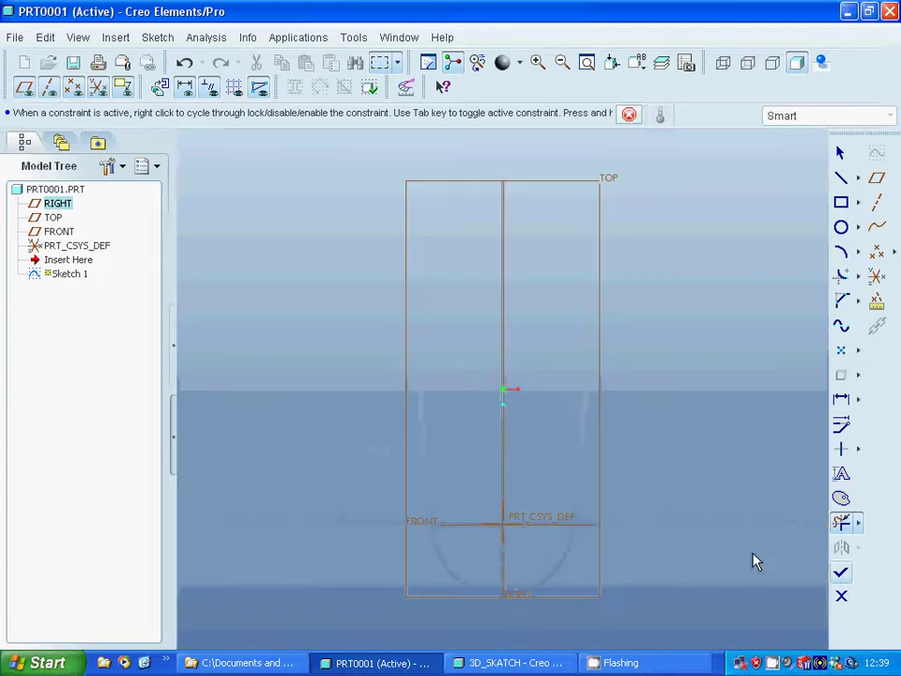
pyautogui.click(730, 516)
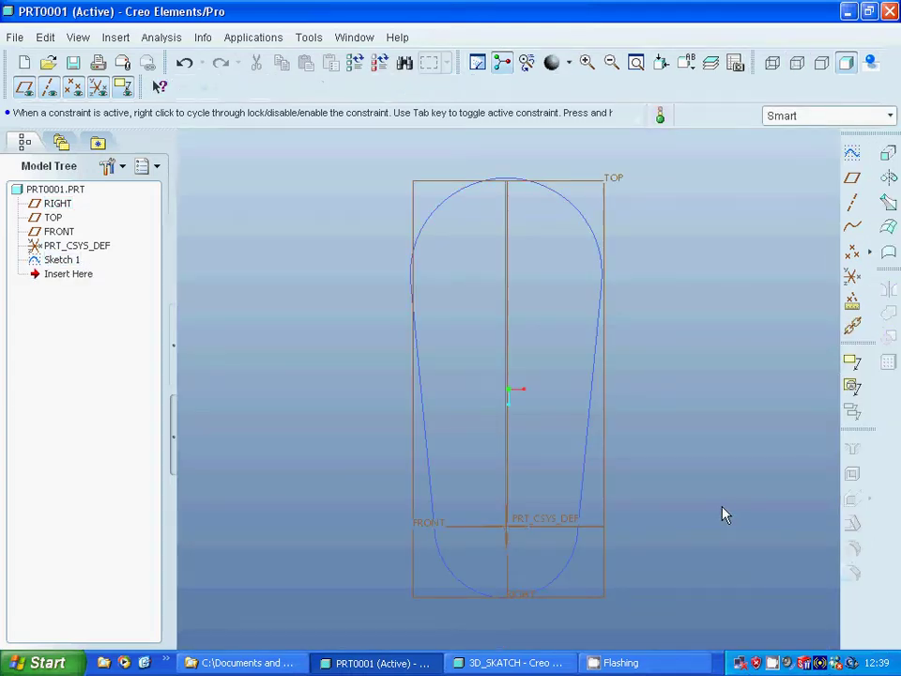
# Create a datum plane offset from RIGHT with a translation of -100.
pyautogui.moveTo(722, 512)
pyautogui.mouseDown(button='middle')
pyautogui.moveTo(672, 491)
pyautogui.moveTo(683, 495)
pyautogui.mouseUp(button='middle')
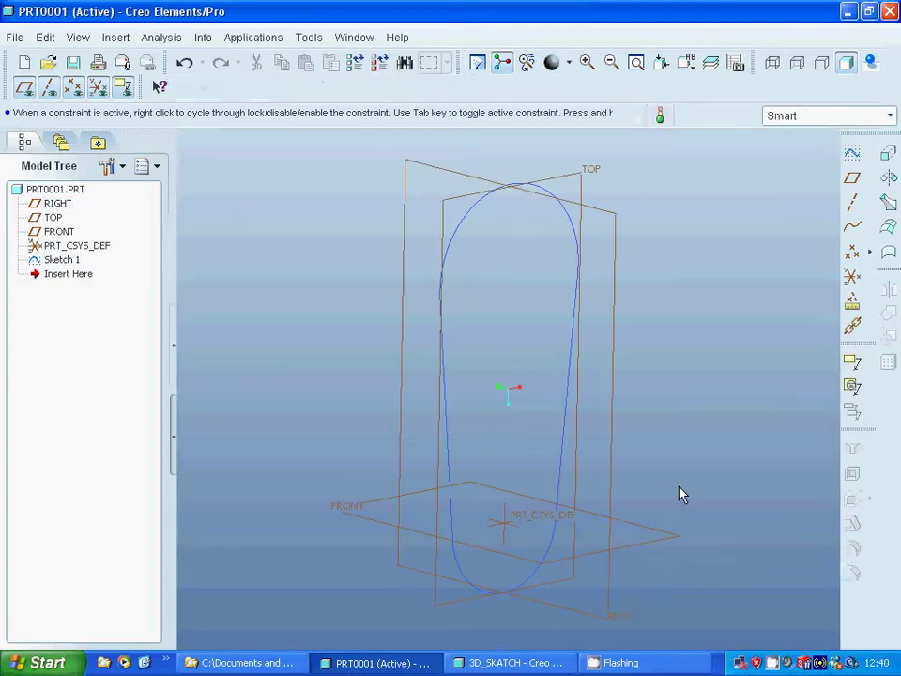
pyautogui.click(853, 180)
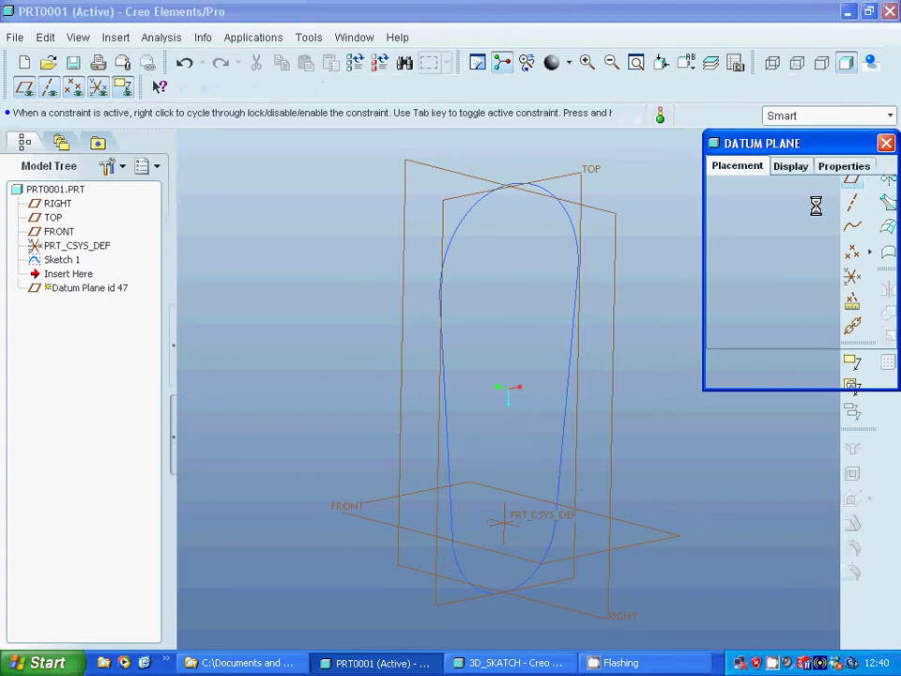
pyautogui.click(611, 221)
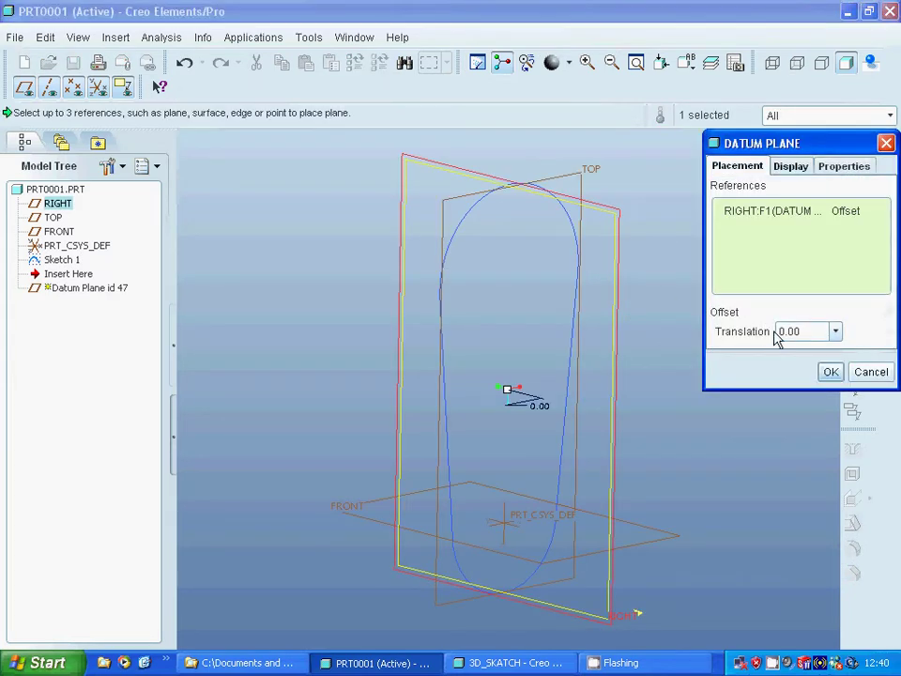
pyautogui.moveTo(801, 331); pyautogui.dragTo(764, 342)
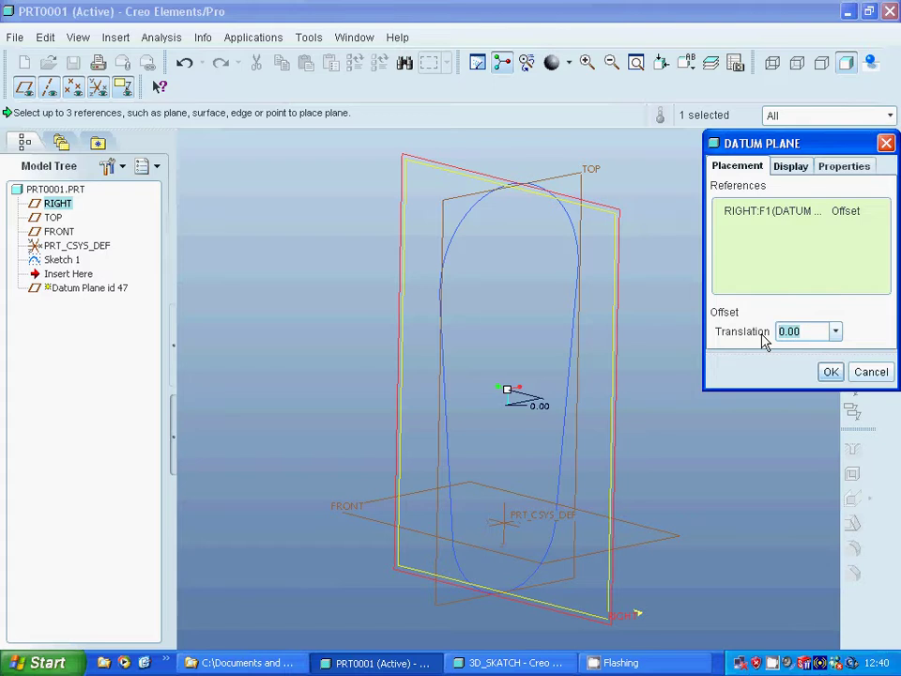
pyautogui.write('-1')
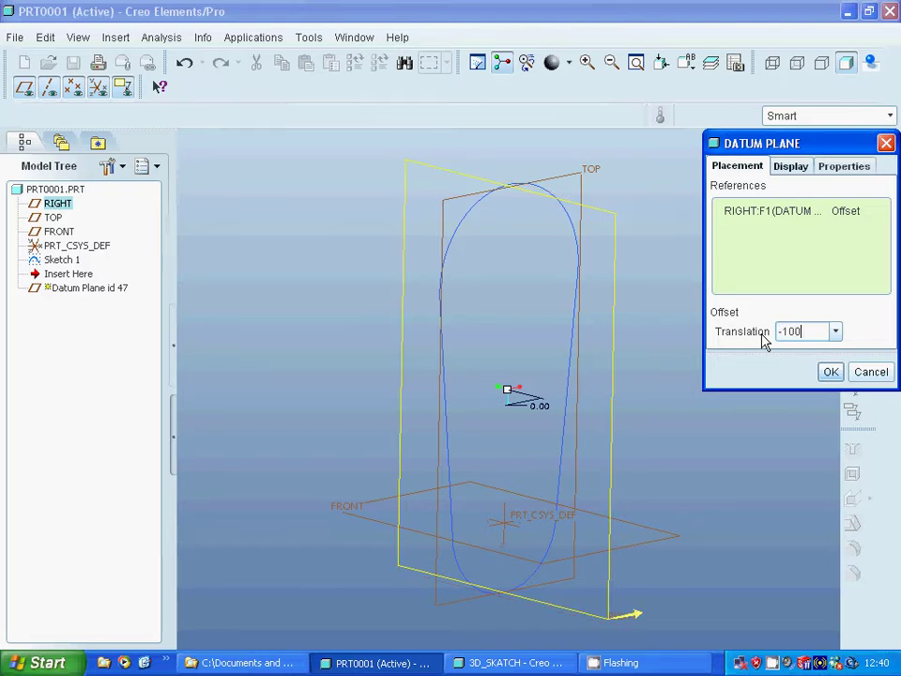
pyautogui.click(829, 371)
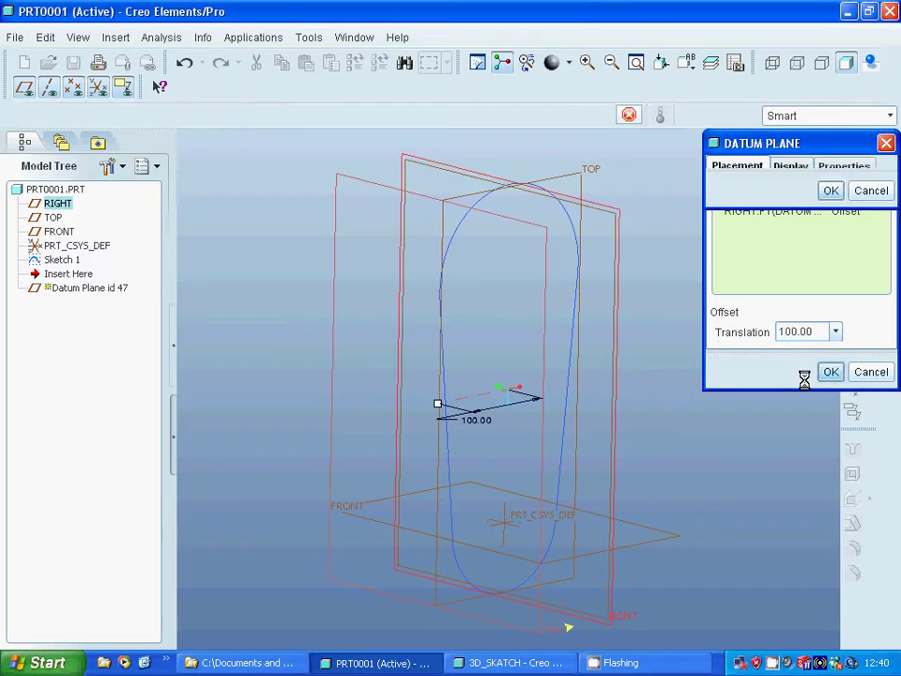
# Start a sketch on the plane offset from RIGHT and draw a circle about 100 in diameter centred at the origin.
pyautogui.click(852, 153)
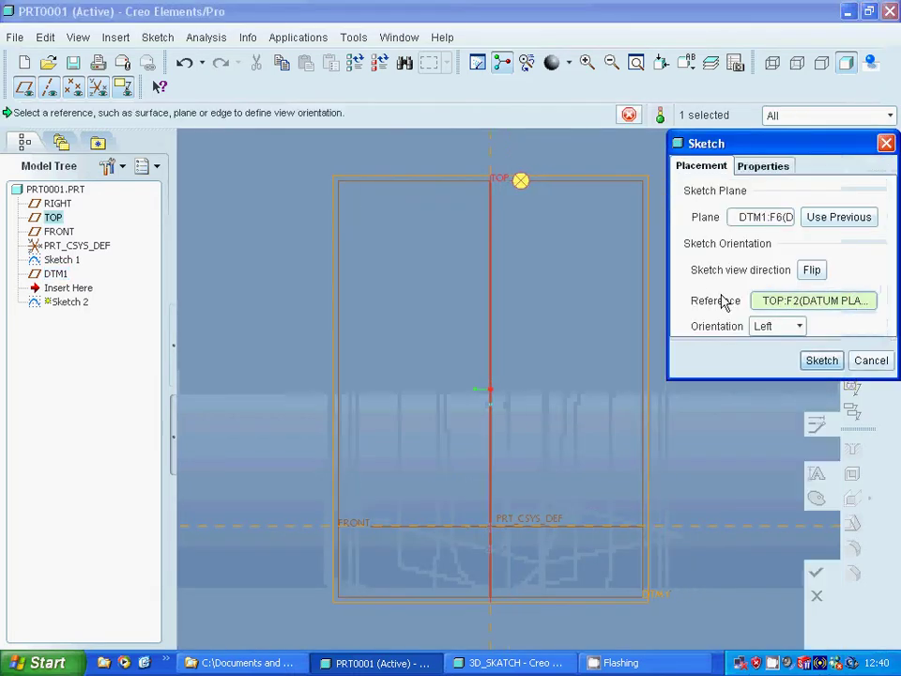
pyautogui.click(822, 361)
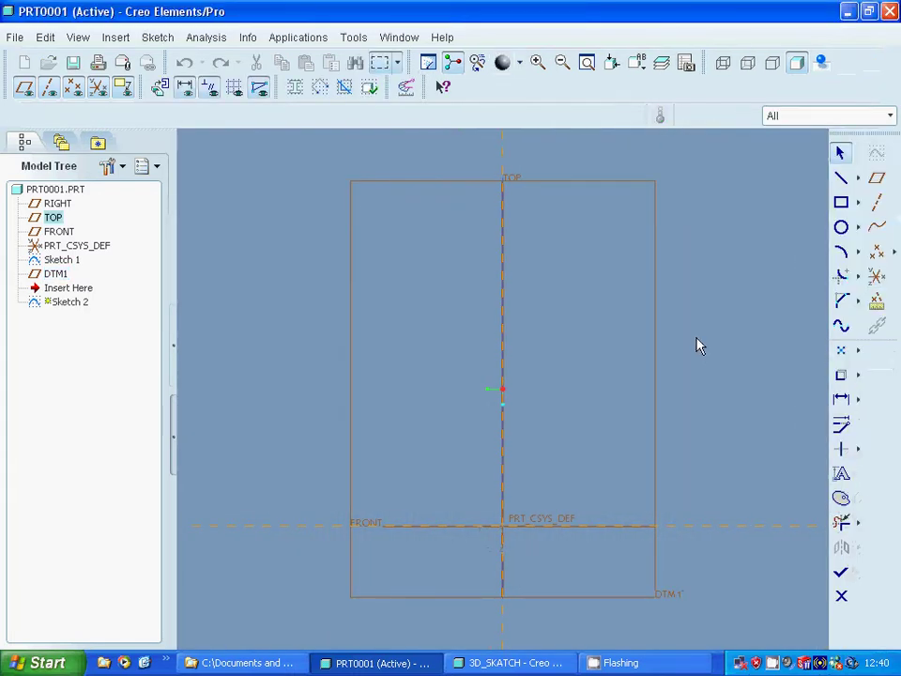
pyautogui.click(841, 228)
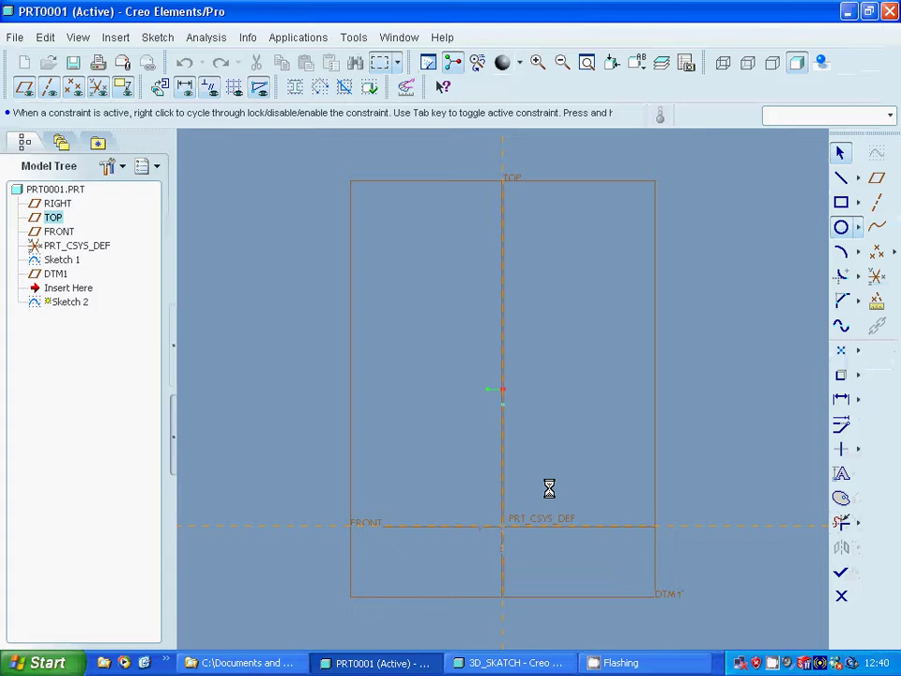
pyautogui.click(504, 527)
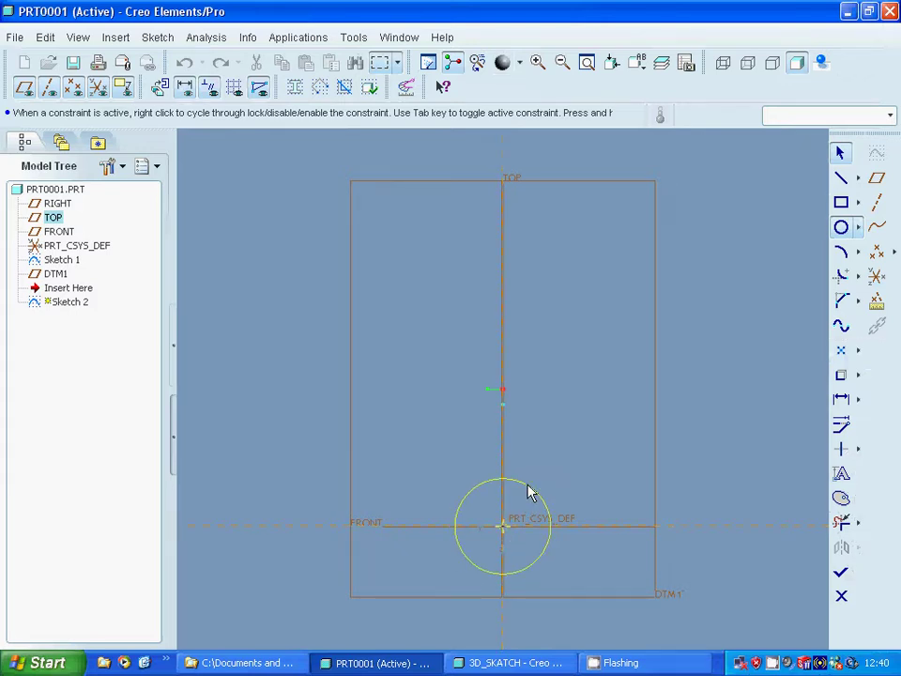
pyautogui.click(528, 489)
pyautogui.middleClick(452, 490)
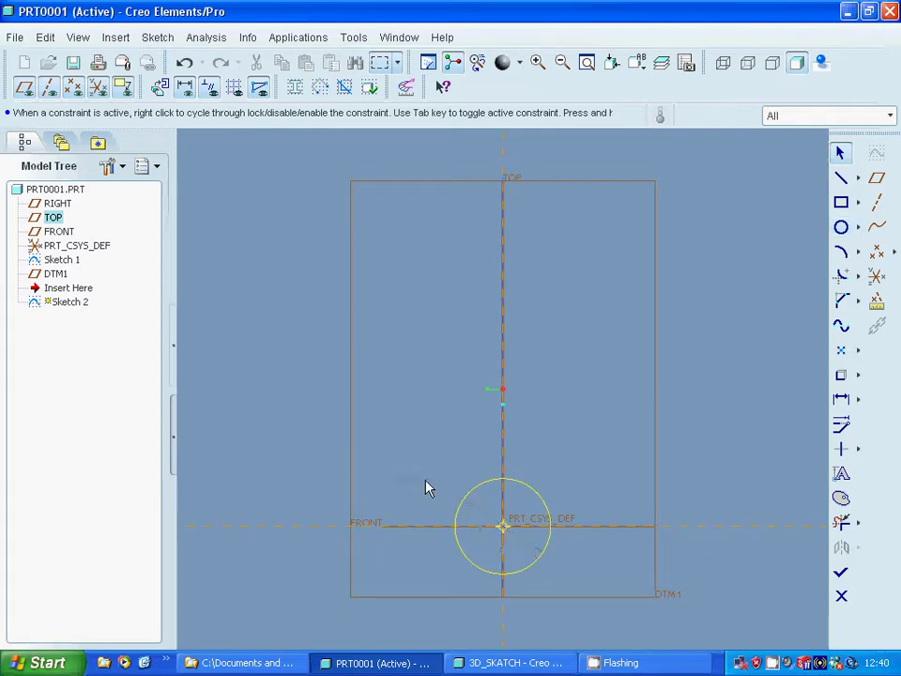
# Set the circle's diameter to 80 and finish the sketch.
pyautogui.middleClick(410, 485)
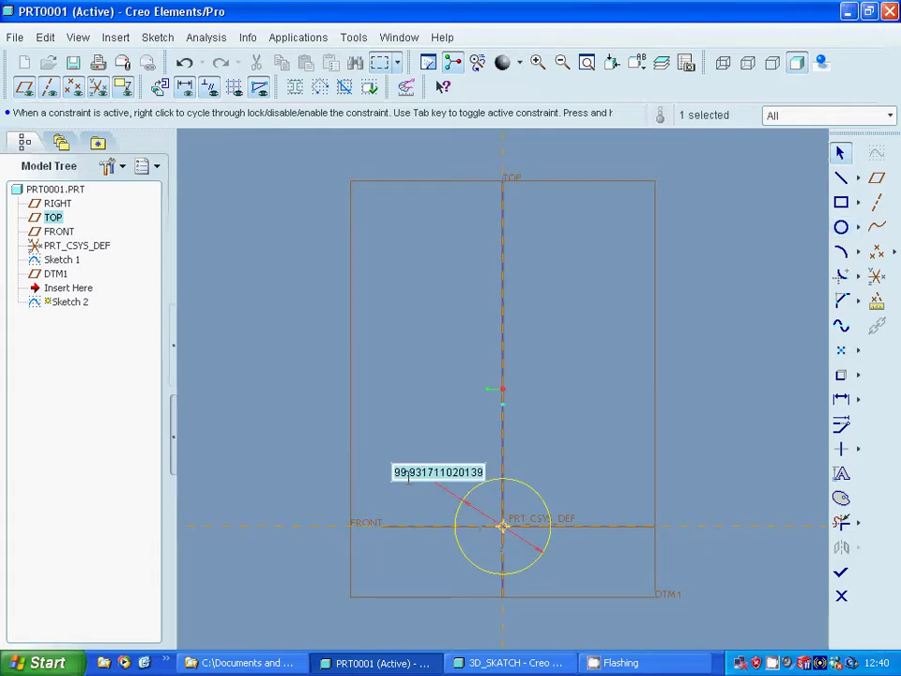
pyautogui.write('80')
pyautogui.press('Return')
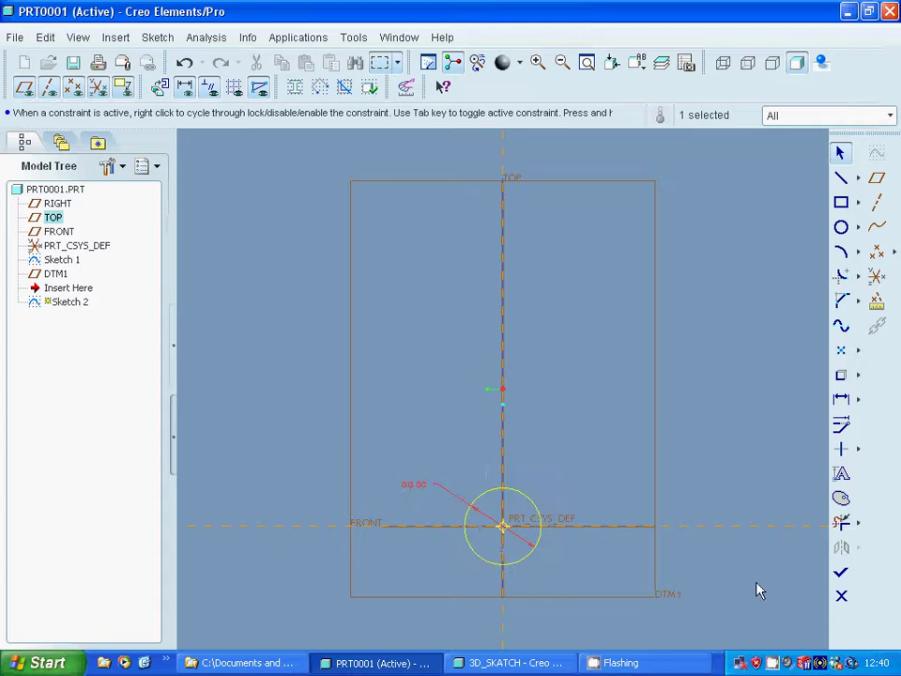
pyautogui.click(841, 572)
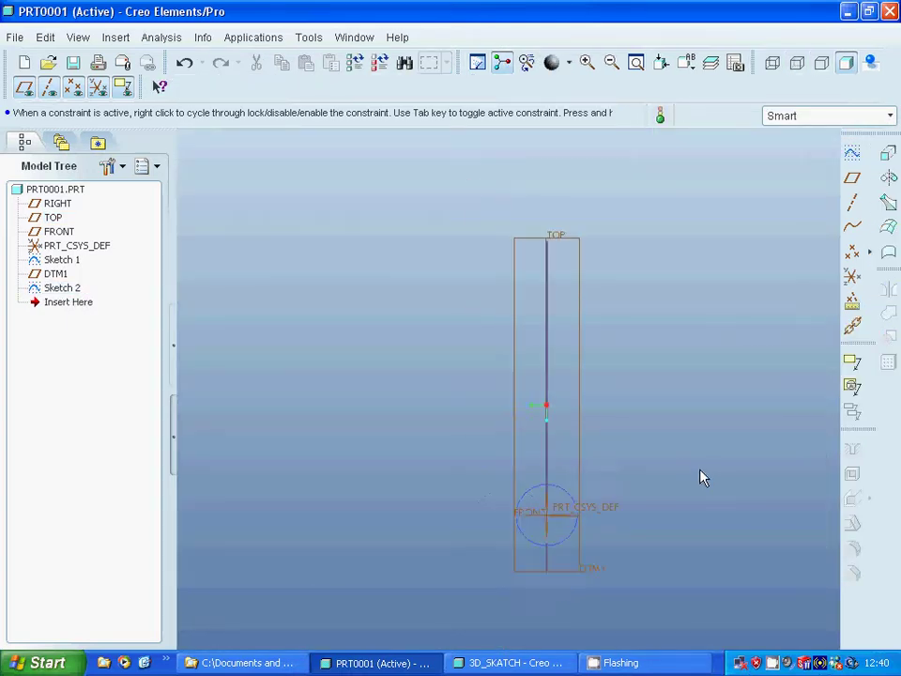
# Delete DTM1 together with Sketch 2, the circle sketched on it.
pyautogui.moveTo(702, 477)
pyautogui.mouseDown(button='middle')
pyautogui.moveTo(657, 470)
pyautogui.moveTo(627, 484)
pyautogui.moveTo(672, 473)
pyautogui.mouseUp(button='middle')
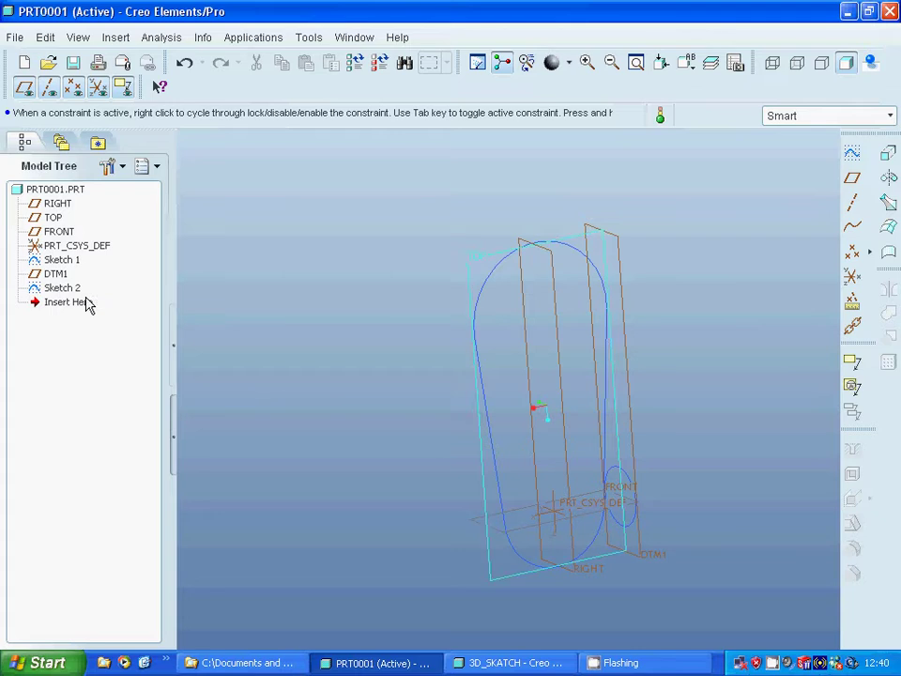
pyautogui.click(58, 275)
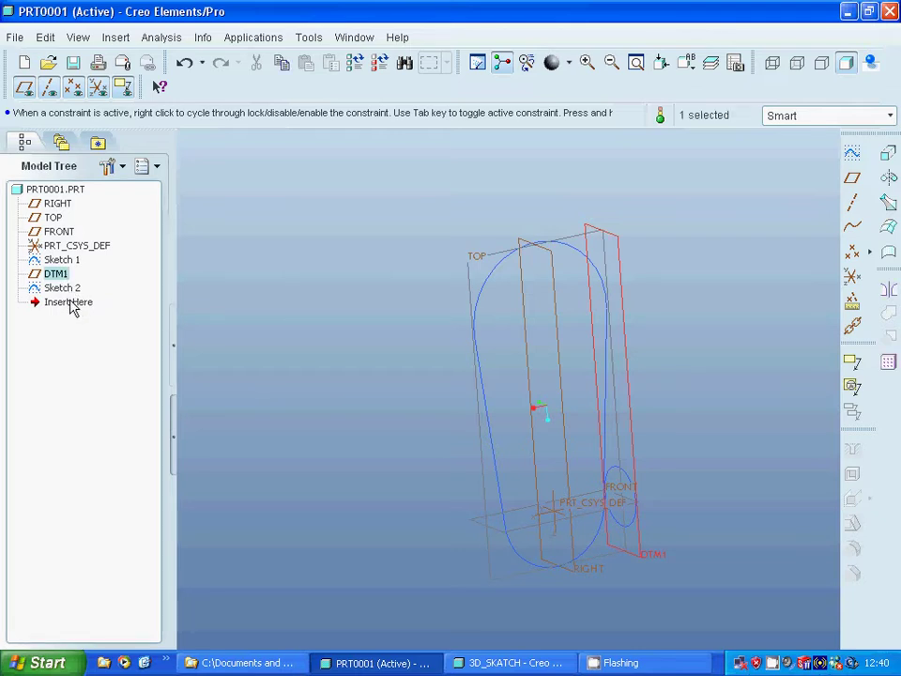
pyautogui.keyDown('ctrl'); pyautogui.click(66, 289); pyautogui.keyUp('ctrl')
pyautogui.rightClick(69, 291)
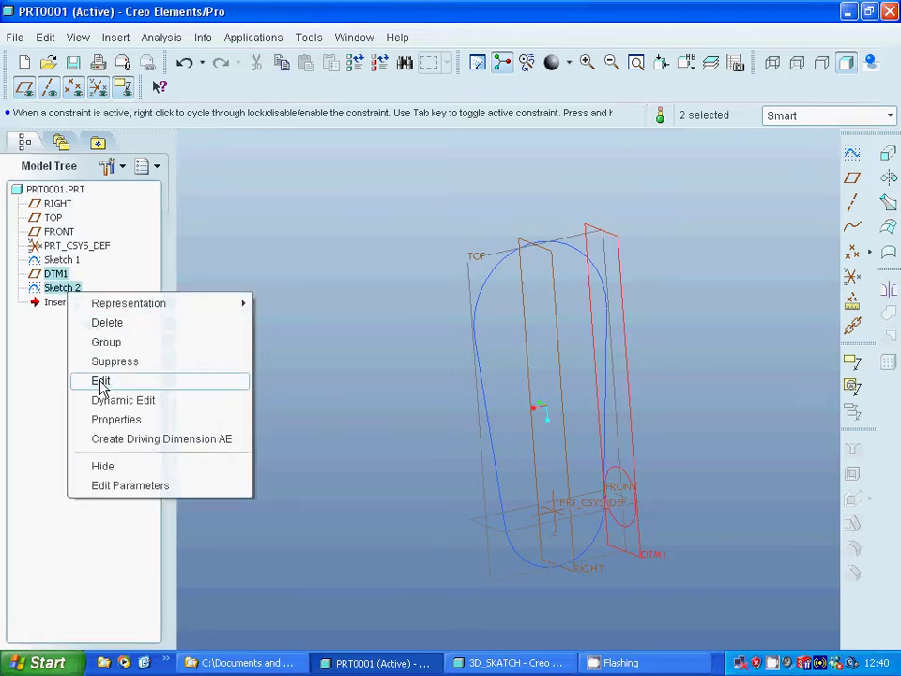
pyautogui.click(111, 323)
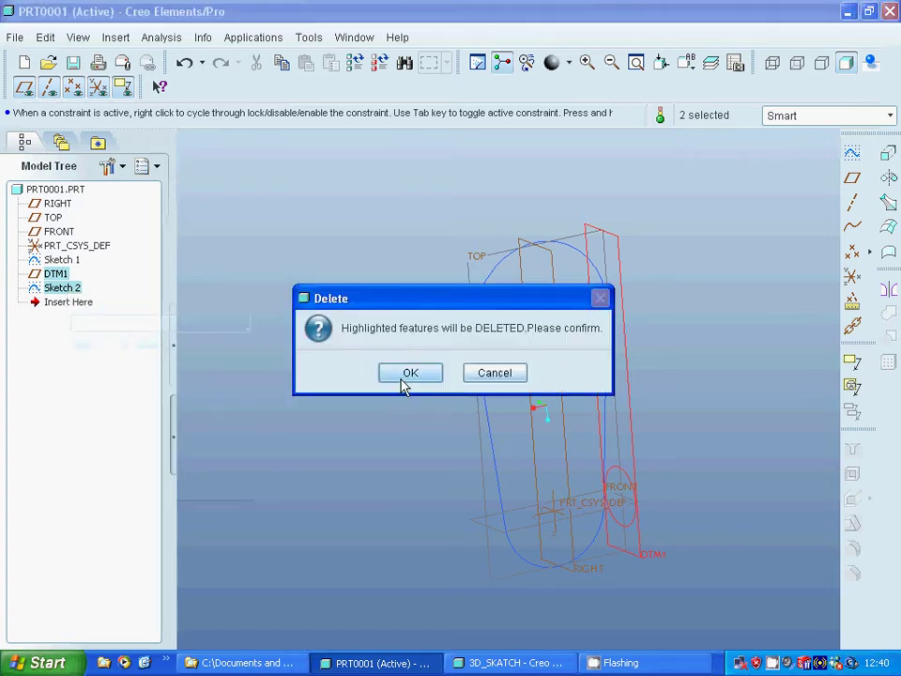
pyautogui.click(401, 374)
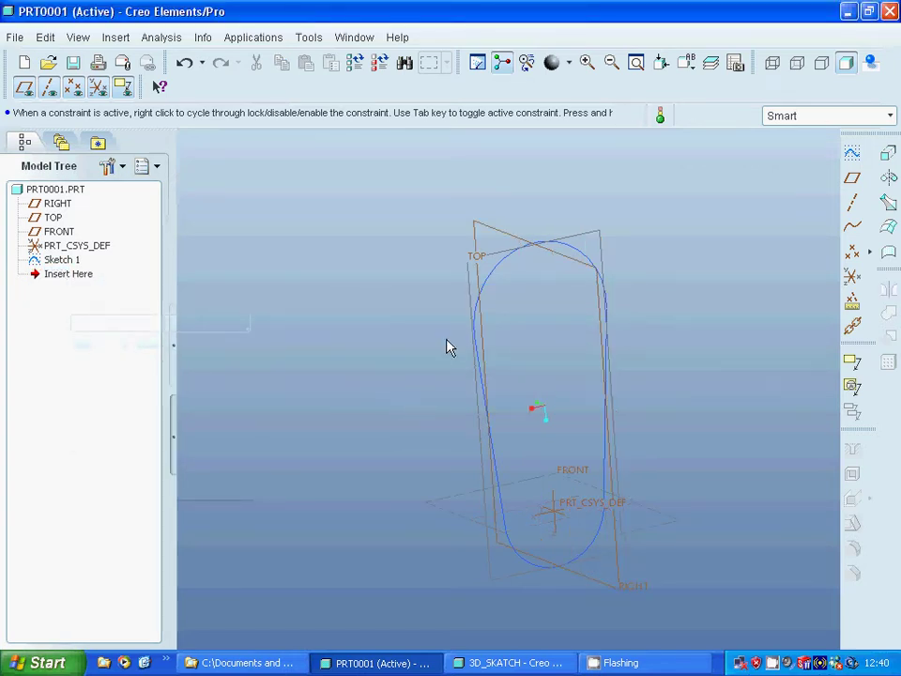
# Create a datum plane offset 100 from TOP.
pyautogui.click(852, 152)
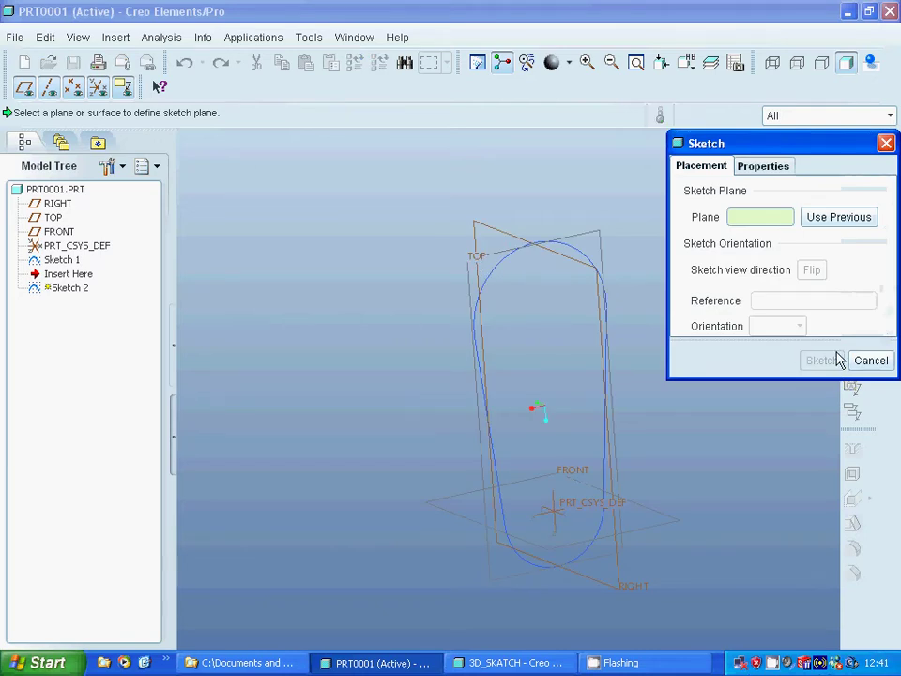
pyautogui.click(867, 360)
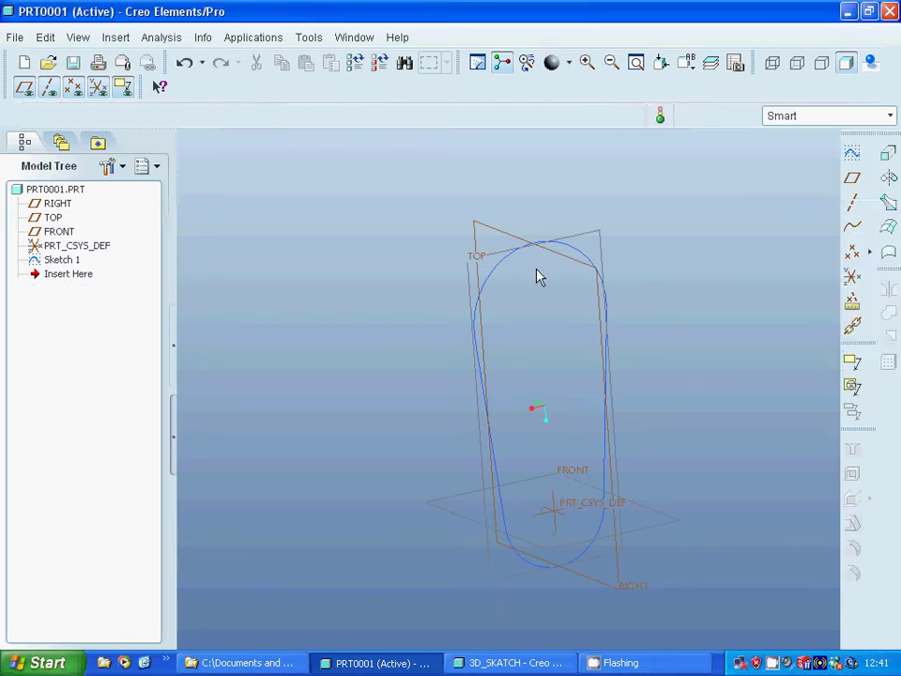
pyautogui.click(852, 178)
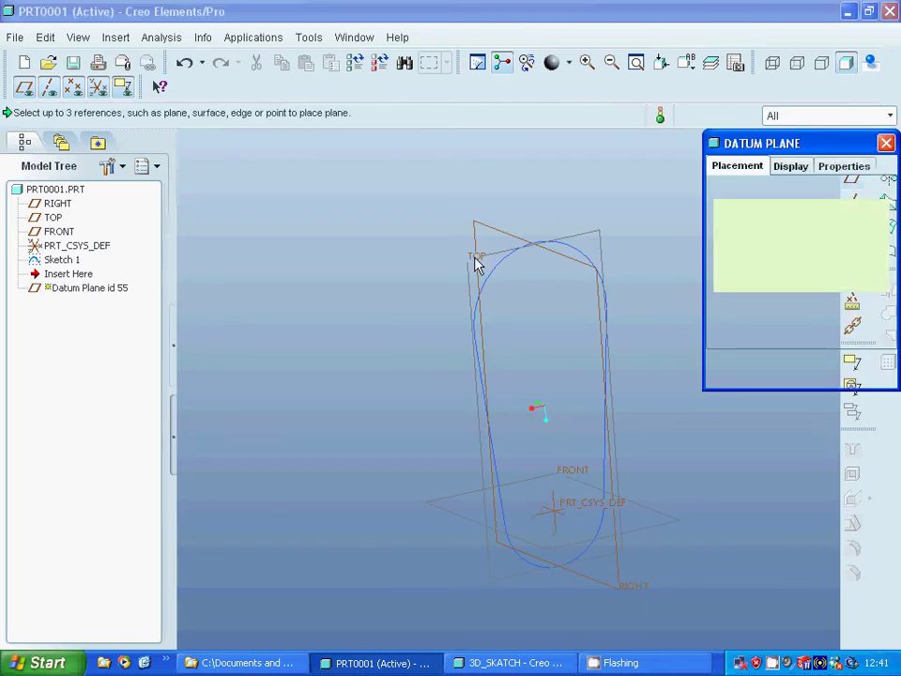
pyautogui.click(476, 265)
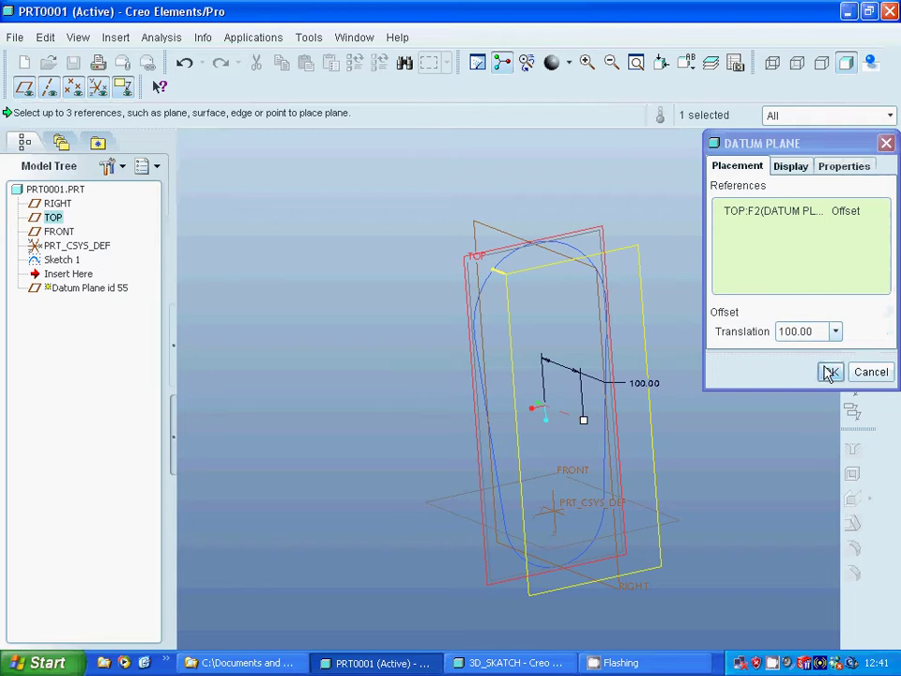
pyautogui.click(829, 371)
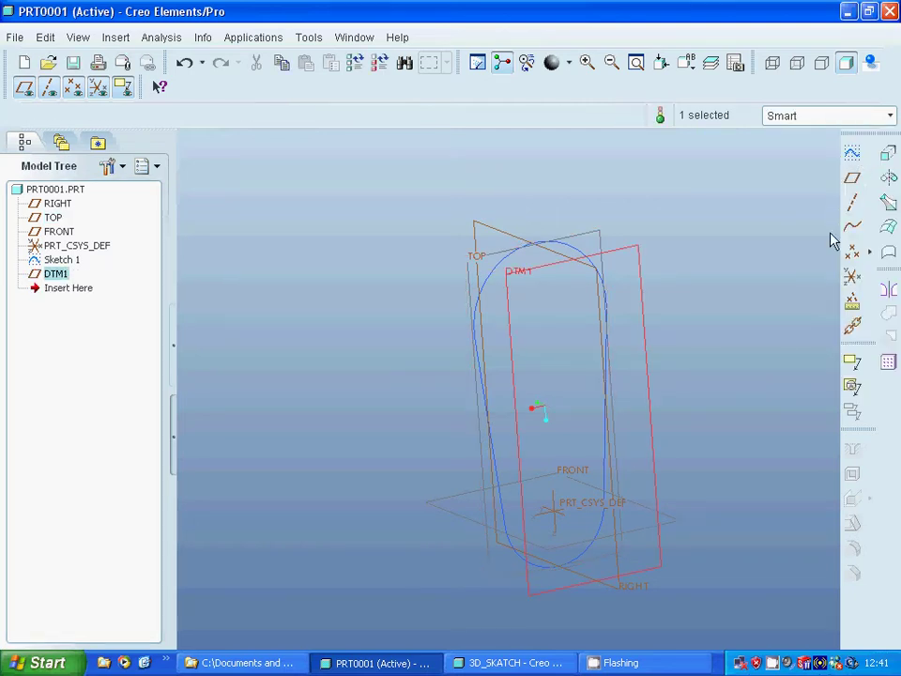
# Sketch a circle centred at the origin on the plane offset from TOP and set its diameter to 80.
pyautogui.click(852, 156)
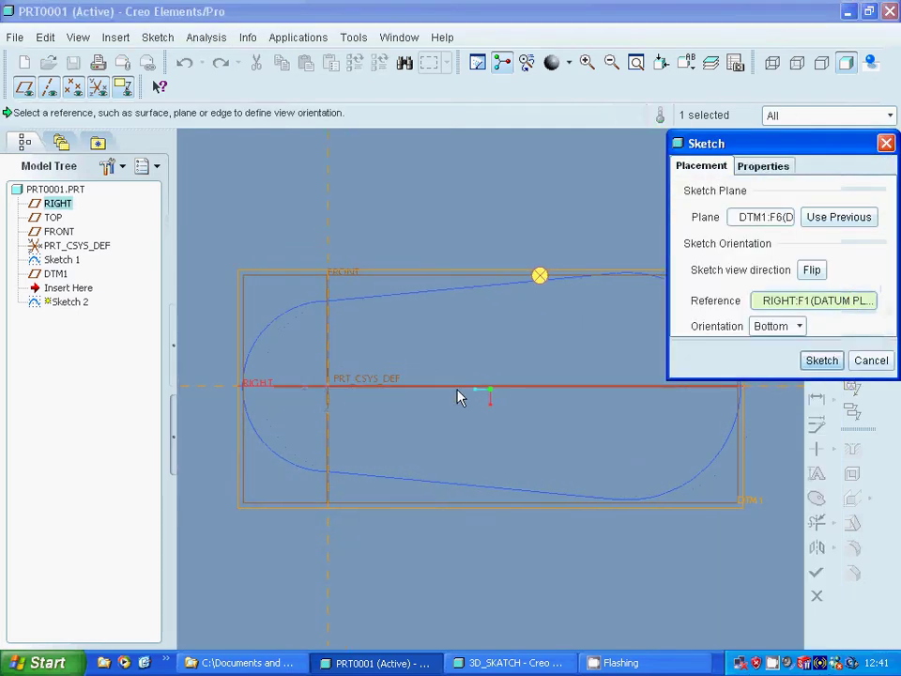
pyautogui.click(821, 361)
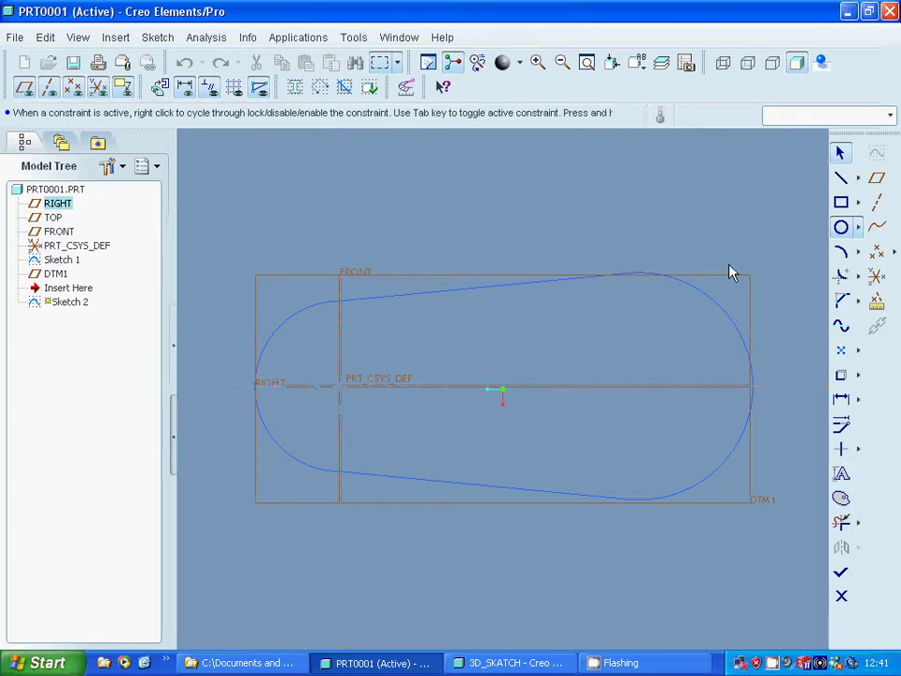
pyautogui.click(303, 363)
pyautogui.middleClick(301, 363)
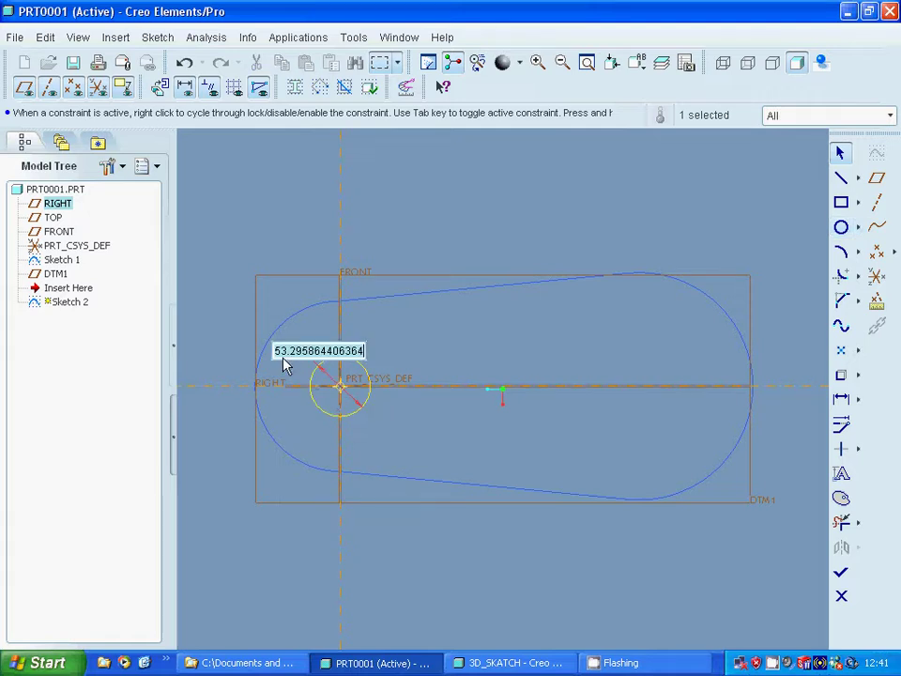
pyautogui.write('60')
pyautogui.press('Return')
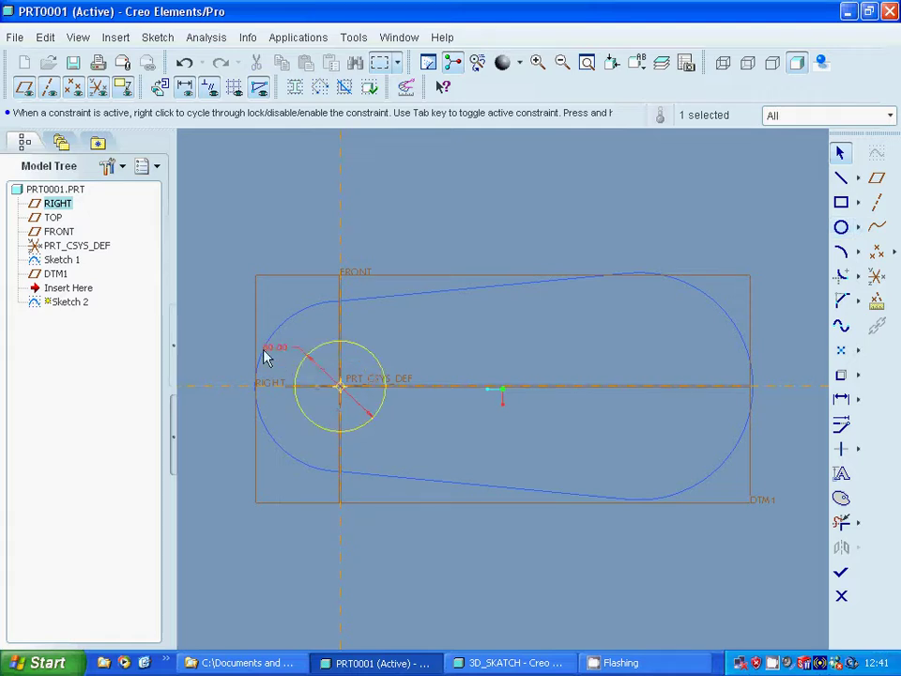
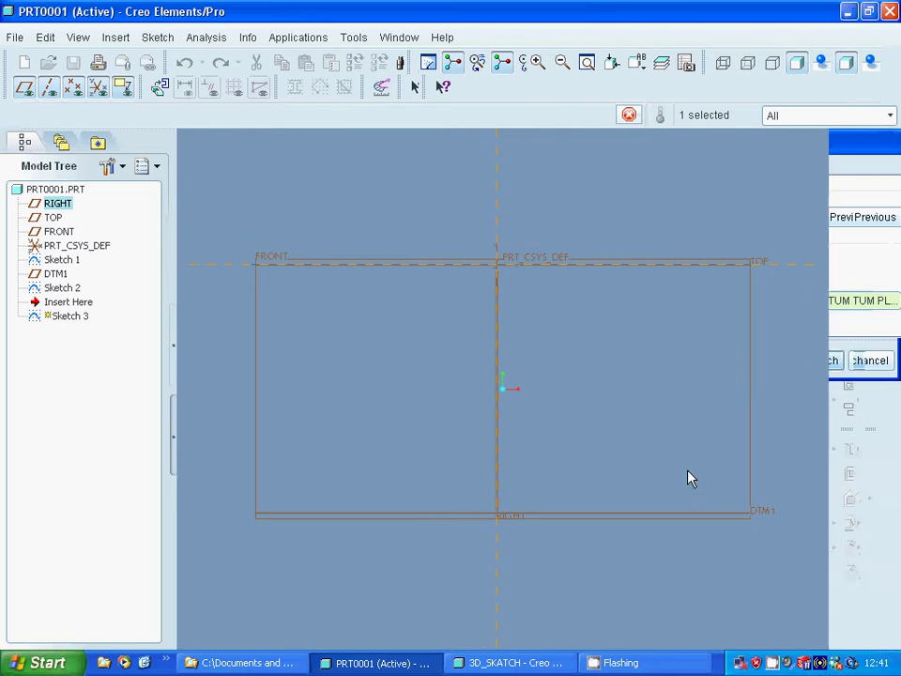
# Project one half of the 80 circle and the small end arc of the tapered outline into the sketch as single edges.
pyautogui.click(839, 376)
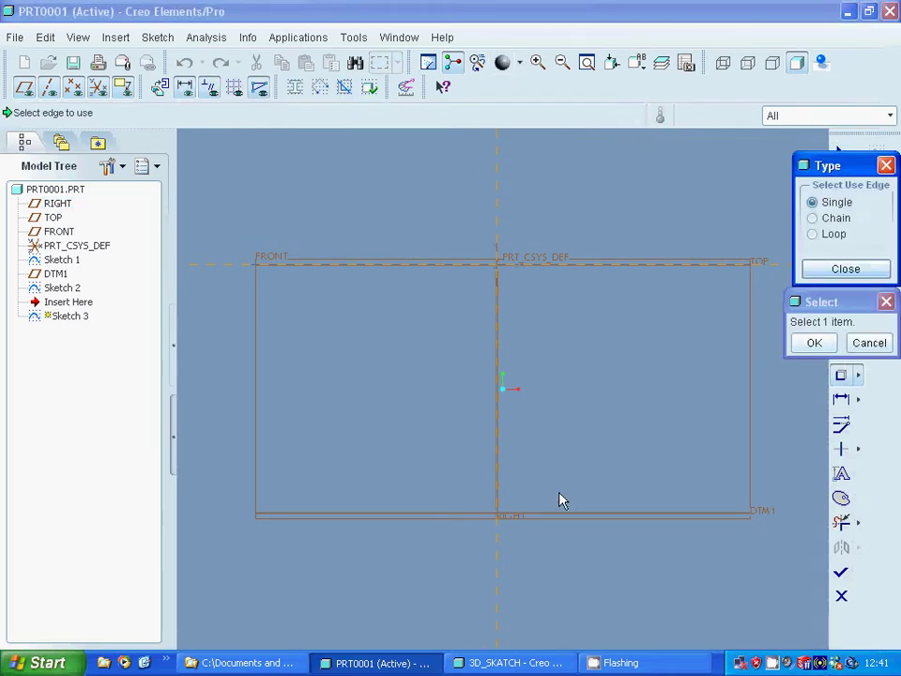
pyautogui.click(548, 520)
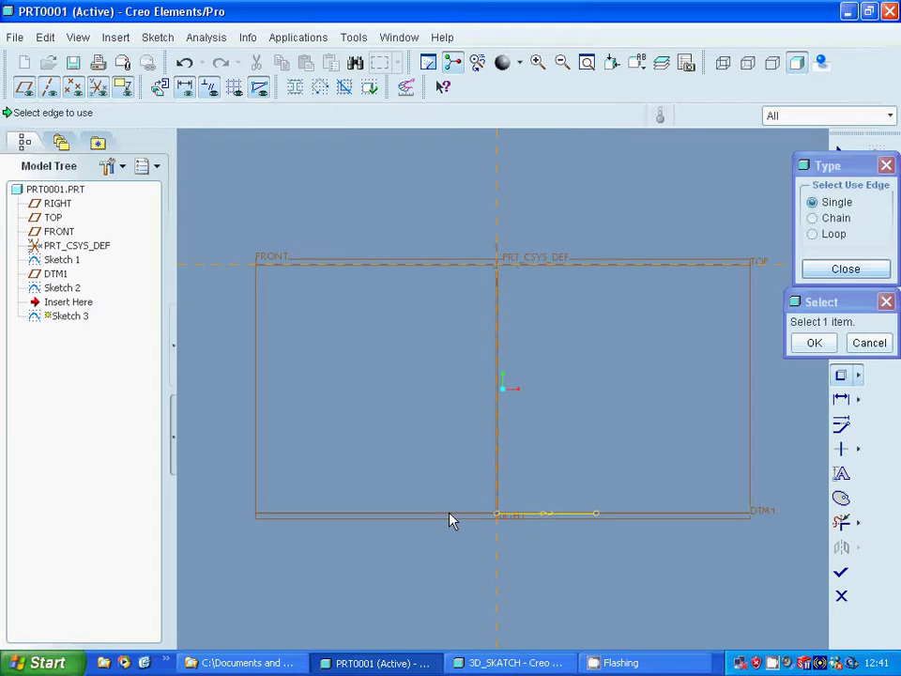
pyautogui.click(607, 272)
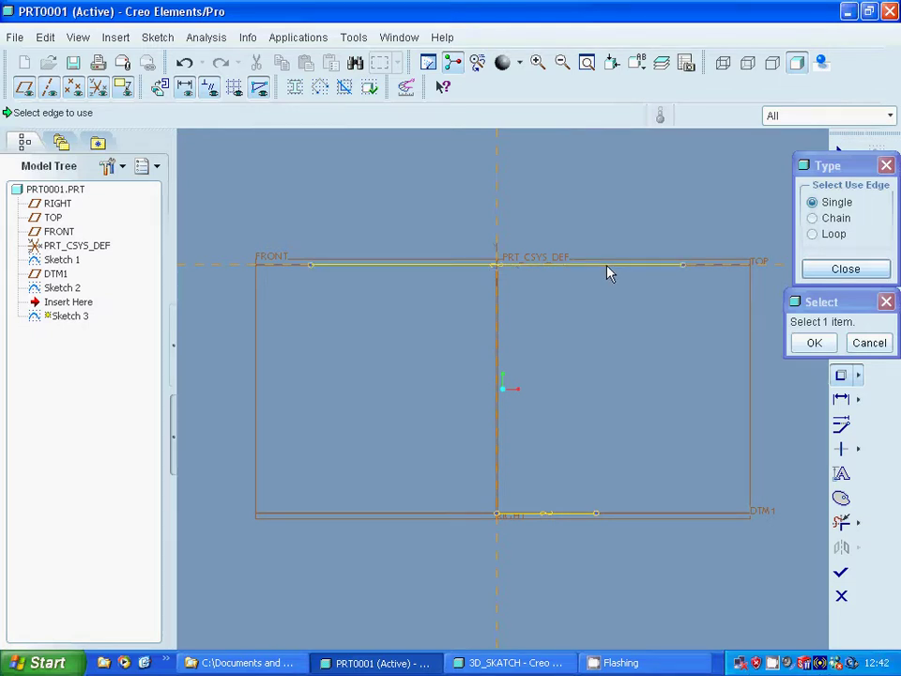
pyautogui.click(815, 344)
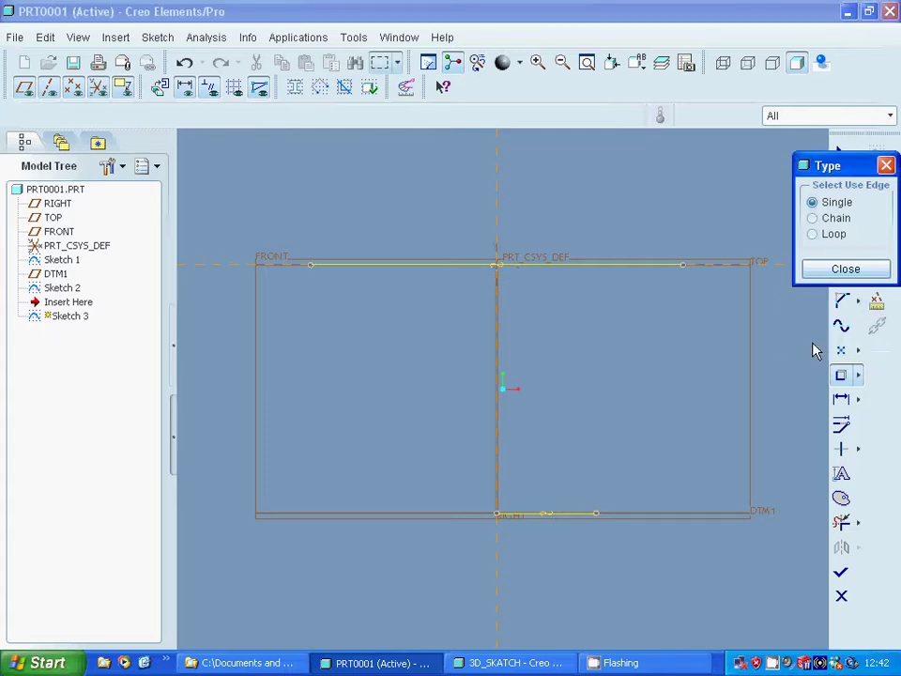
pyautogui.click(837, 269)
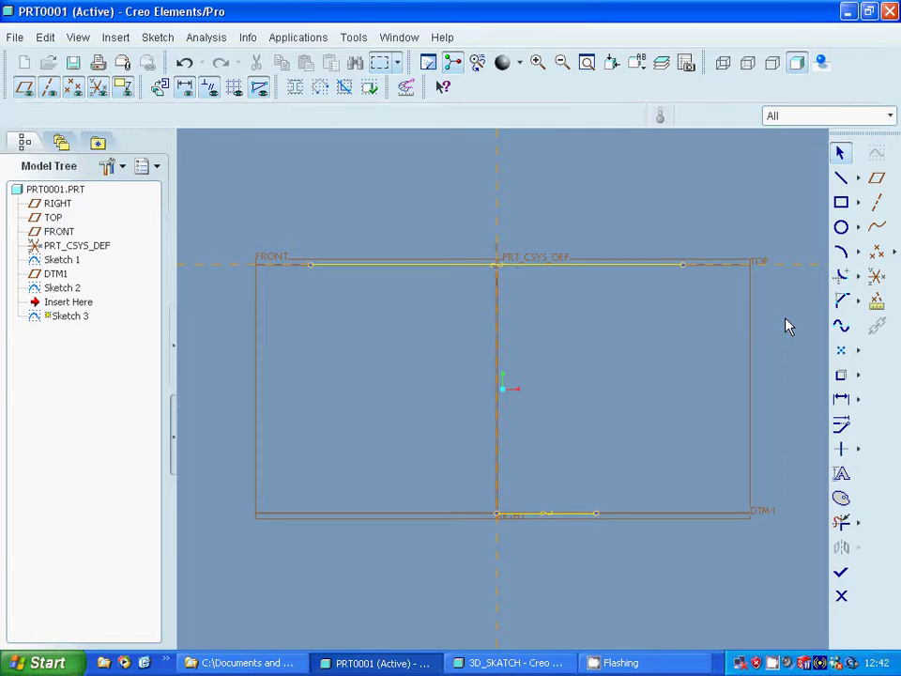
pyautogui.click(841, 178)
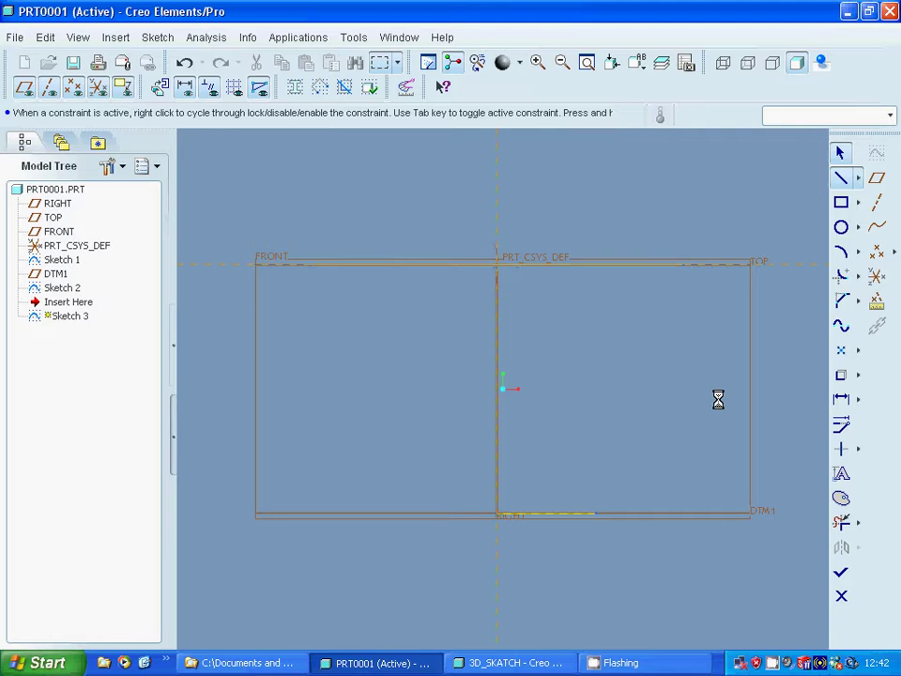
pyautogui.click(597, 515)
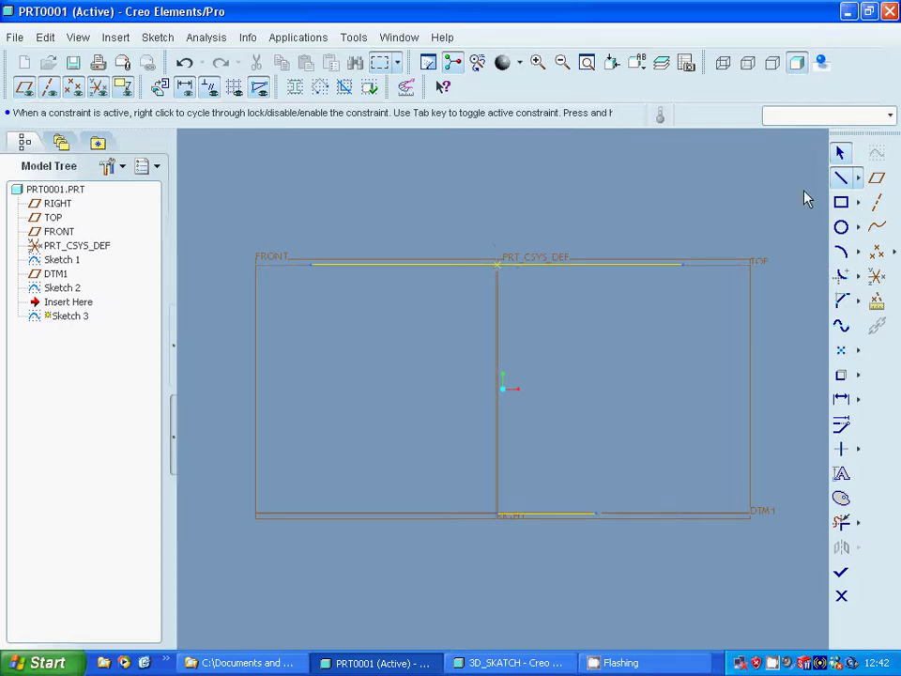
pyautogui.click(841, 153)
# Draw a vertical line from the right end of the projected TOP edge to DTM1, and a horizontal line to the projected circle edge's outer end.
pyautogui.click(841, 177)
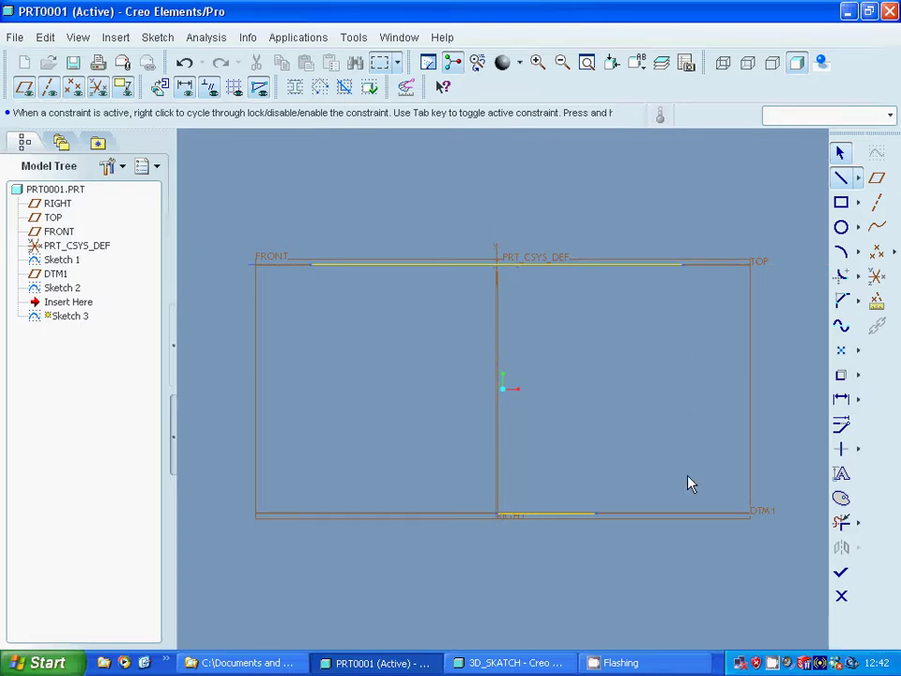
pyautogui.click(669, 512)
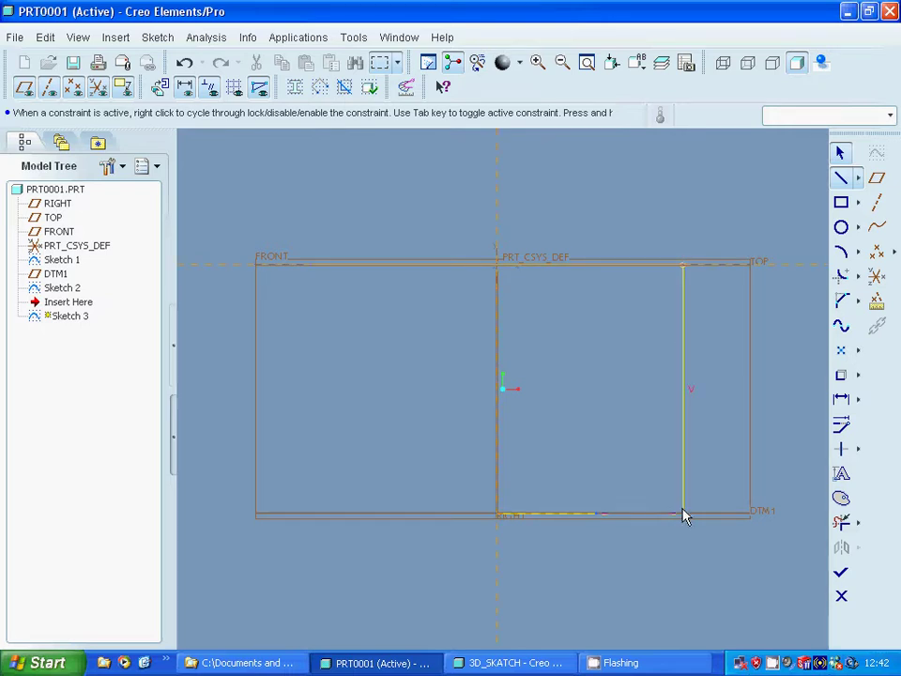
pyautogui.click(683, 514)
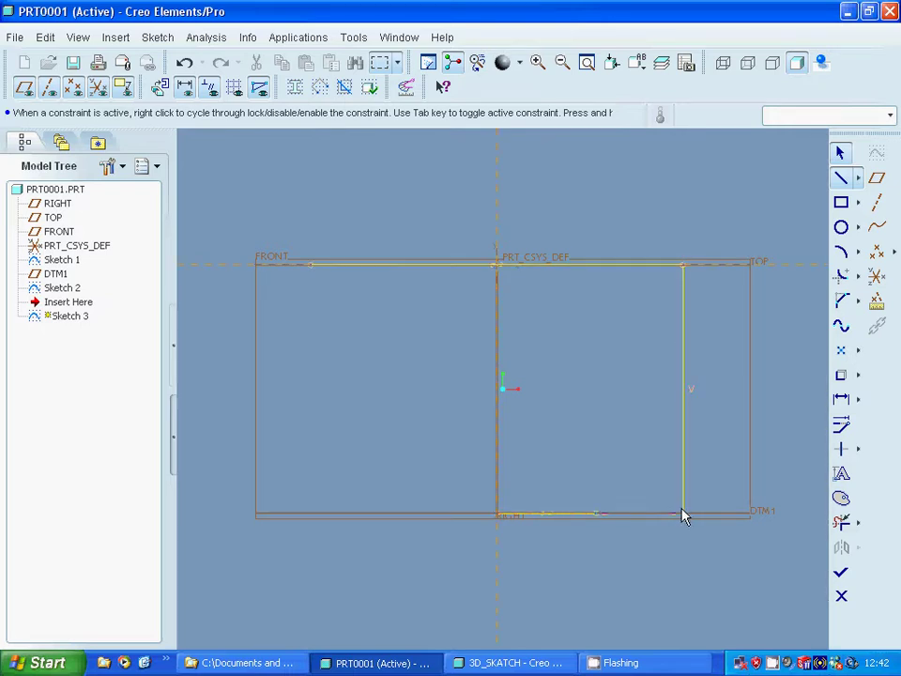
pyautogui.click(598, 512)
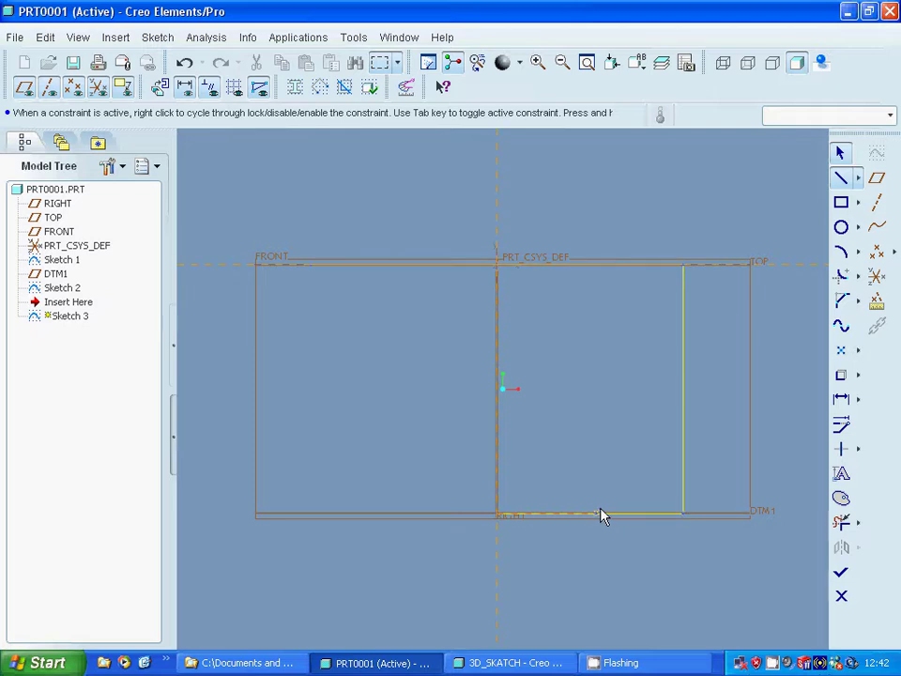
pyautogui.click(841, 151)
# Round the corner between the vertical and horizontal lines with a circular fillet.
pyautogui.click(841, 275)
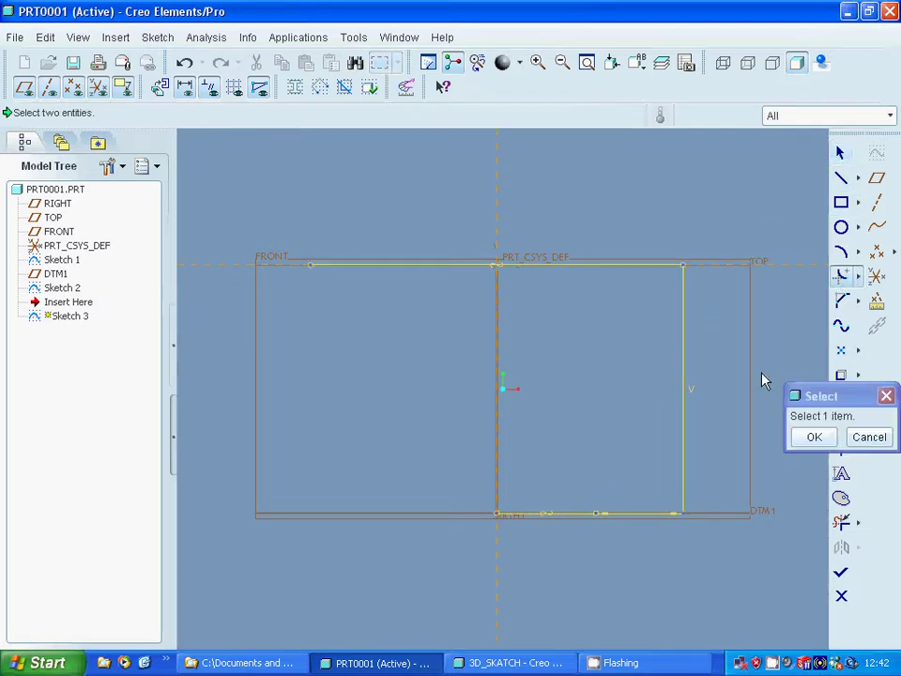
pyautogui.click(684, 464)
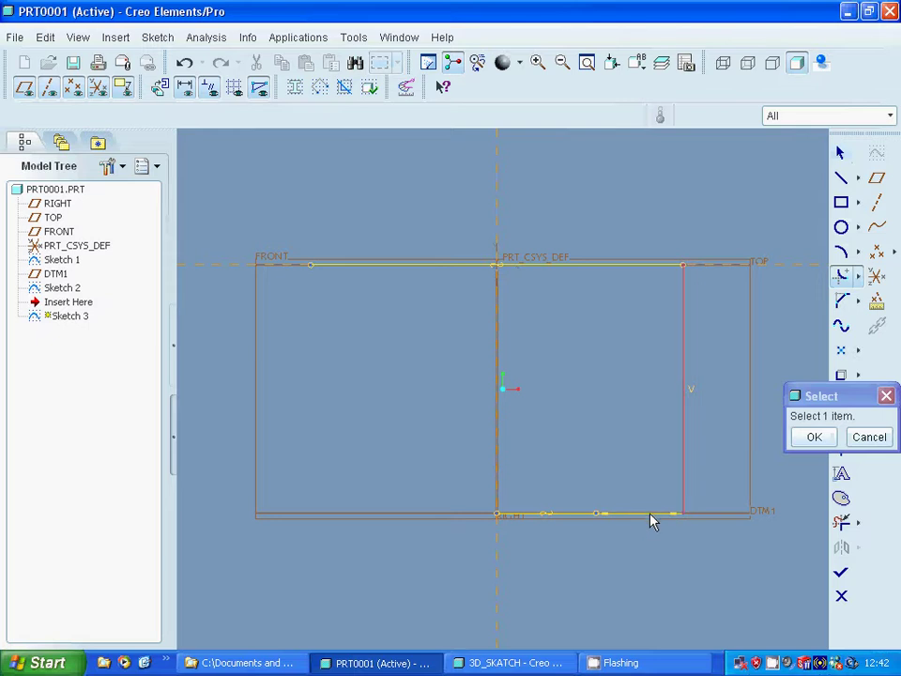
pyautogui.click(651, 515)
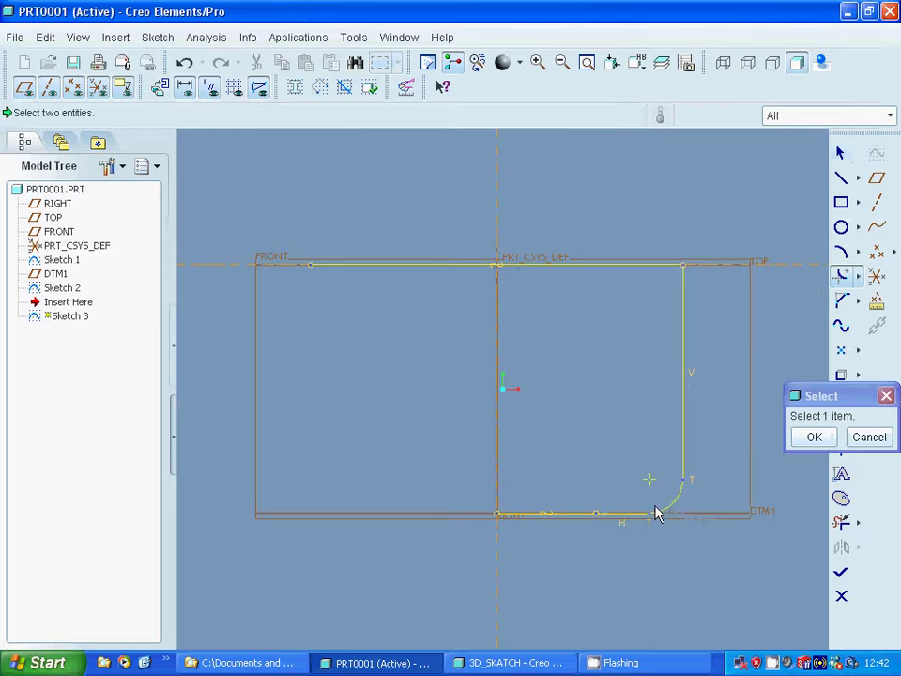
pyautogui.click(814, 438)
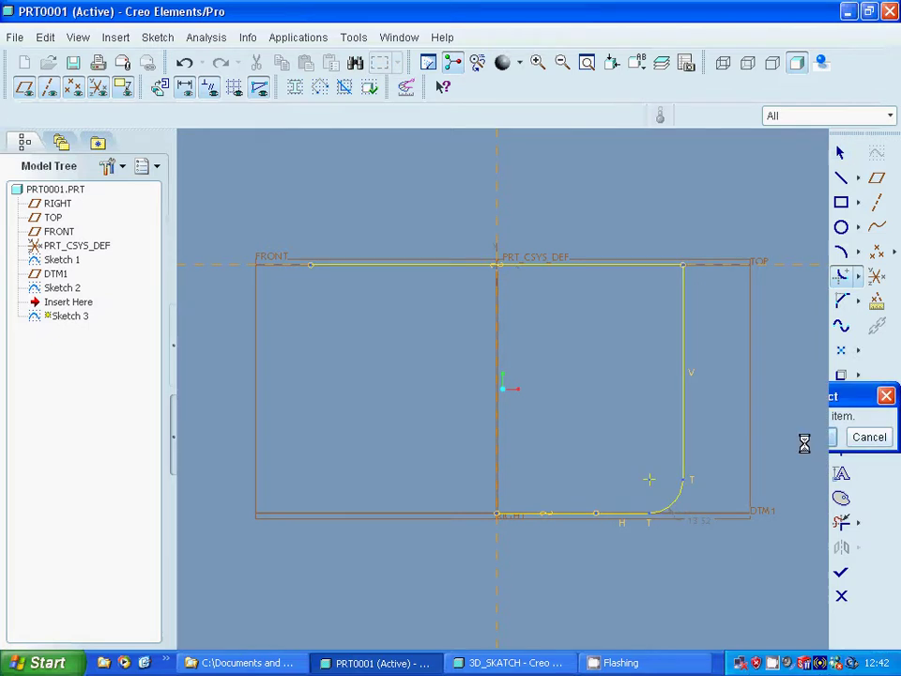
# Set the corner fillet's radius to 20.
pyautogui.doubleClick(706, 524)
pyautogui.write('20')
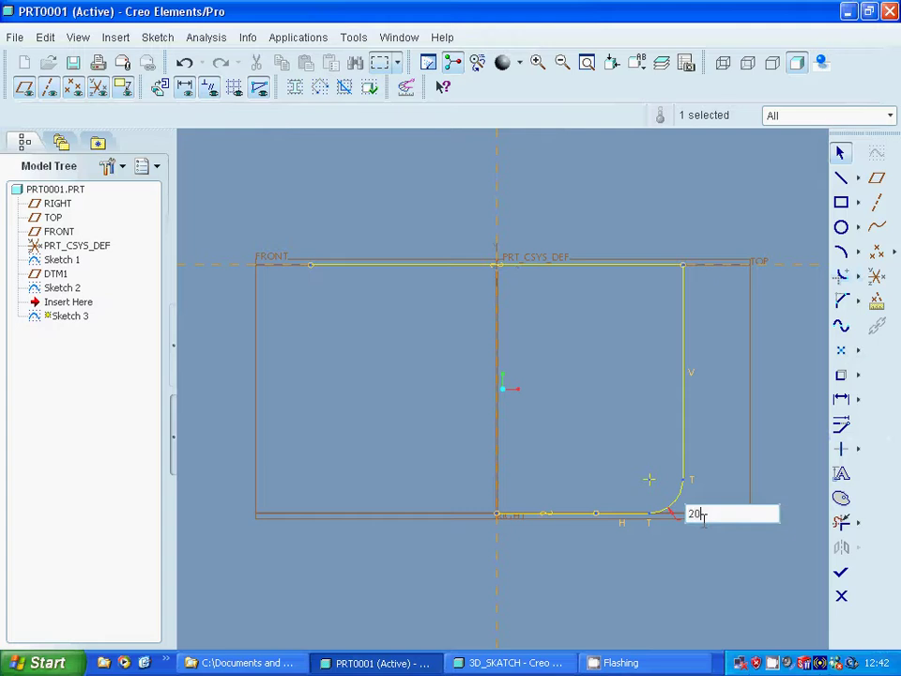
pyautogui.press('Return')
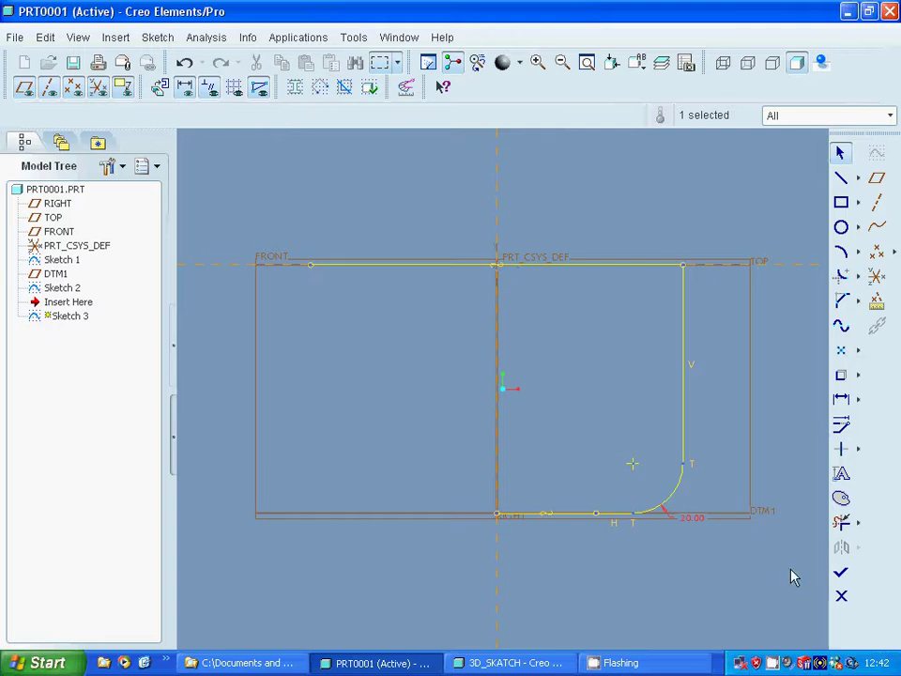
# Set the corner fillet's radius to 30.
pyautogui.doubleClick(693, 519)
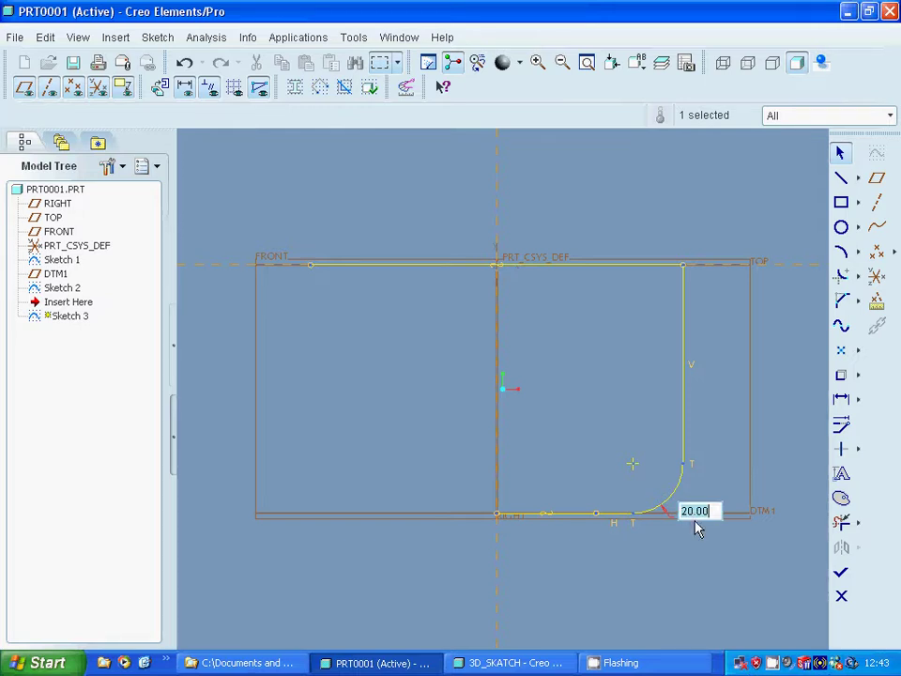
pyautogui.write('30')
pyautogui.press('Return')
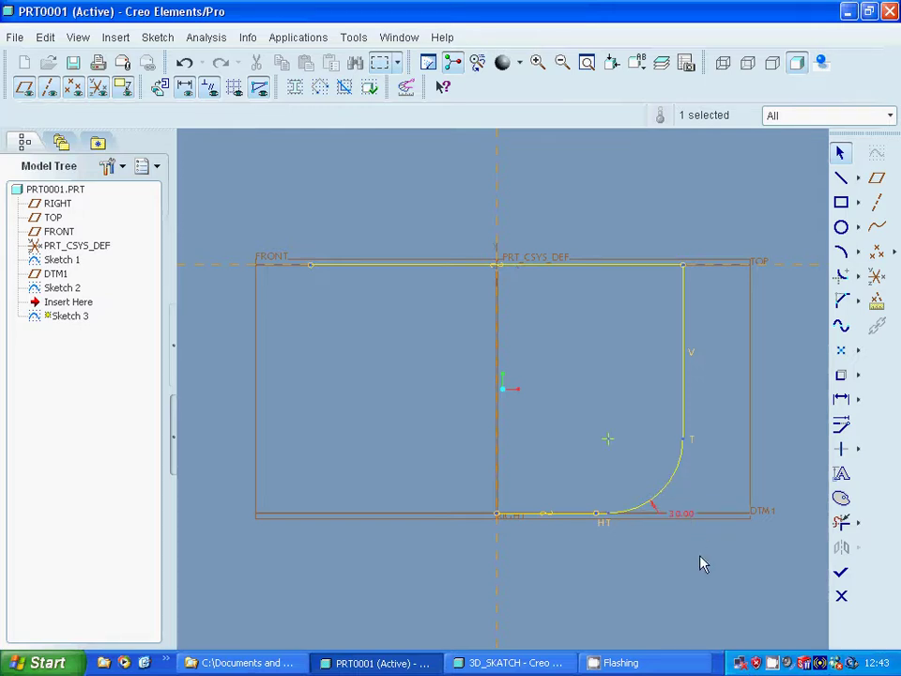
pyautogui.click(619, 558)
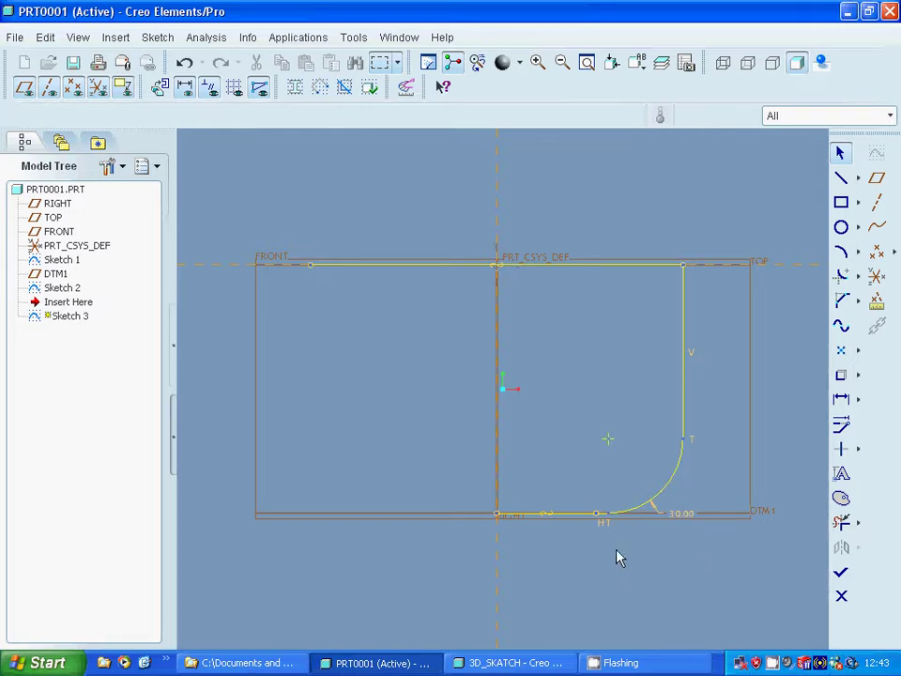
# Delete the projected half-circle edge and the projected outline edge, keeping only the filleted connecting lines, and finish the sketch.
pyautogui.click(571, 516)
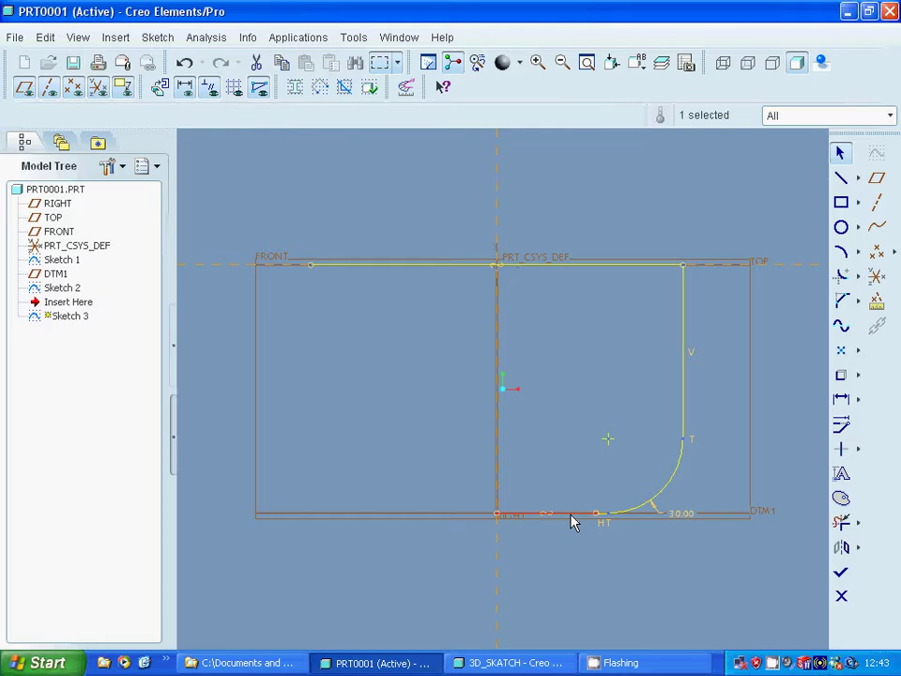
pyautogui.rightClick(572, 521)
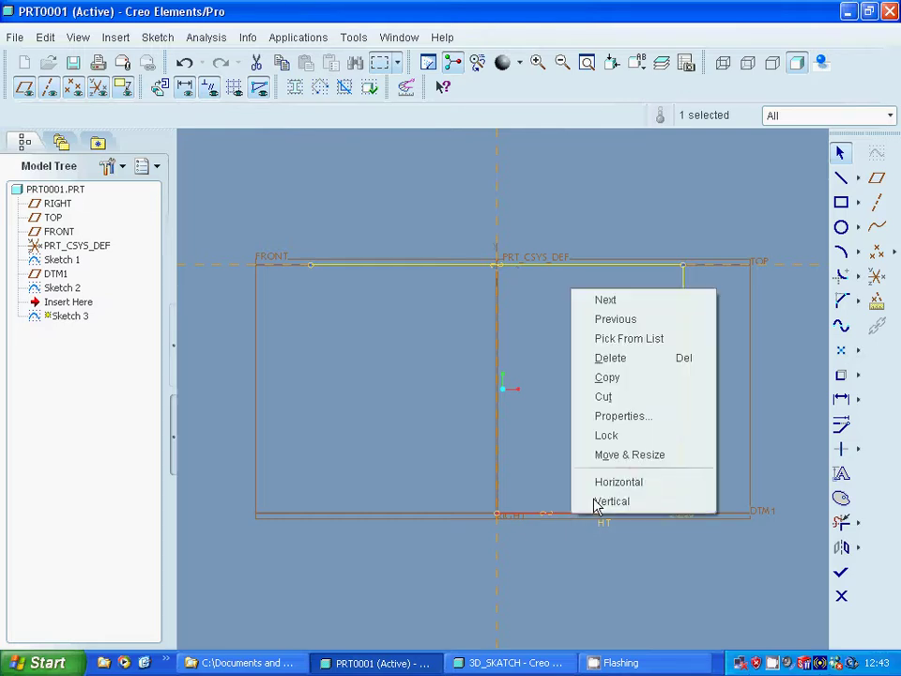
pyautogui.click(634, 360)
pyautogui.rightClick(583, 271)
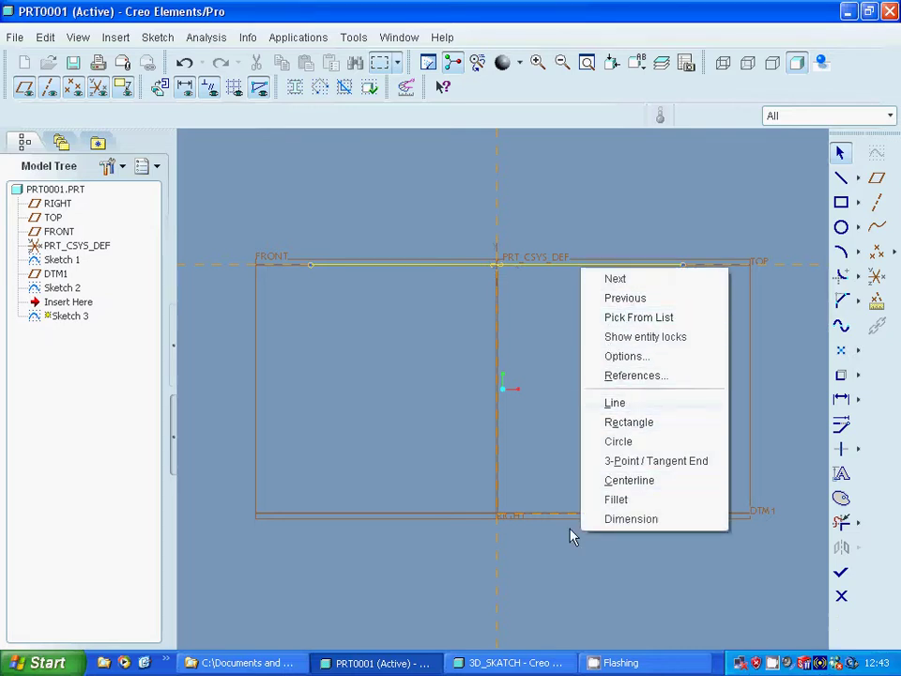
pyautogui.click(573, 565)
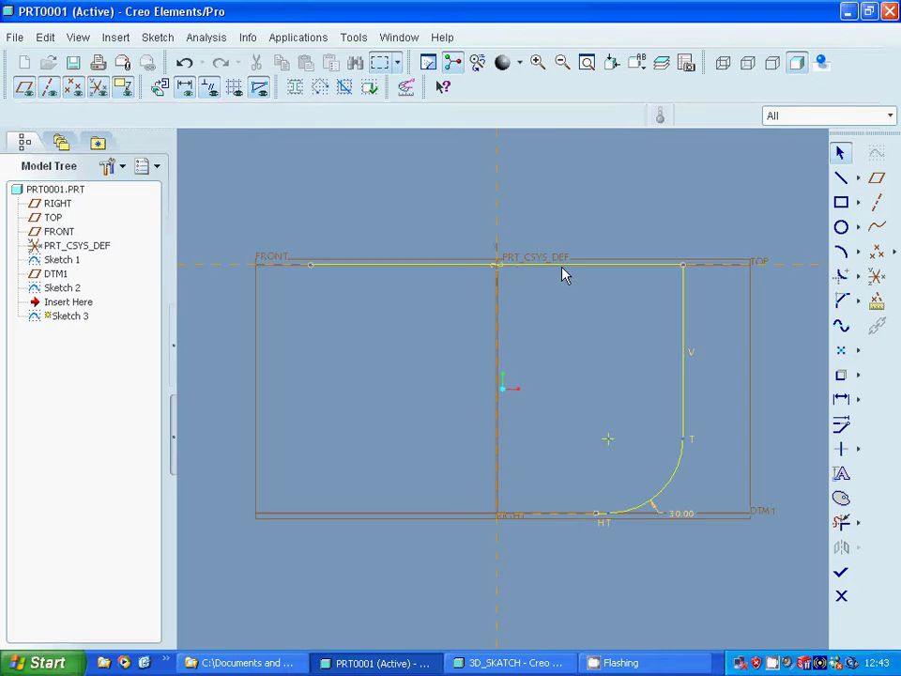
pyautogui.click(563, 272)
pyautogui.rightClick(566, 274)
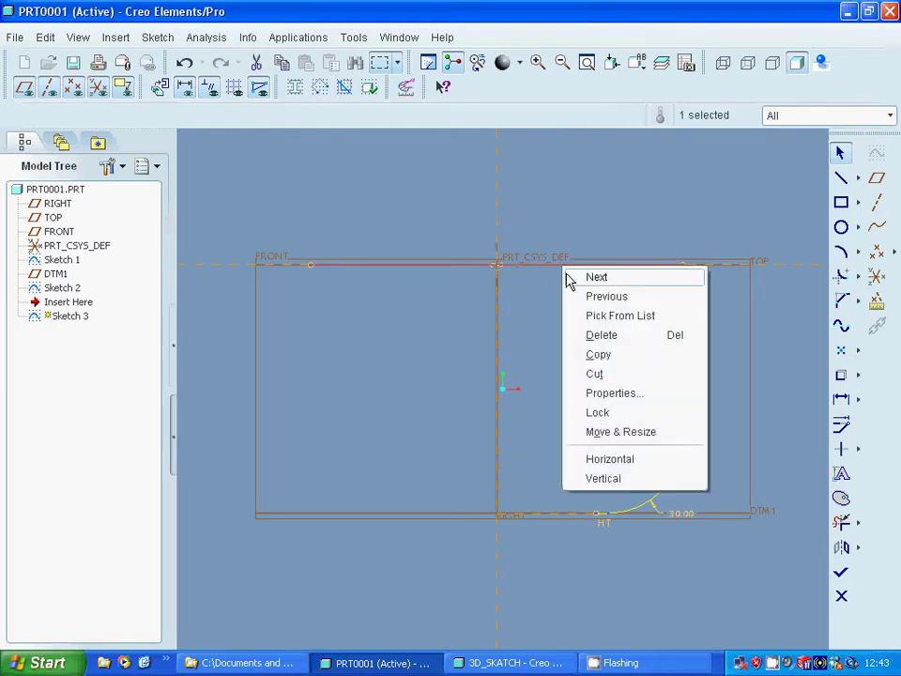
pyautogui.click(599, 335)
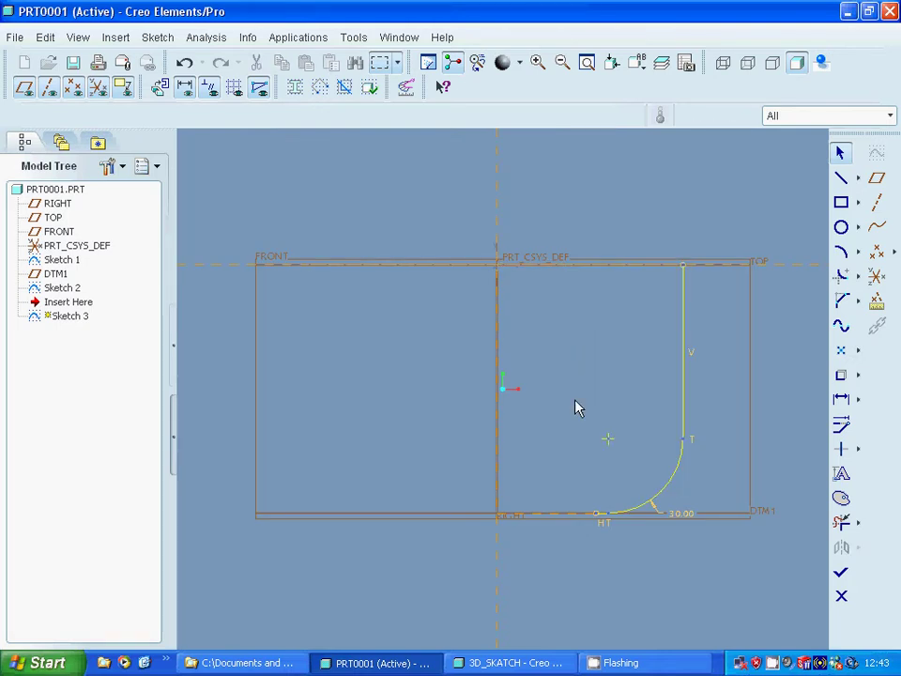
pyautogui.click(843, 574)
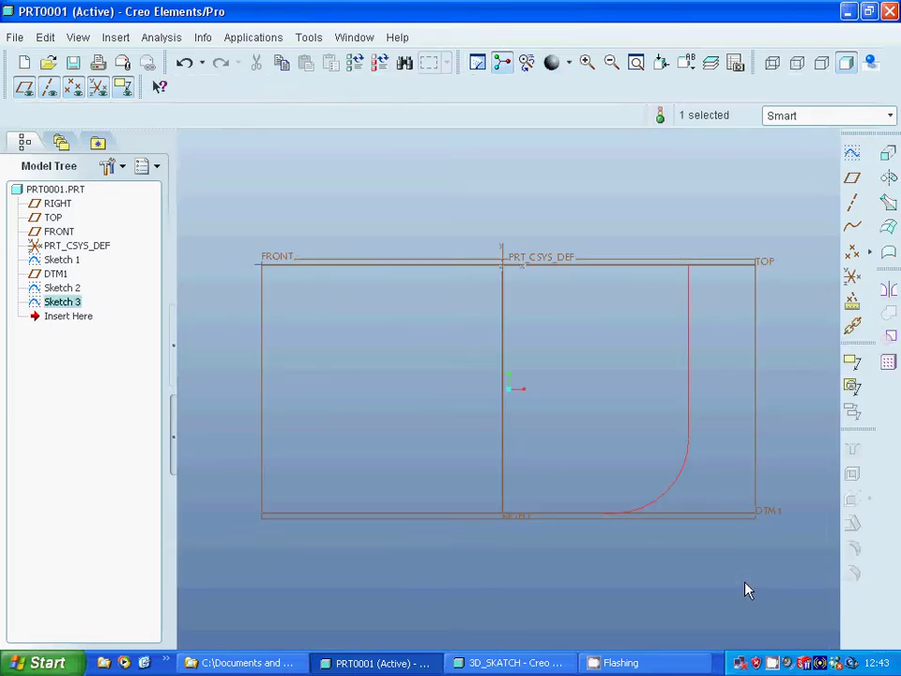
# Start a new sketch on the FRONT plane, with the RIGHT plane as the orientation reference.
pyautogui.click(263, 332)
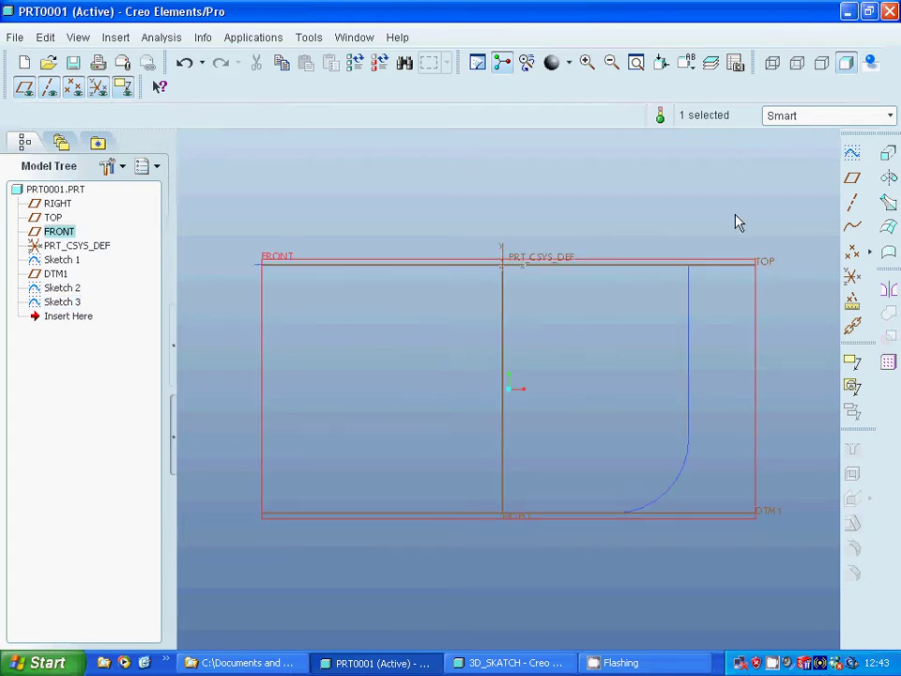
pyautogui.click(850, 157)
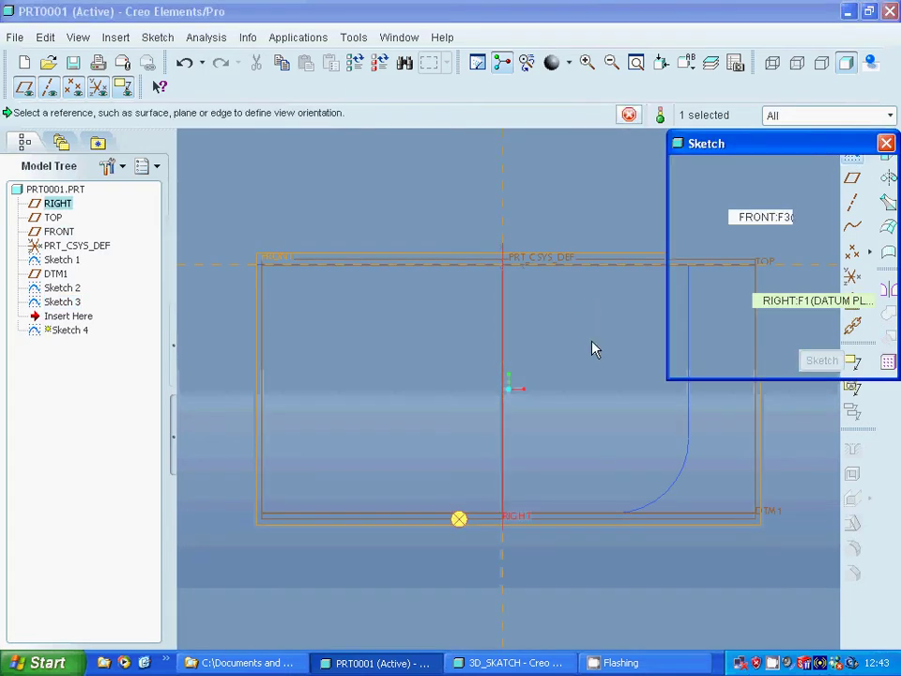
pyautogui.click(813, 361)
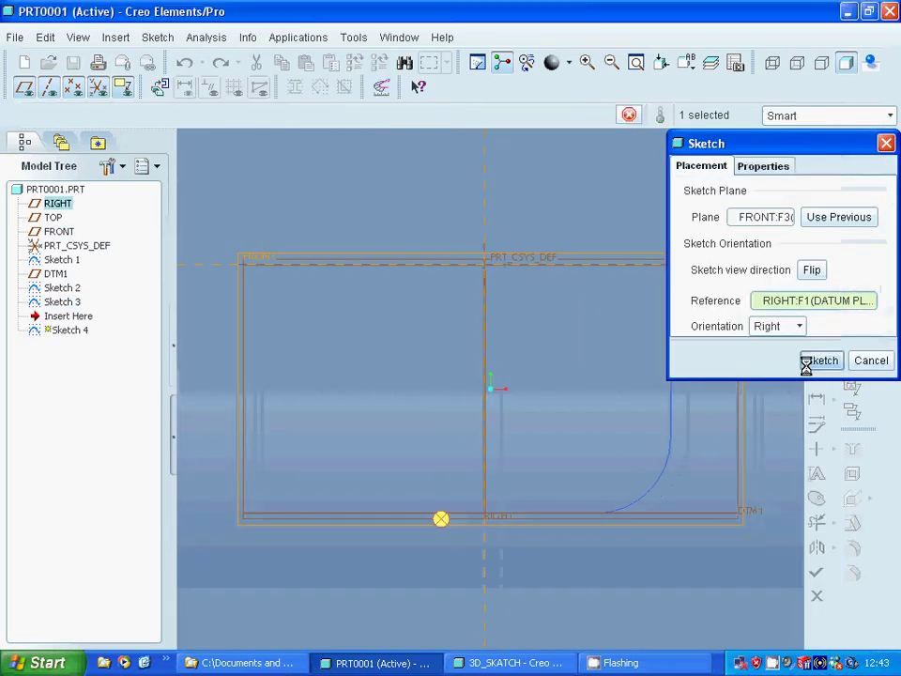
# Project the outline edge on TOP and the opposite half of the 80 circle into the sketch as single edges.
pyautogui.click(841, 374)
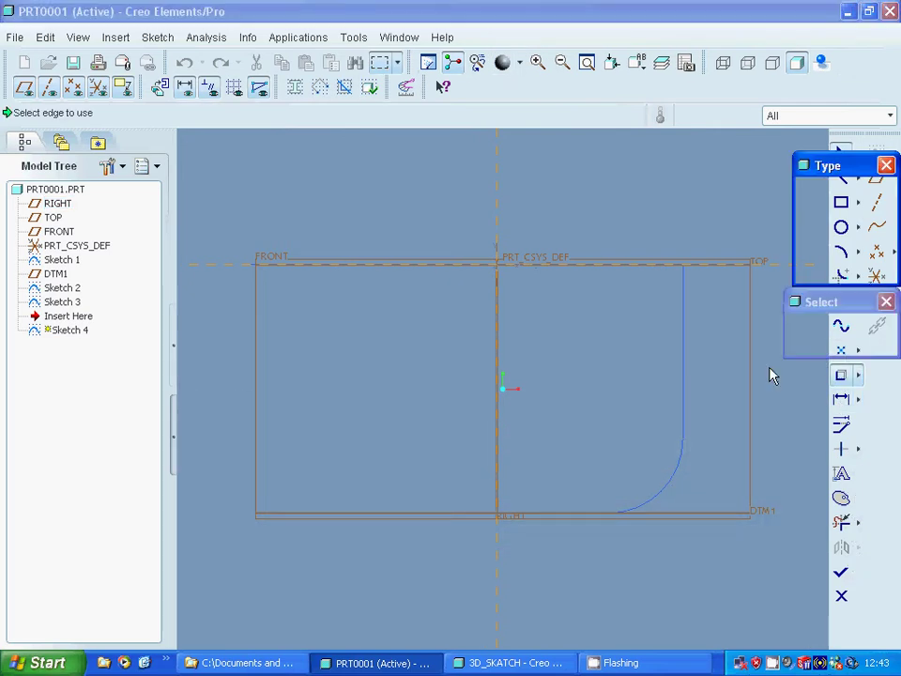
pyautogui.click(454, 274)
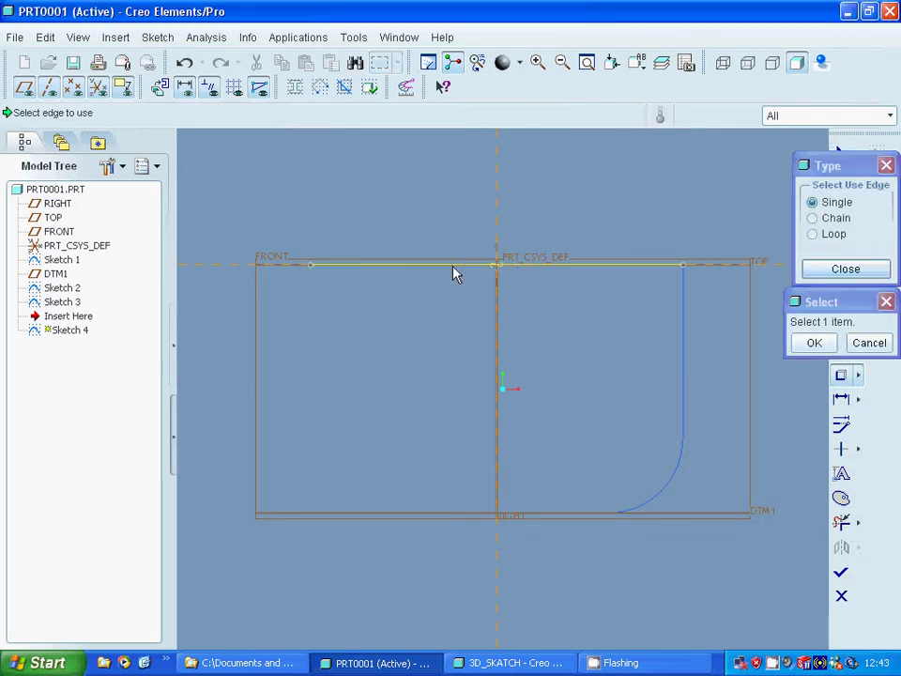
pyautogui.click(413, 516)
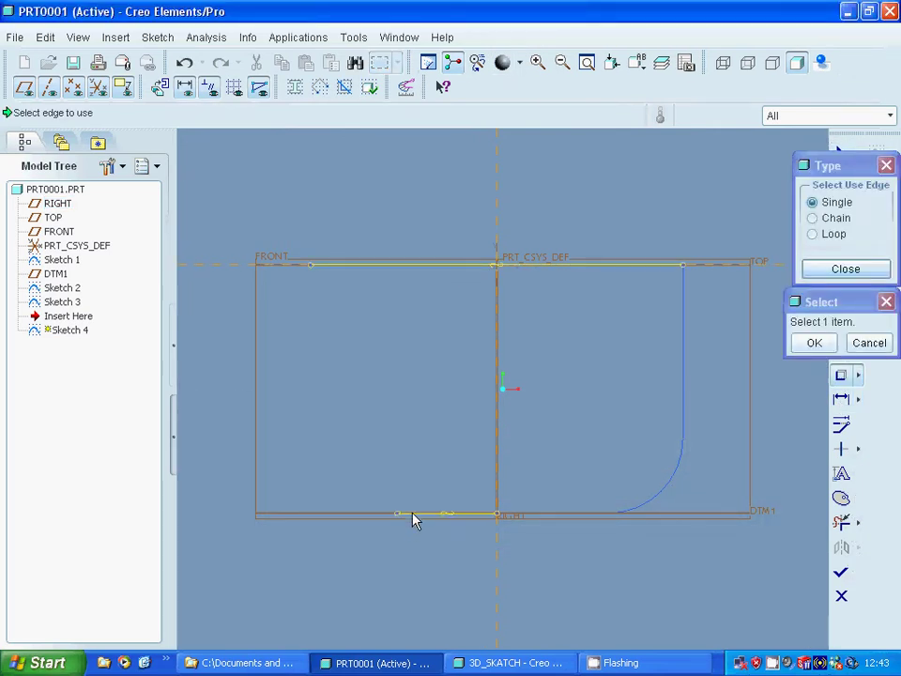
pyautogui.click(815, 343)
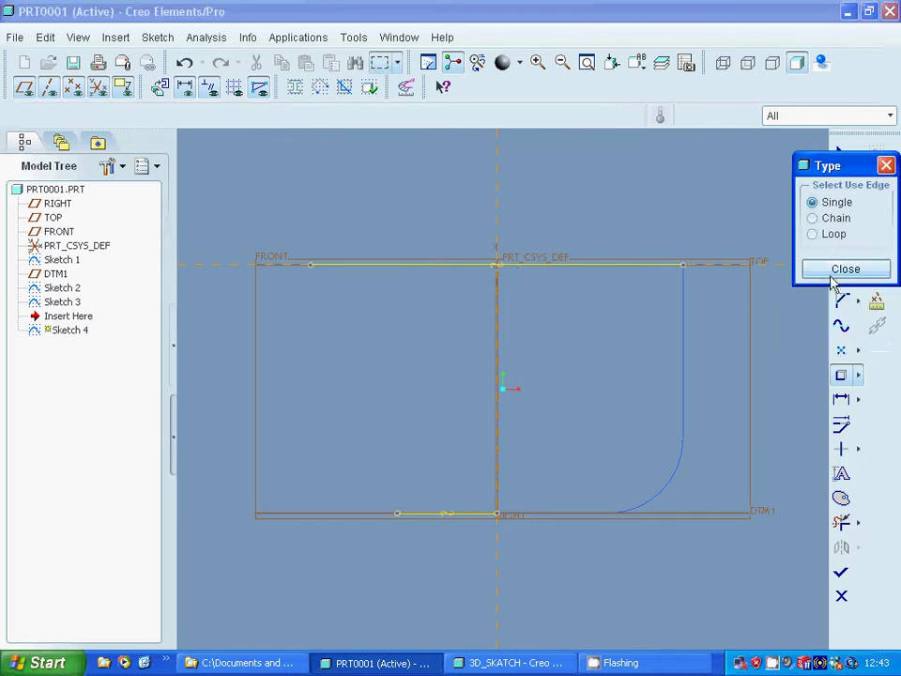
pyautogui.click(824, 269)
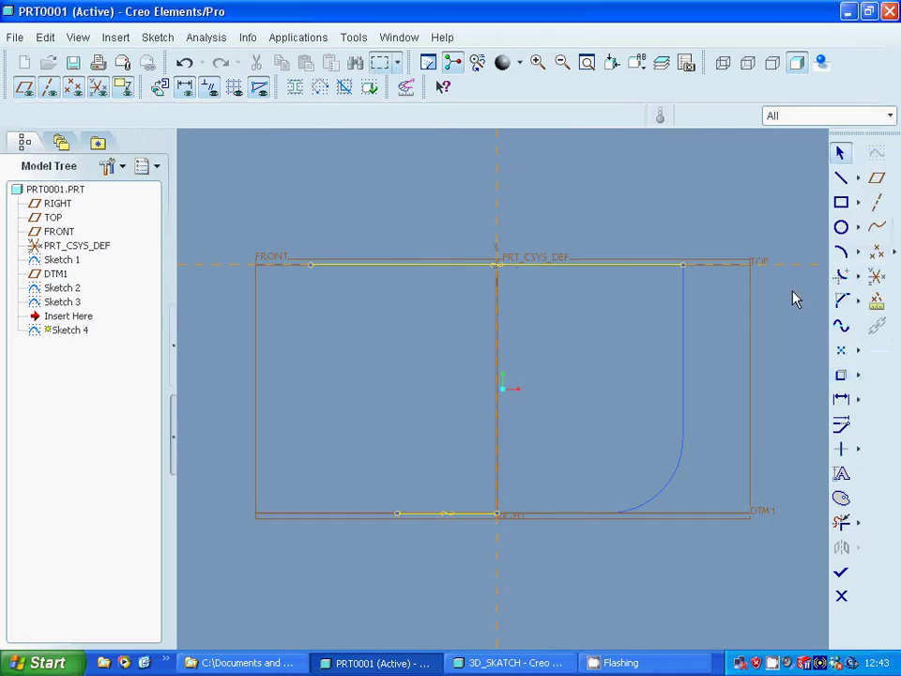
# Draw a vertical line from the left end of the projected TOP edge to DTM1, and a horizontal line to the projected circle edge's outer end.
pyautogui.click(841, 177)
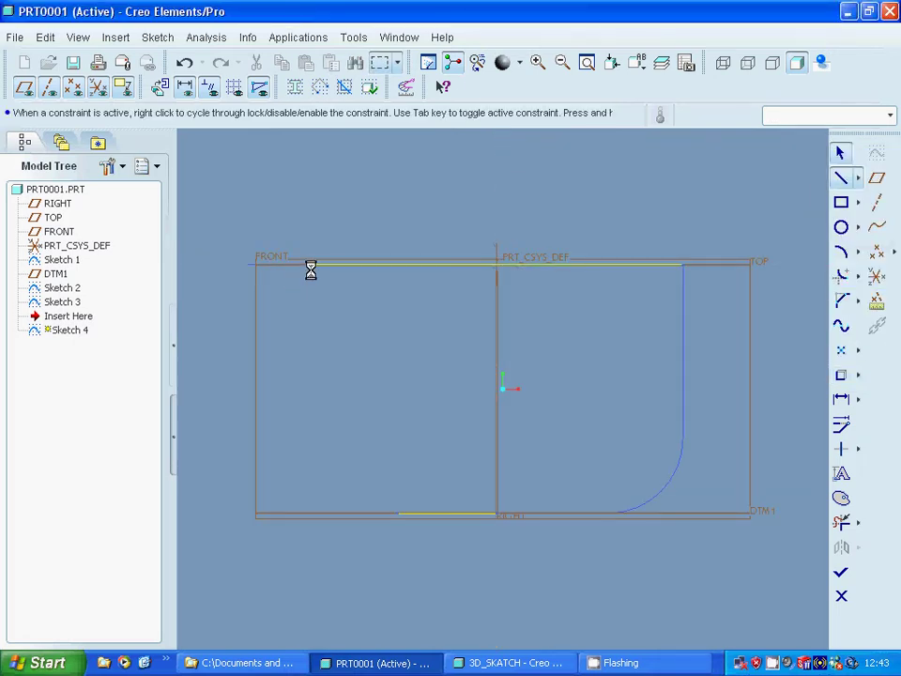
pyautogui.click(313, 266)
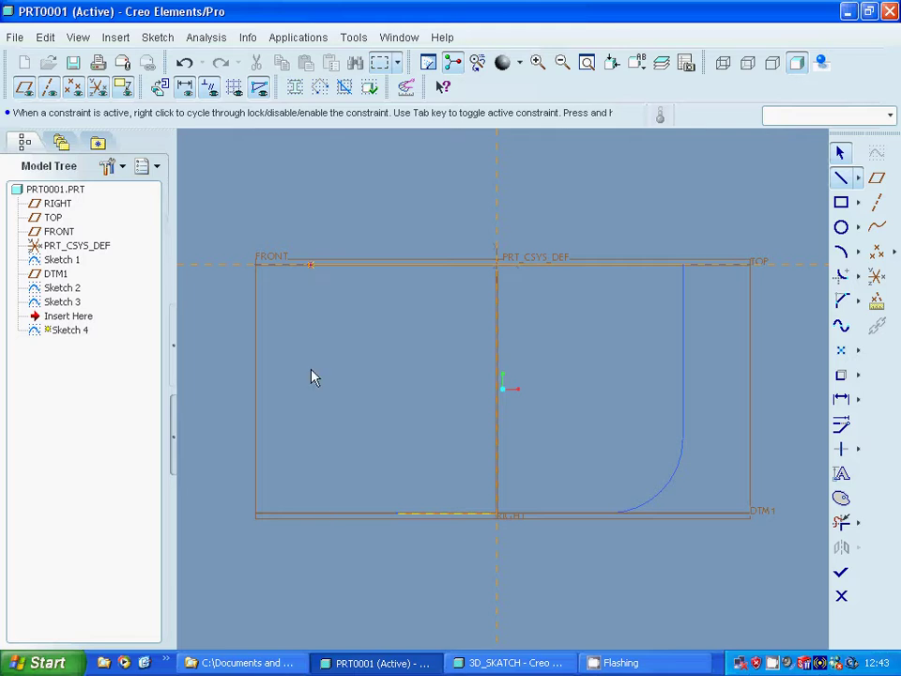
pyautogui.click(320, 516)
pyautogui.click(398, 516)
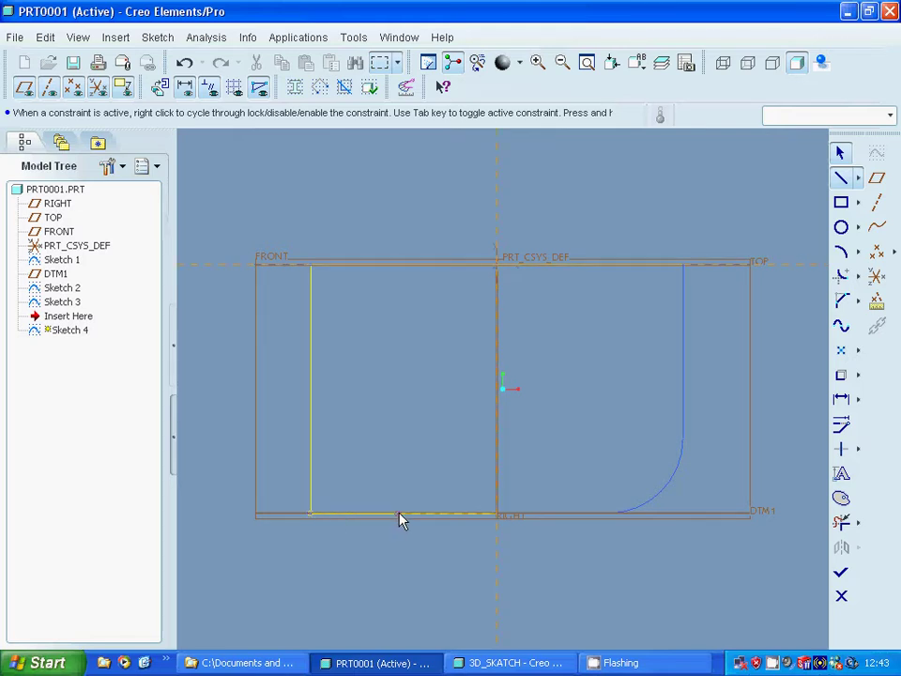
pyautogui.click(841, 153)
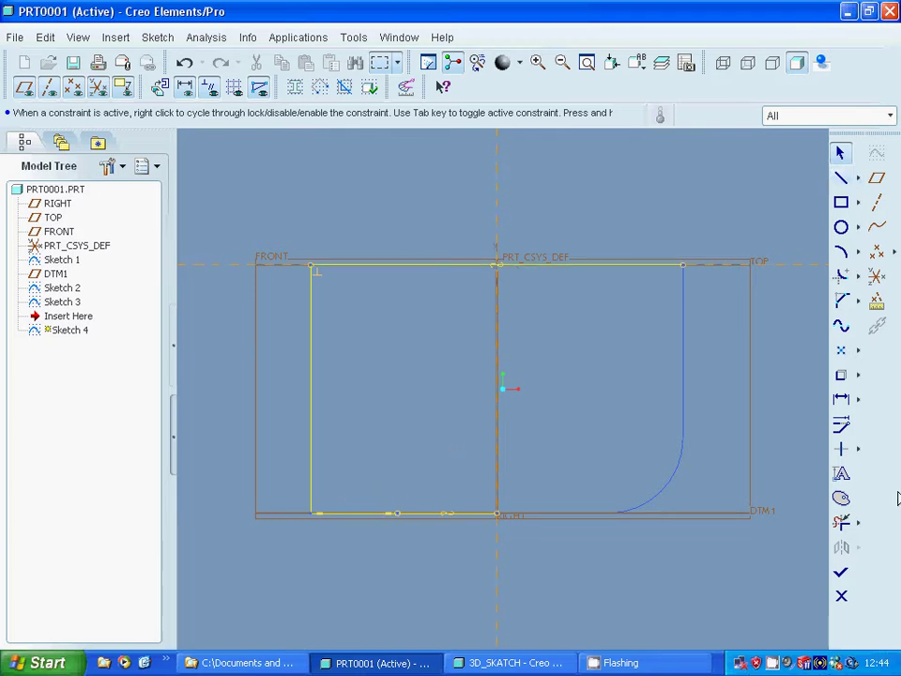
# Fillet the corner between the vertical line and the horizontal line at DTM1, and set the fillet radius to 30.
pyautogui.click(842, 276)
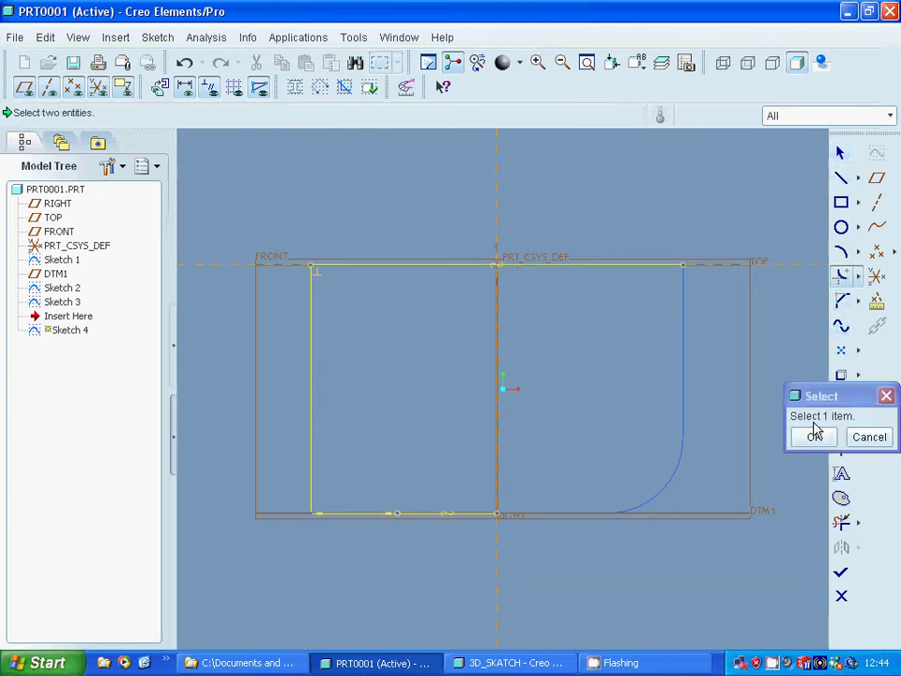
pyautogui.click(311, 472)
pyautogui.click(346, 514)
pyautogui.click(813, 438)
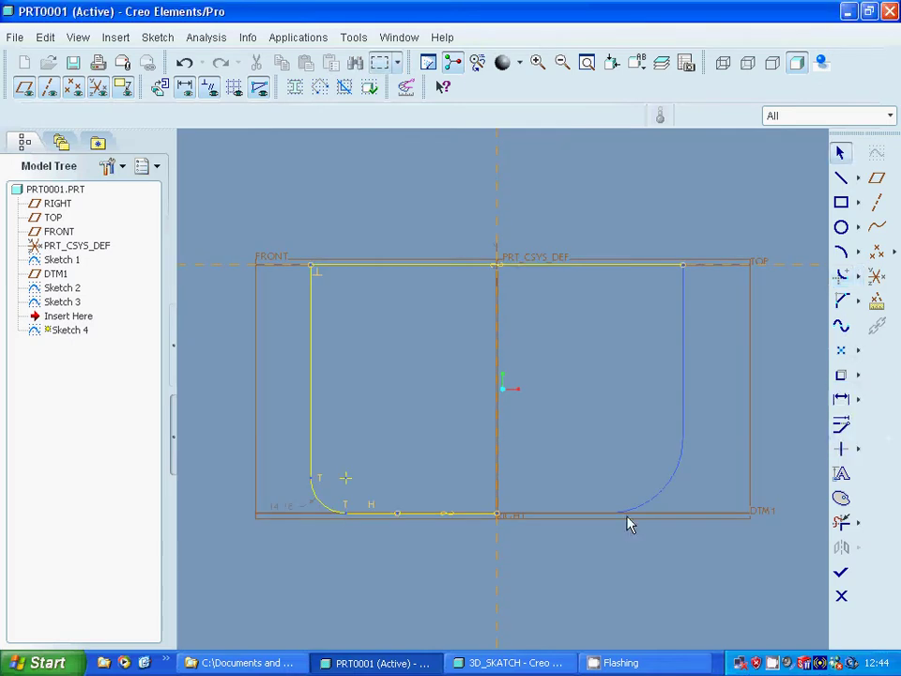
pyautogui.doubleClick(277, 512)
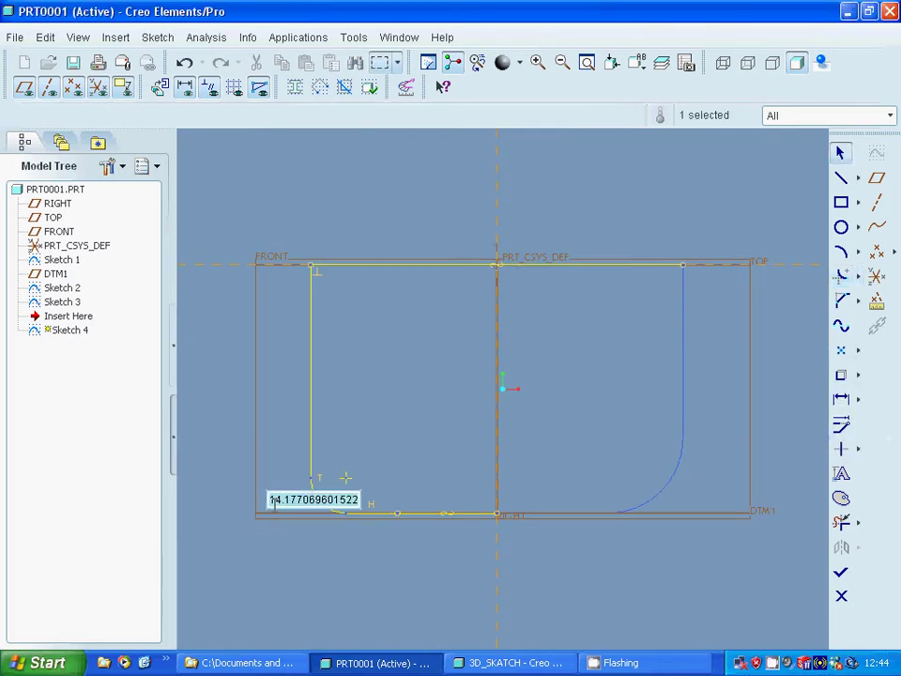
pyautogui.write('30')
pyautogui.rightClick(275, 508)
pyautogui.click(261, 537)
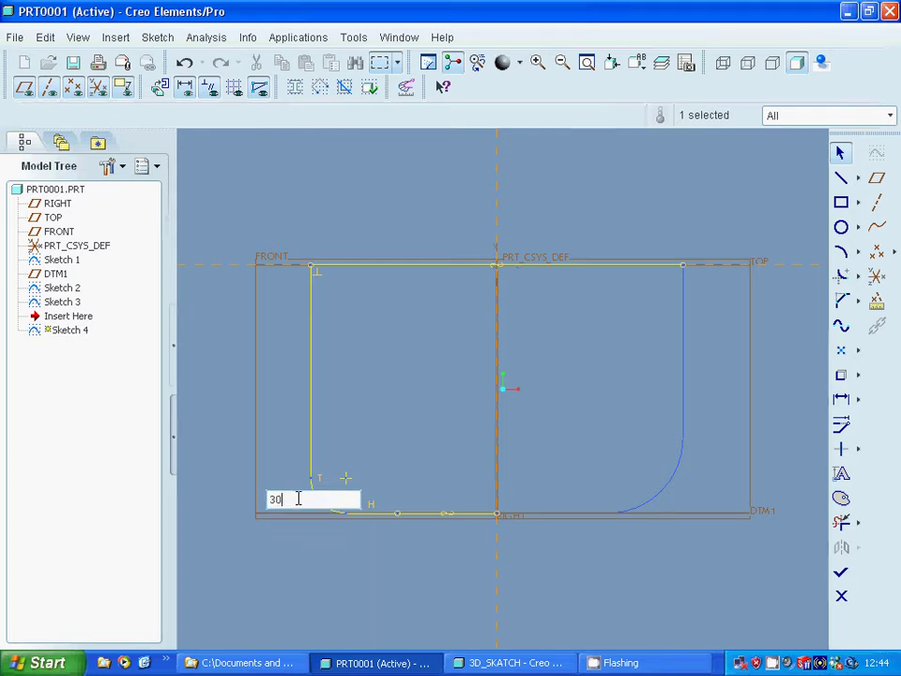
pyautogui.press('Return')
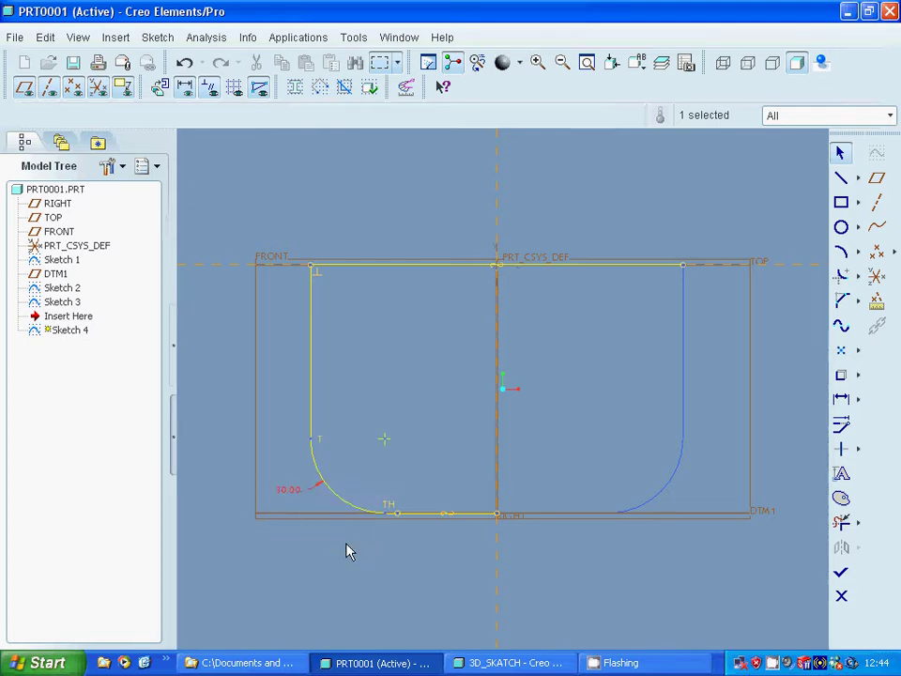
pyautogui.click(400, 552)
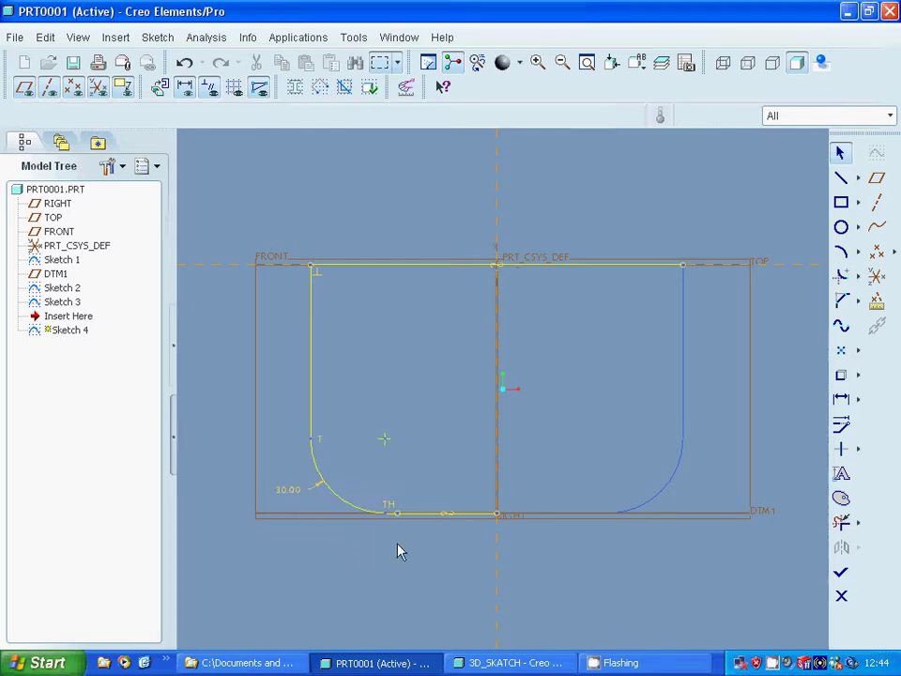
# Delete the projected circle edge and the projected TOP edge, keeping the filleted connecting lines, and finish the sketch.
pyautogui.click(457, 516)
pyautogui.rightClick(458, 517)
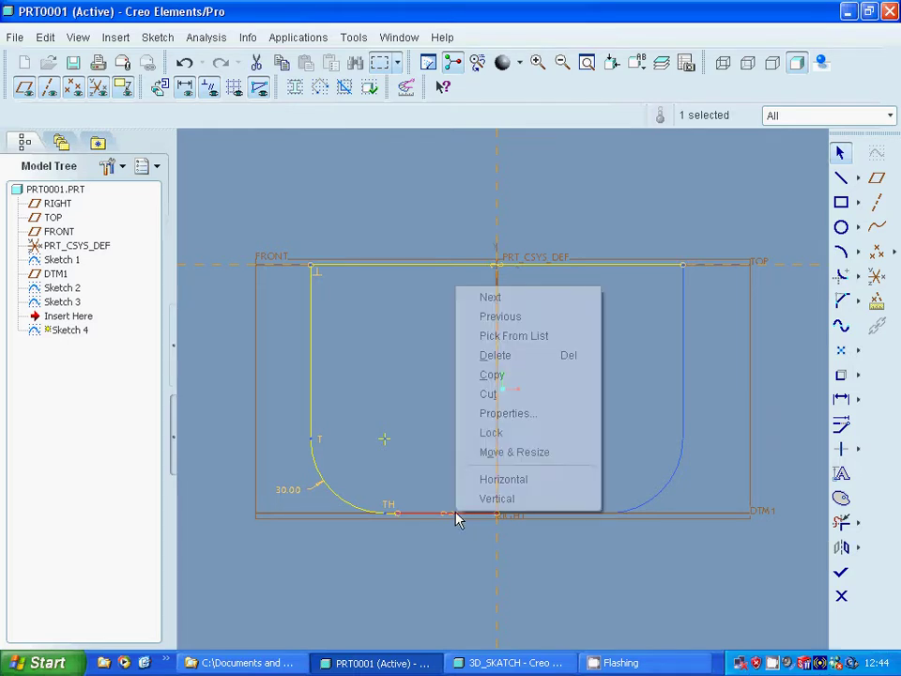
pyautogui.click(502, 356)
pyautogui.rightClick(424, 268)
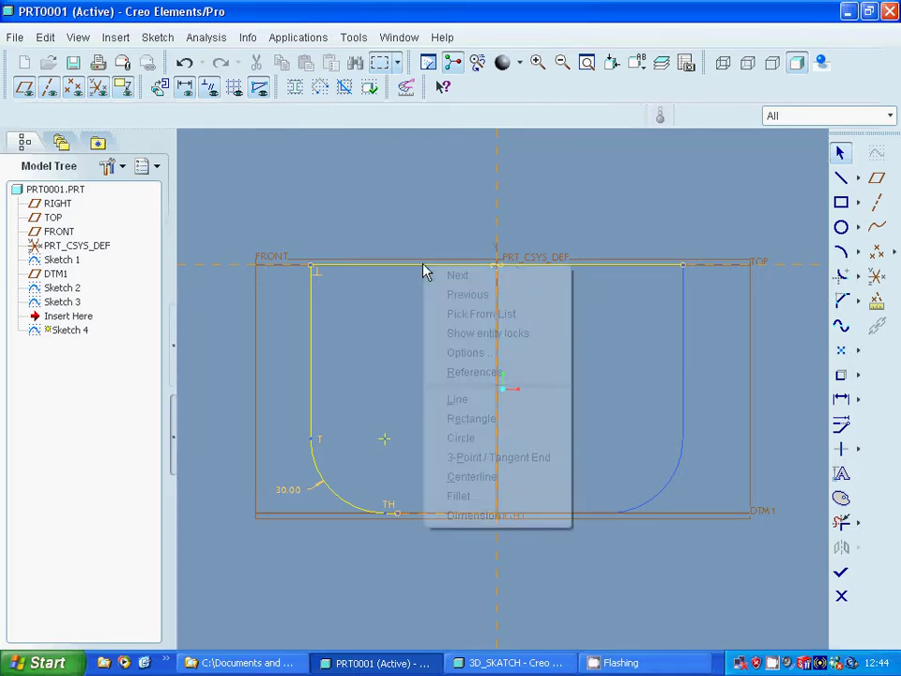
pyautogui.click(402, 267)
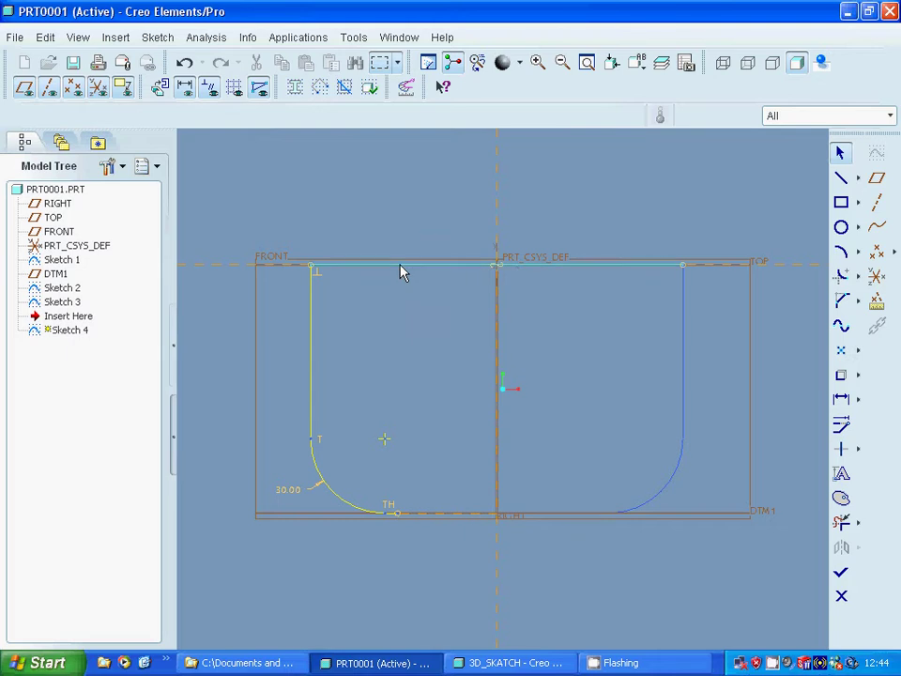
pyautogui.click(401, 267)
pyautogui.rightClick(401, 267)
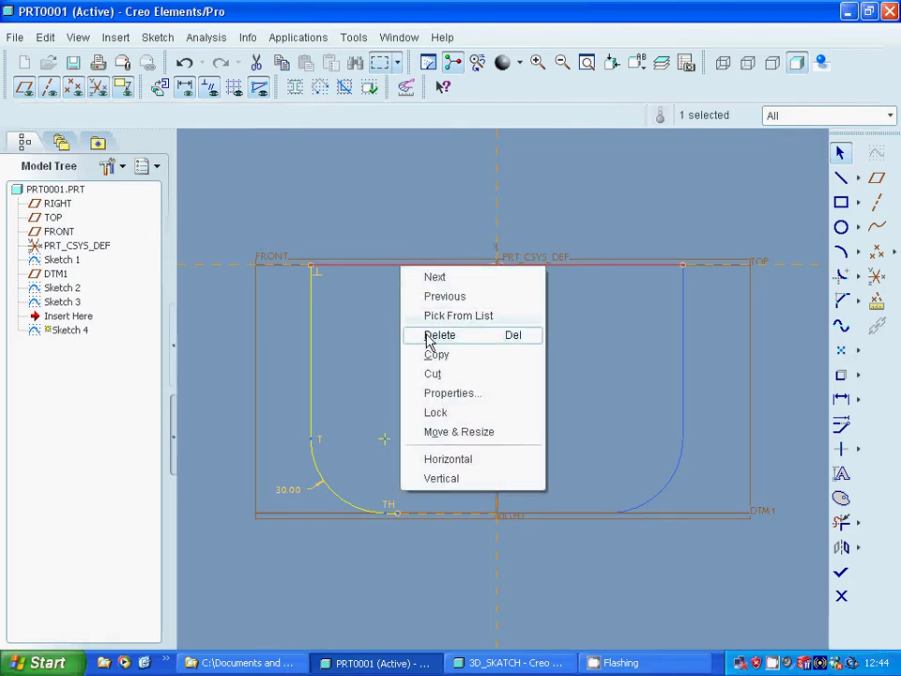
pyautogui.click(428, 334)
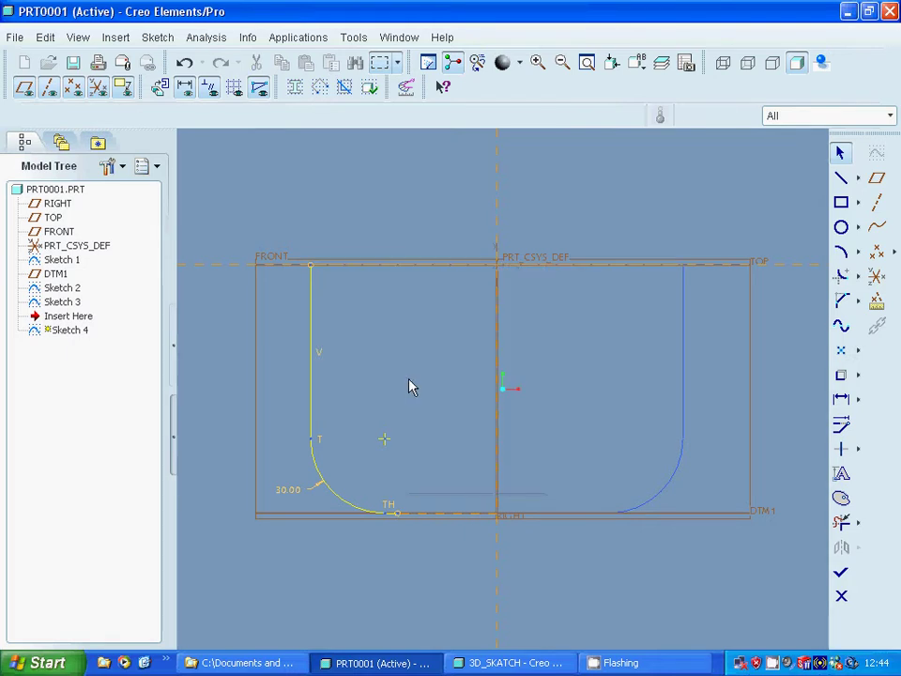
pyautogui.click(841, 573)
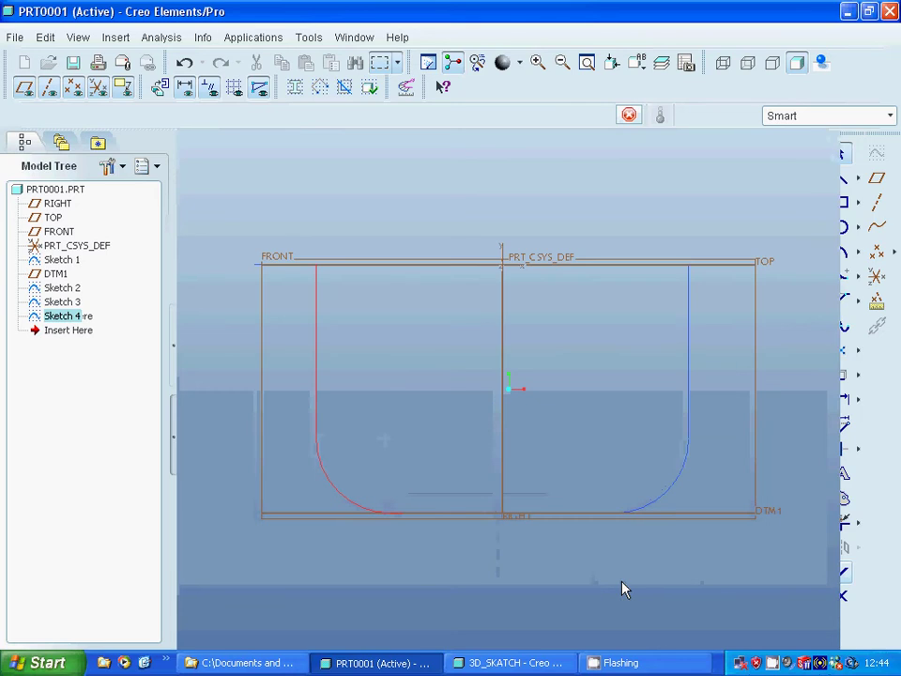
# Start a new sketch on the RIGHT plane, with the TOP plane as the orientation reference facing Top.
pyautogui.moveTo(582, 536)
pyautogui.mouseDown(button='middle')
pyautogui.moveTo(567, 518)
pyautogui.moveTo(537, 555)
pyautogui.moveTo(439, 537)
pyautogui.mouseUp(button='middle')
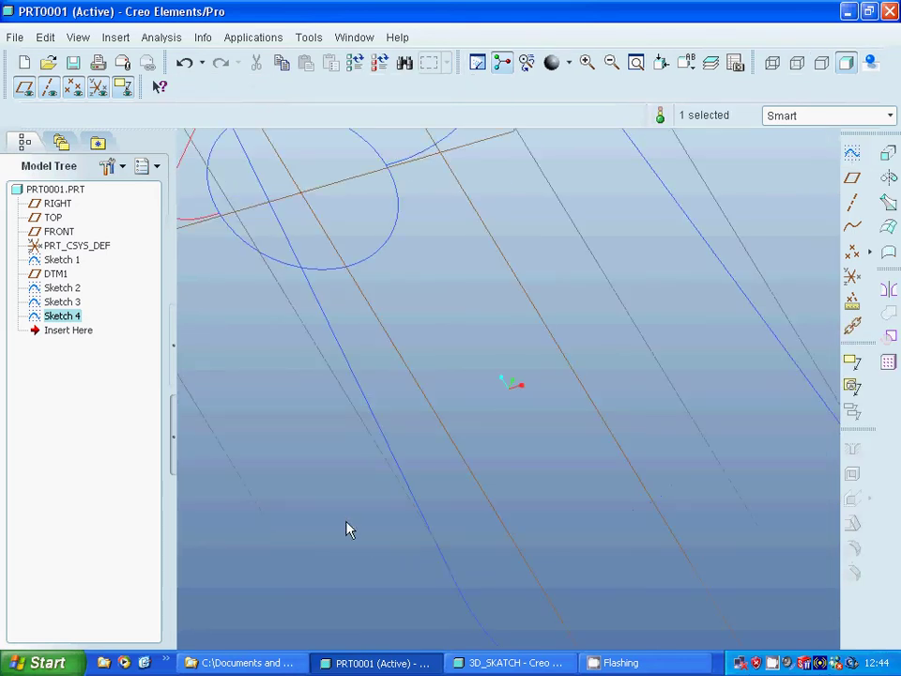
pyautogui.click(58, 203)
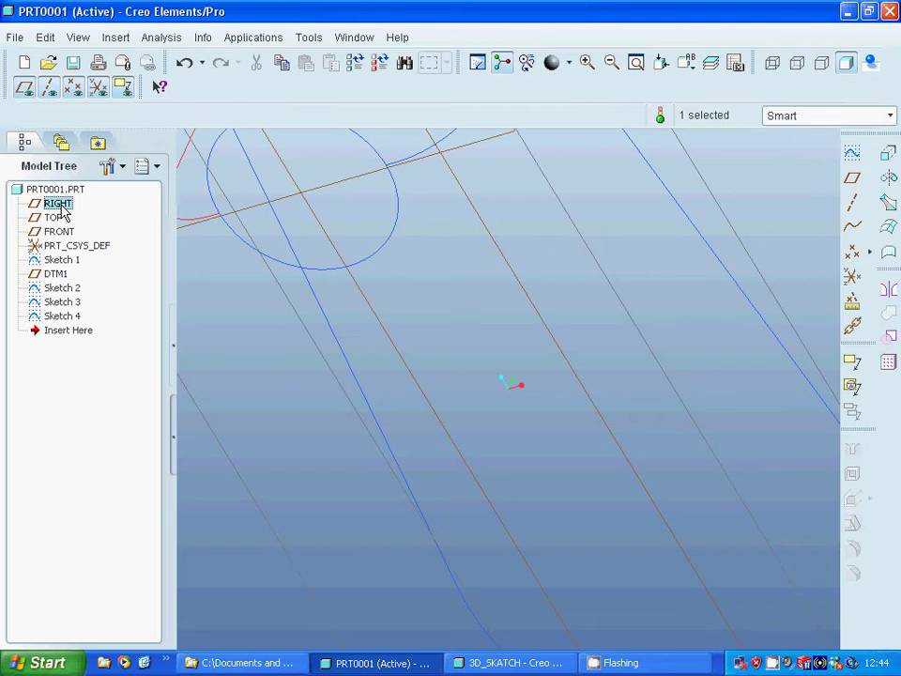
pyautogui.click(853, 155)
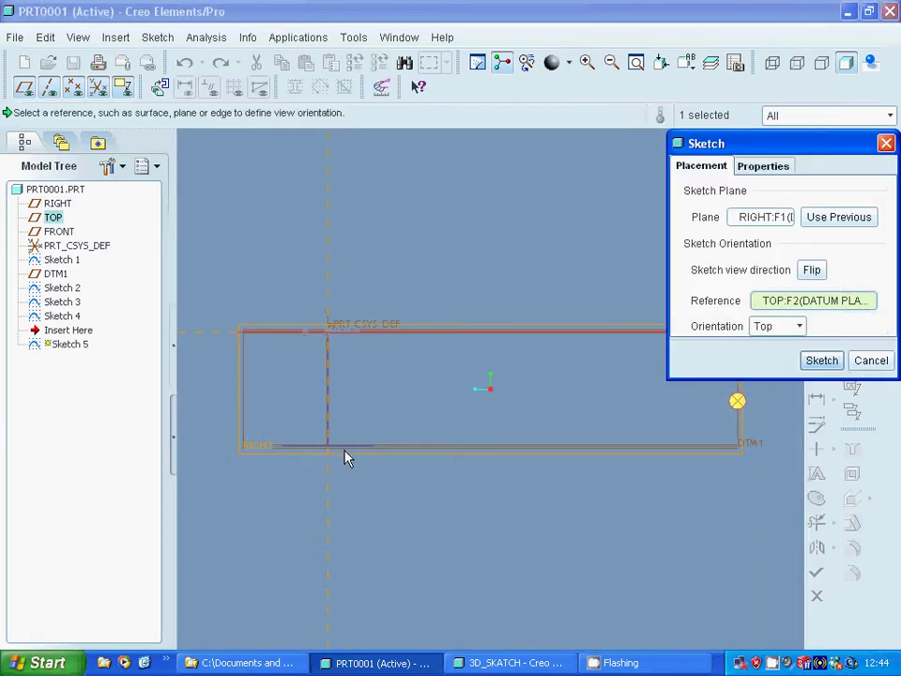
pyautogui.moveTo(358, 426); pyautogui.dragTo(372, 458, button='middle')
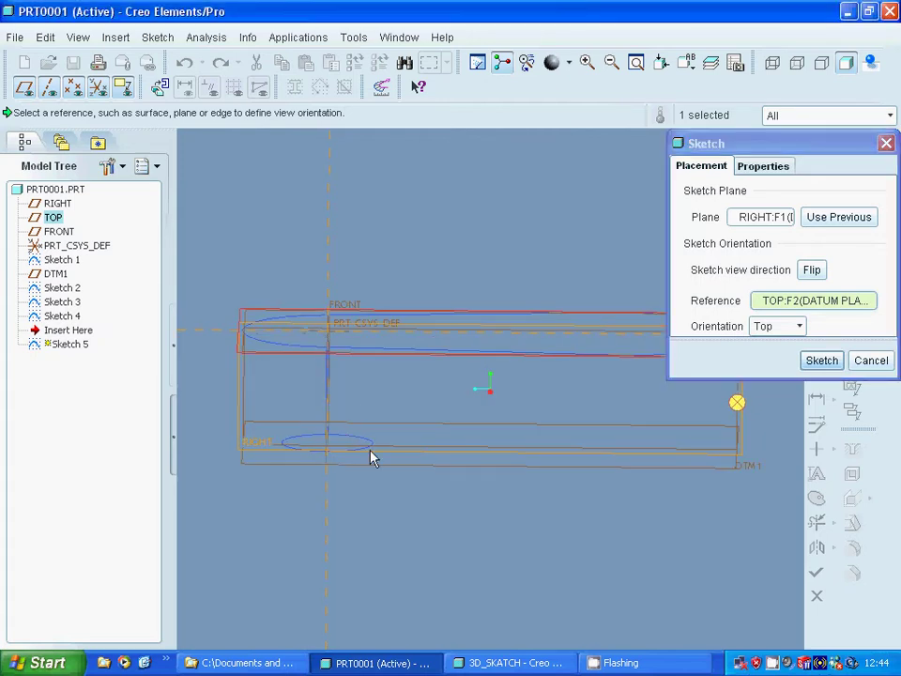
pyautogui.click(822, 365)
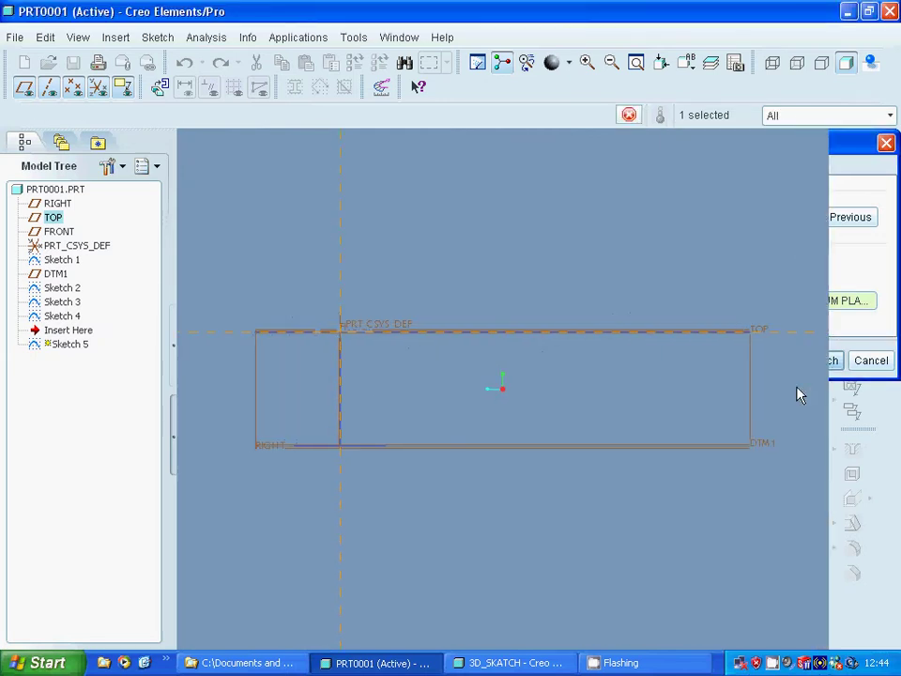
# Project the circle on DTM1 and the short outline edge on TOP into the sketch as single edges.
pyautogui.click(841, 376)
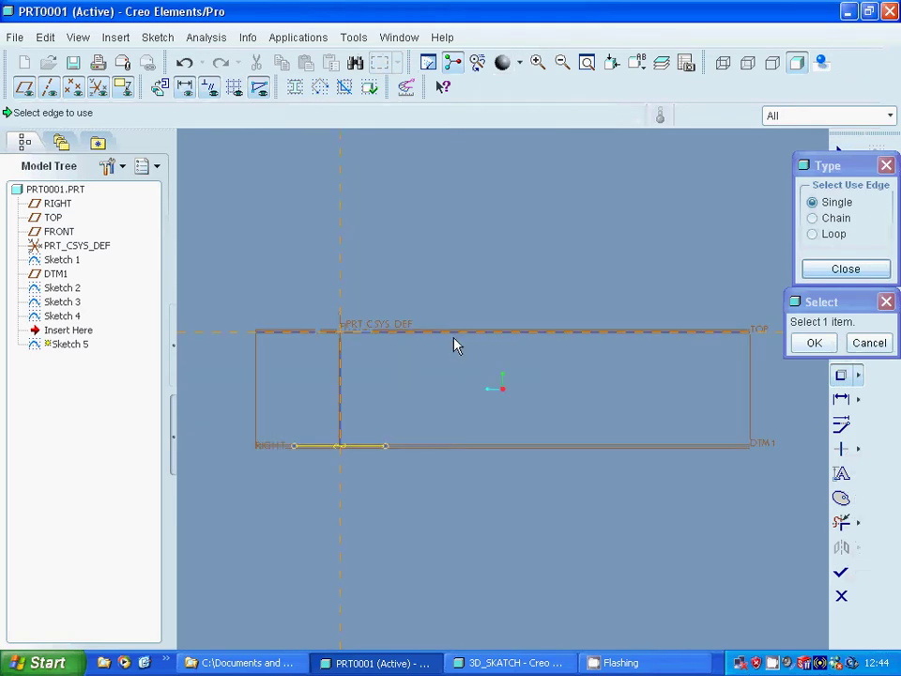
pyautogui.click(318, 335)
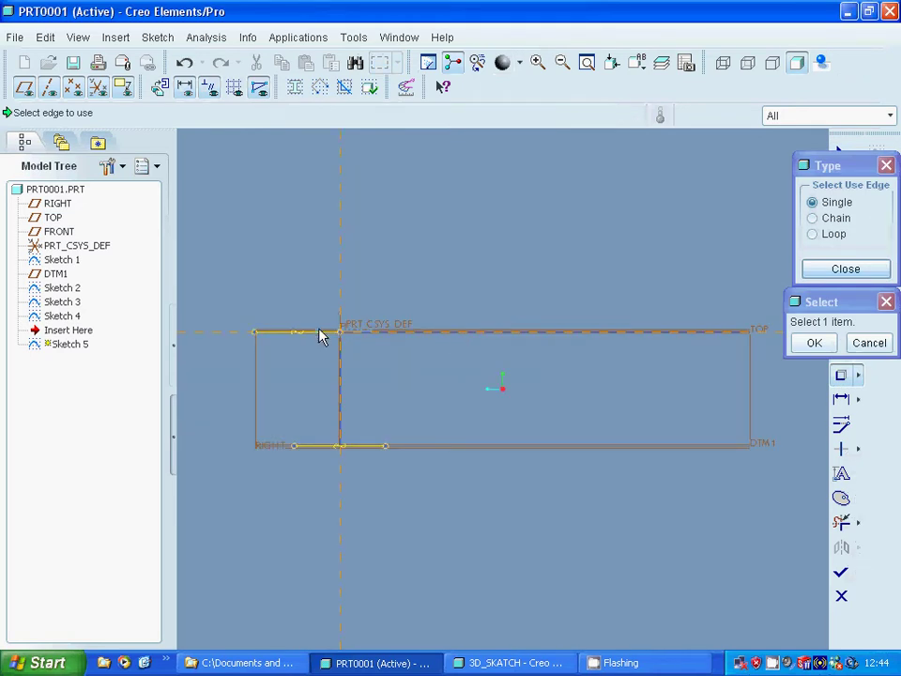
pyautogui.click(836, 271)
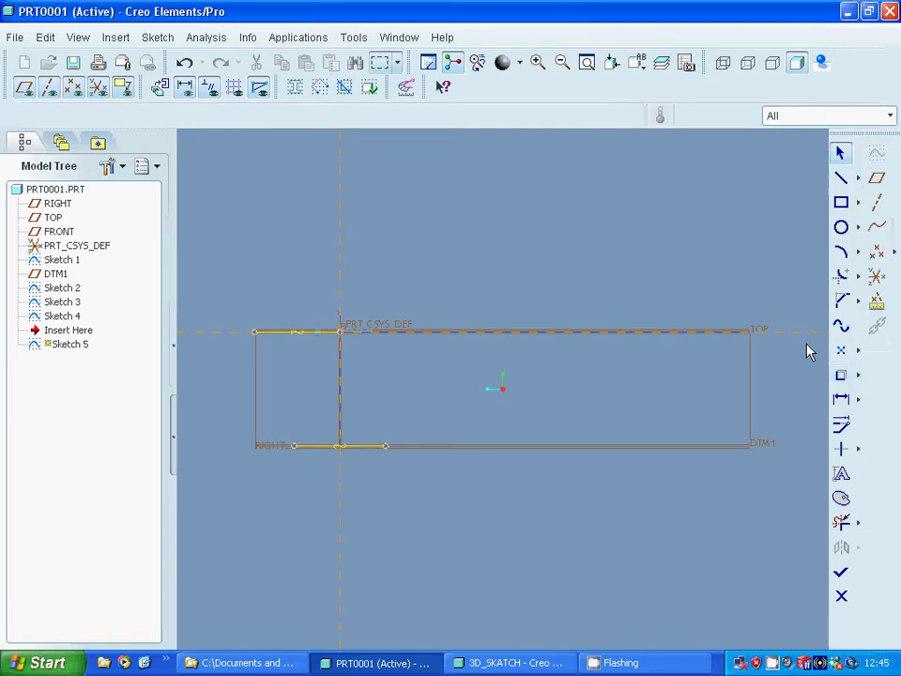
# Draw an arc from the projected TOP edge's outer end to the near end of the projected circle edge, with its centre on the TOP reference.
pyautogui.click(842, 252)
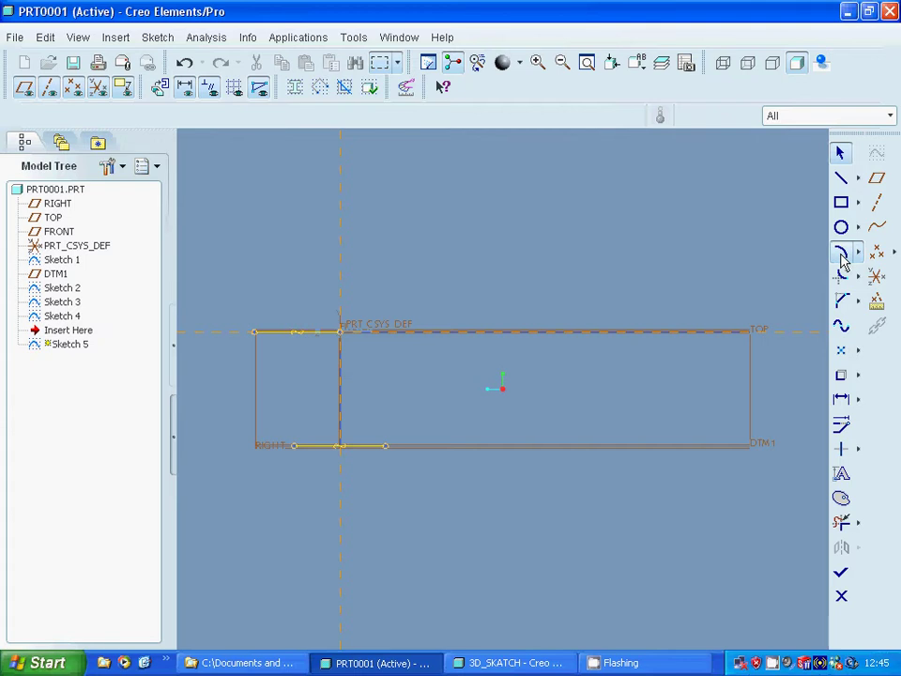
pyautogui.click(255, 334)
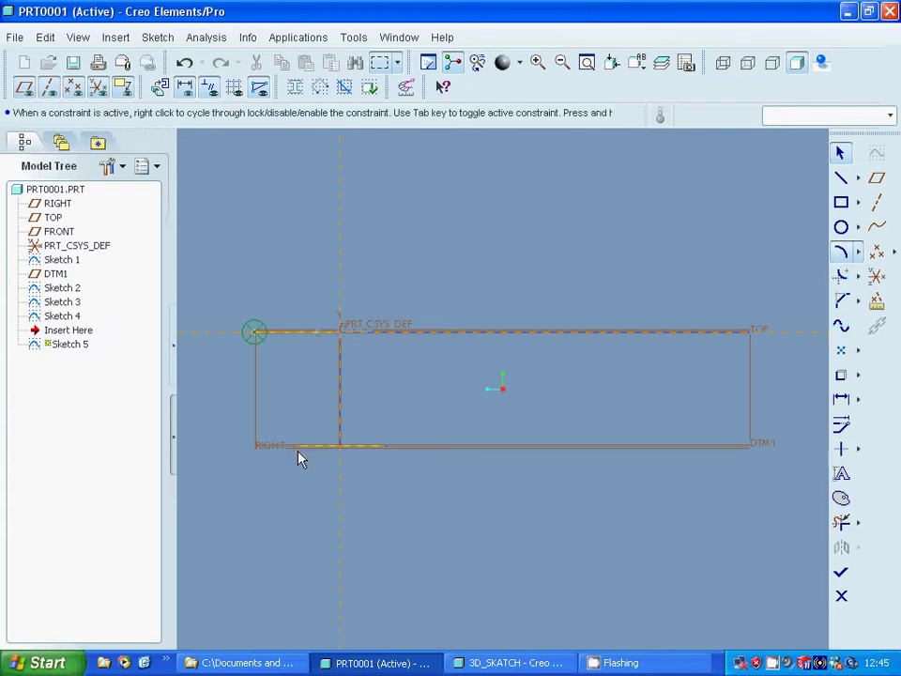
pyautogui.middleClick(296, 456)
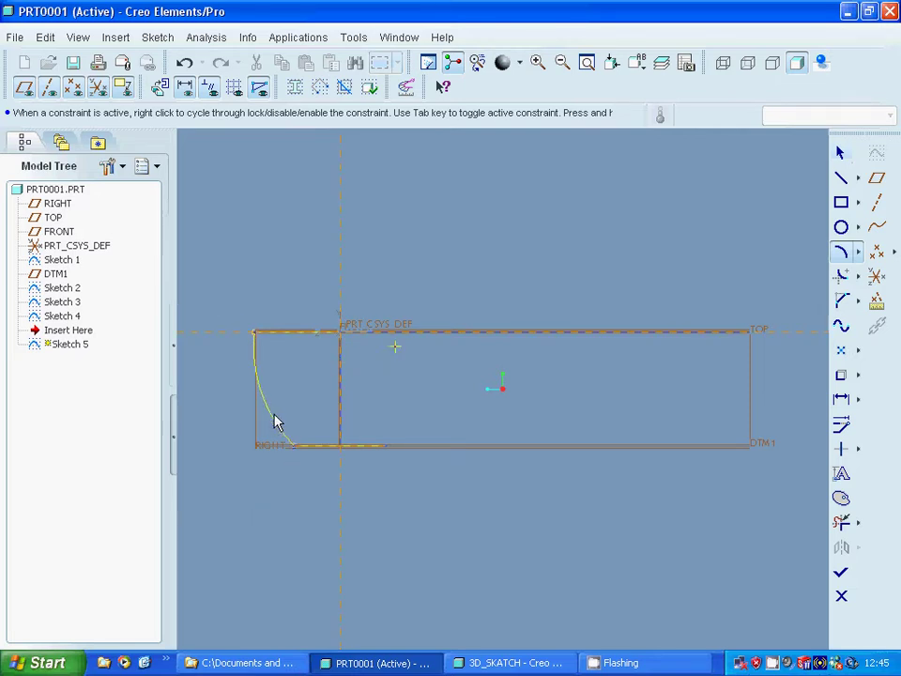
pyautogui.middleClick(277, 423)
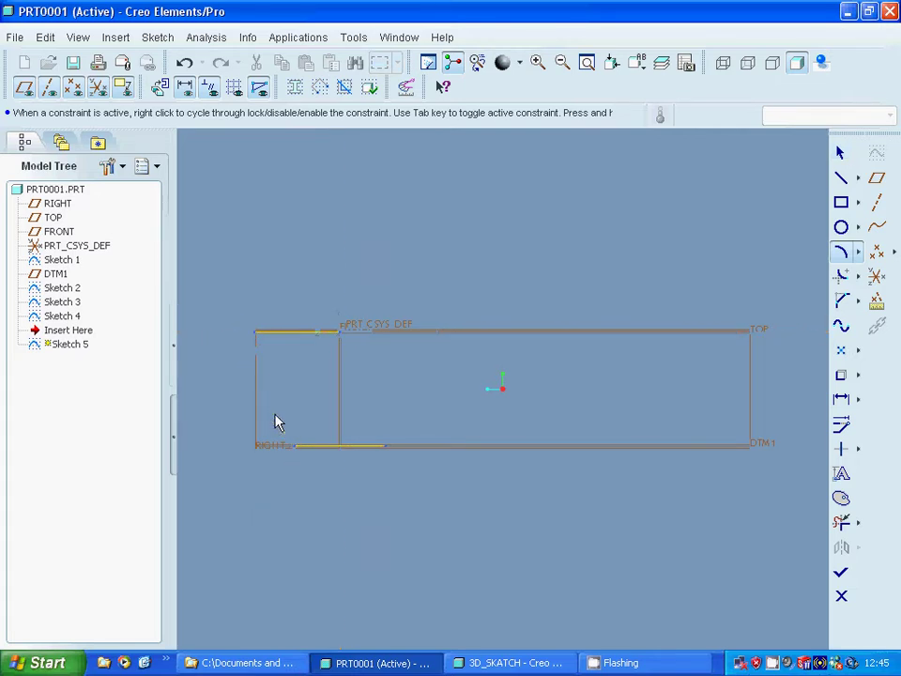
pyautogui.middleClick(277, 423)
pyautogui.middleClick(277, 423)
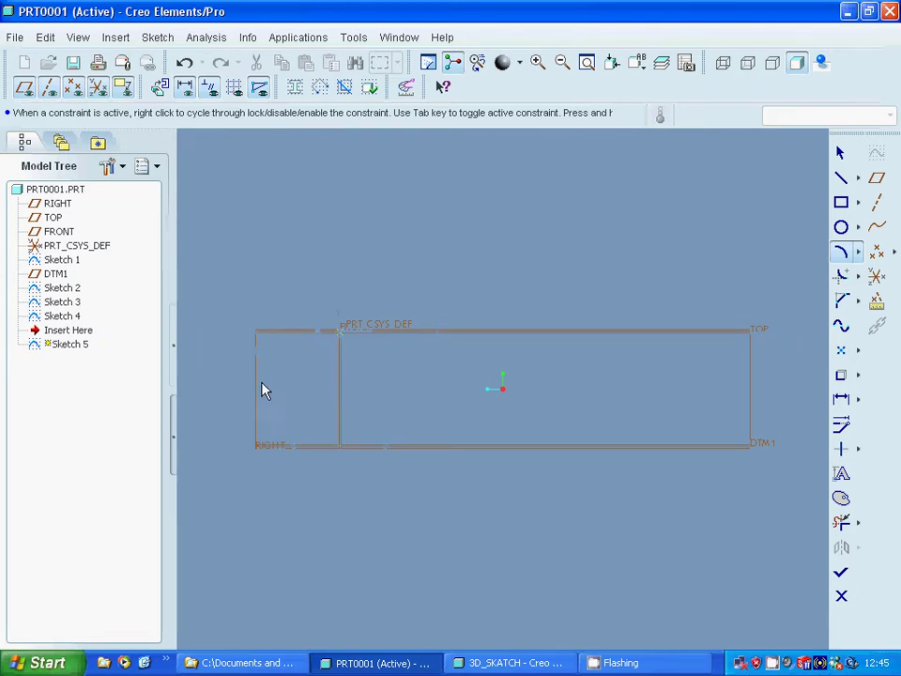
pyautogui.click(253, 341)
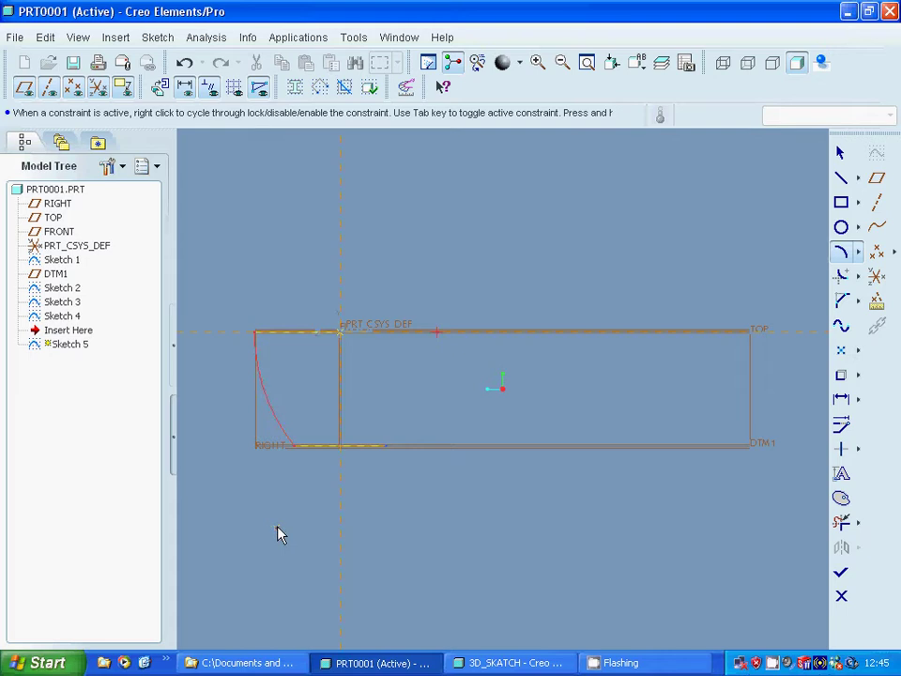
# Try to fillet the corner between the arc and the projected circle edge, and undo the fillet.
pyautogui.click(840, 279)
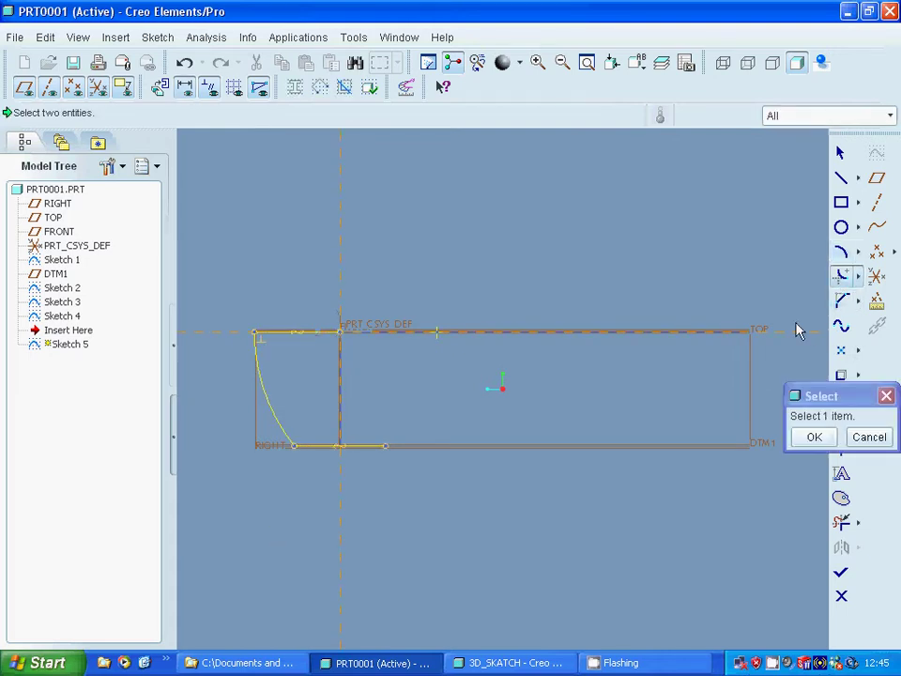
pyautogui.click(302, 449)
pyautogui.click(286, 440)
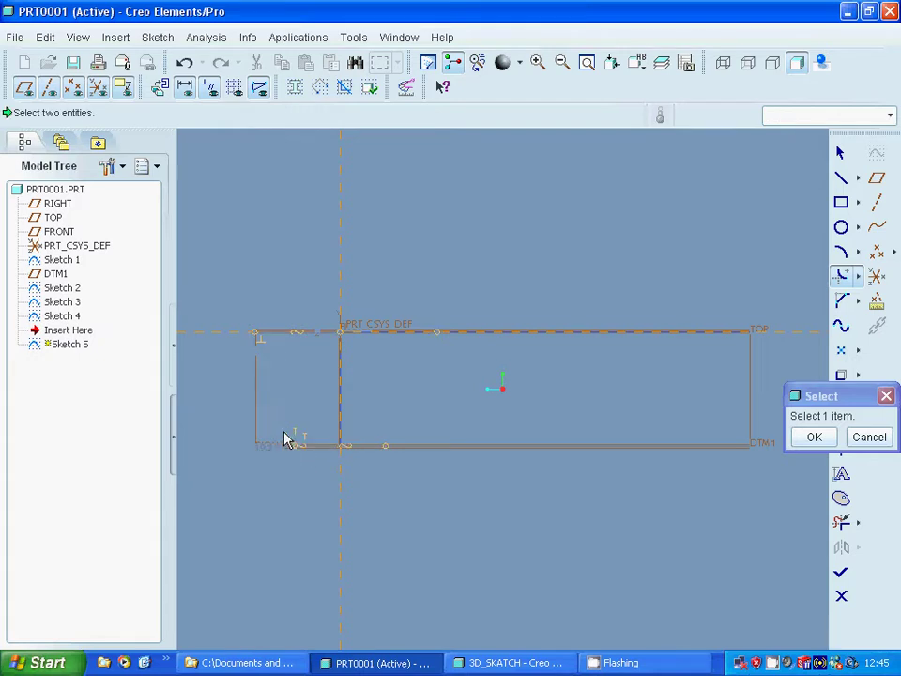
pyautogui.middleClick(303, 475)
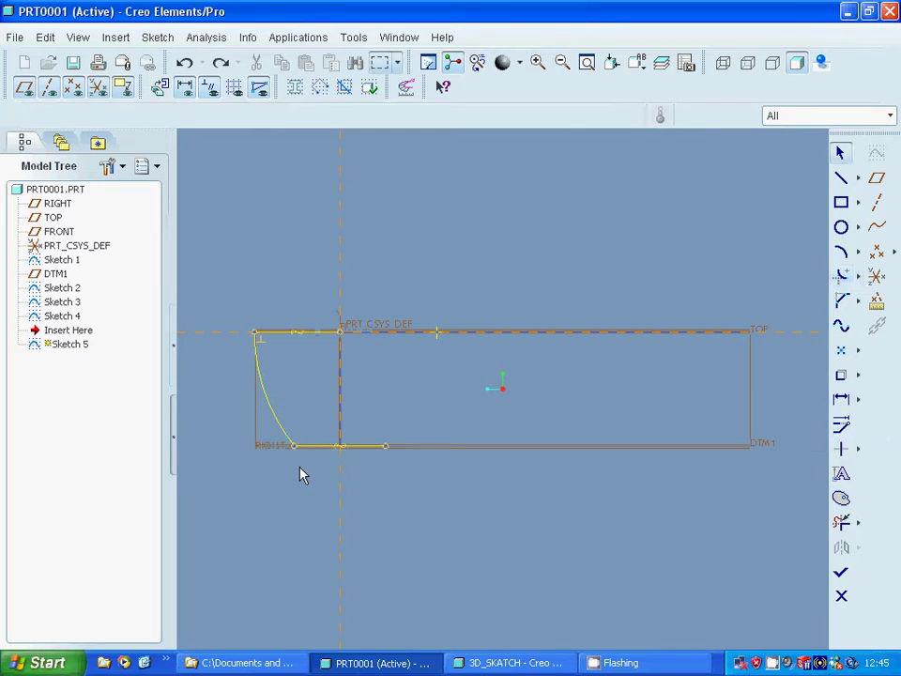
# Delete the projected circle edge and the projected TOP outline edge, keeping only the connecting arc, and finish the sketch.
pyautogui.click(356, 448)
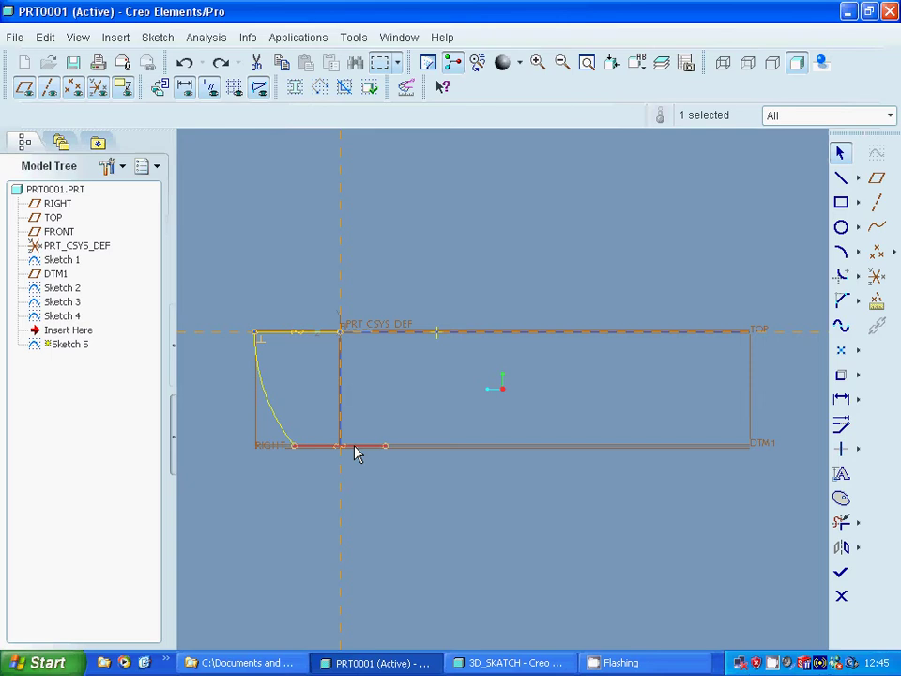
pyautogui.rightClick(356, 448)
pyautogui.click(394, 289)
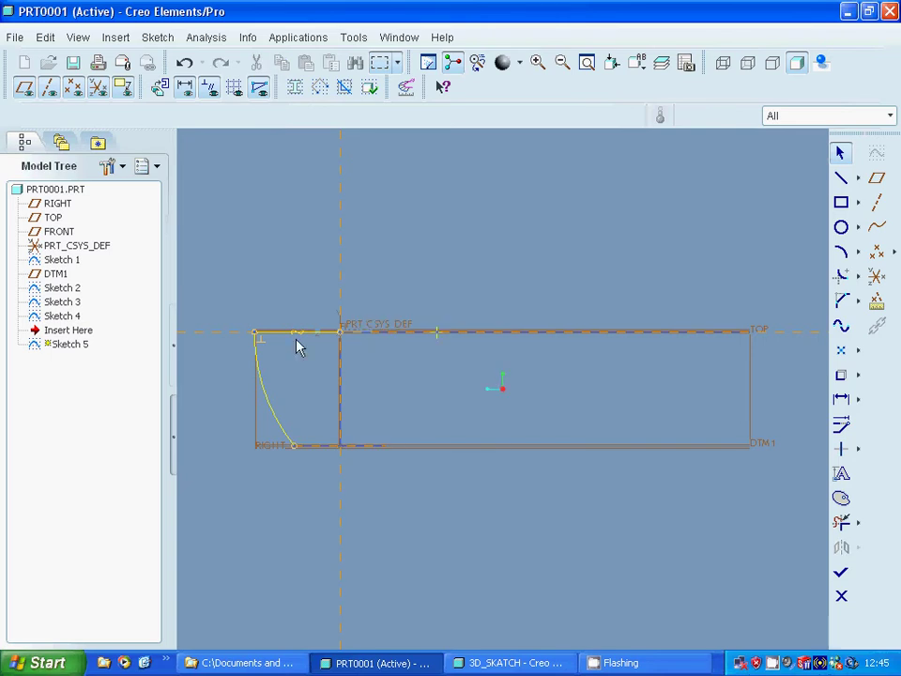
pyautogui.click(286, 336)
pyautogui.rightClick(287, 338)
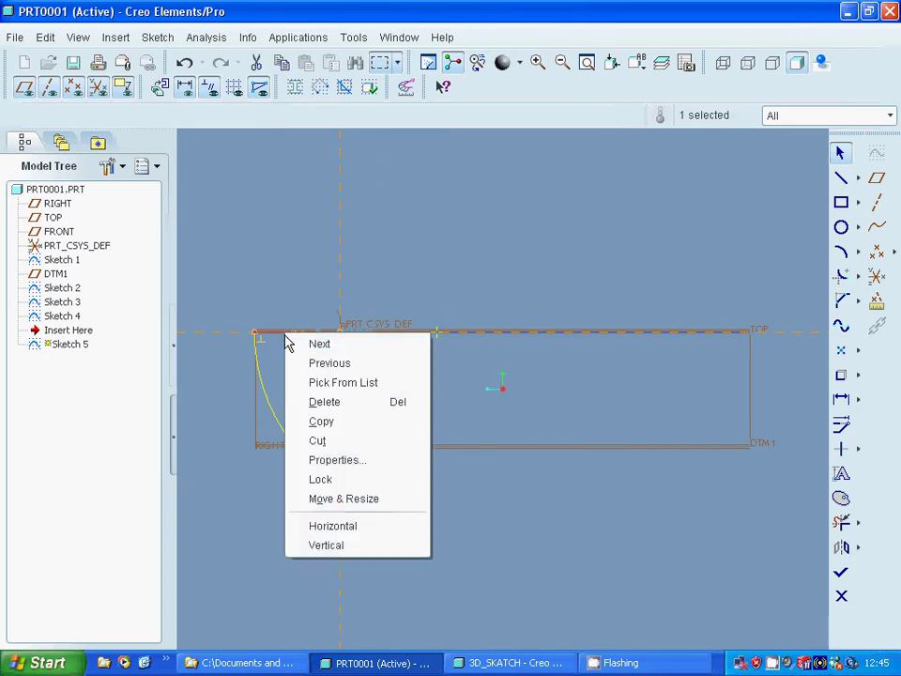
pyautogui.click(315, 403)
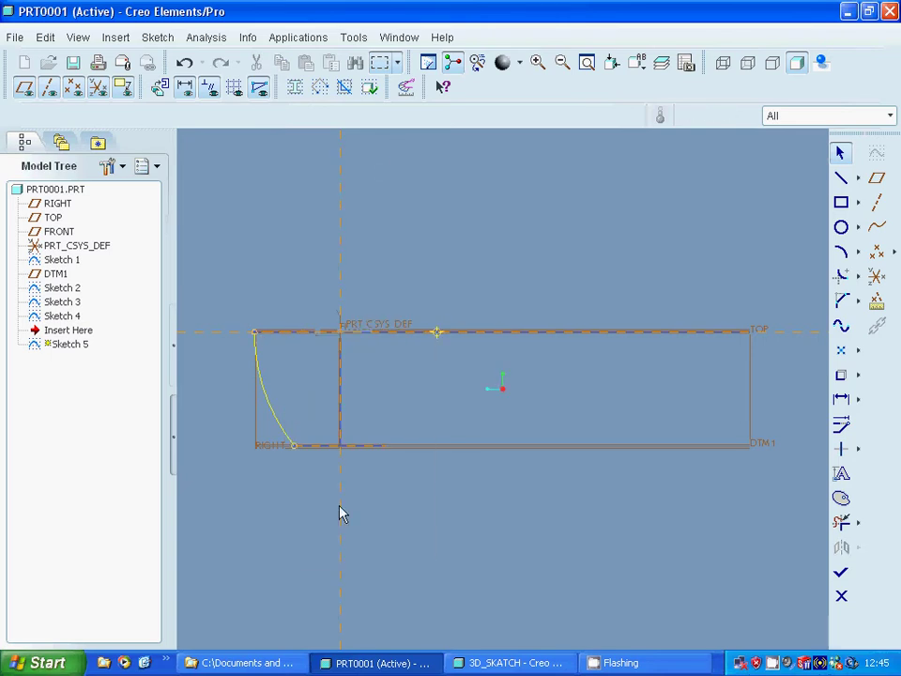
pyautogui.click(841, 575)
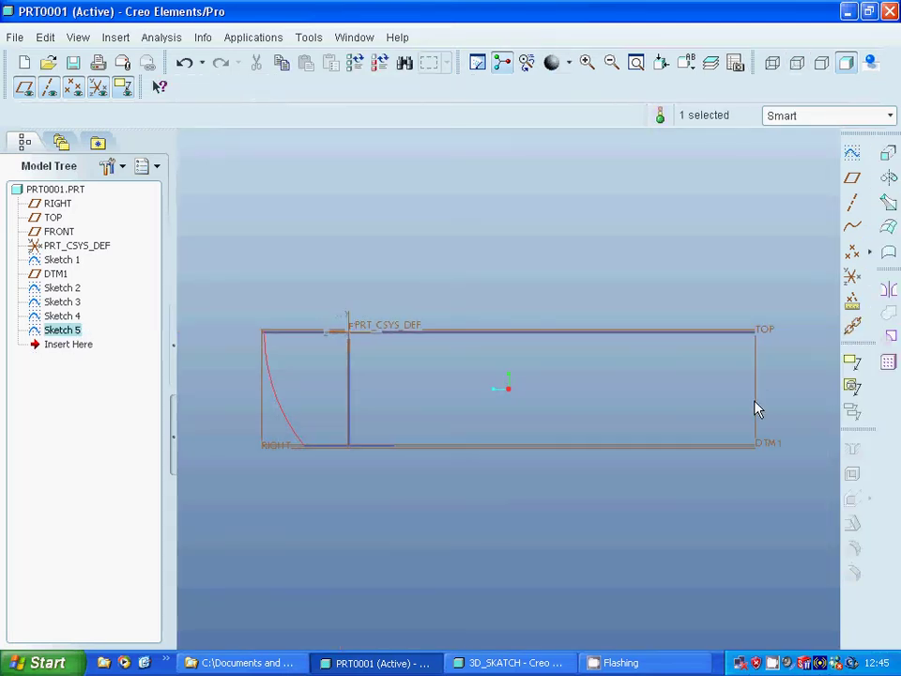
# Start a sketch on the RIGHT plane with TOP as the reference facing Top.
pyautogui.click(759, 409)
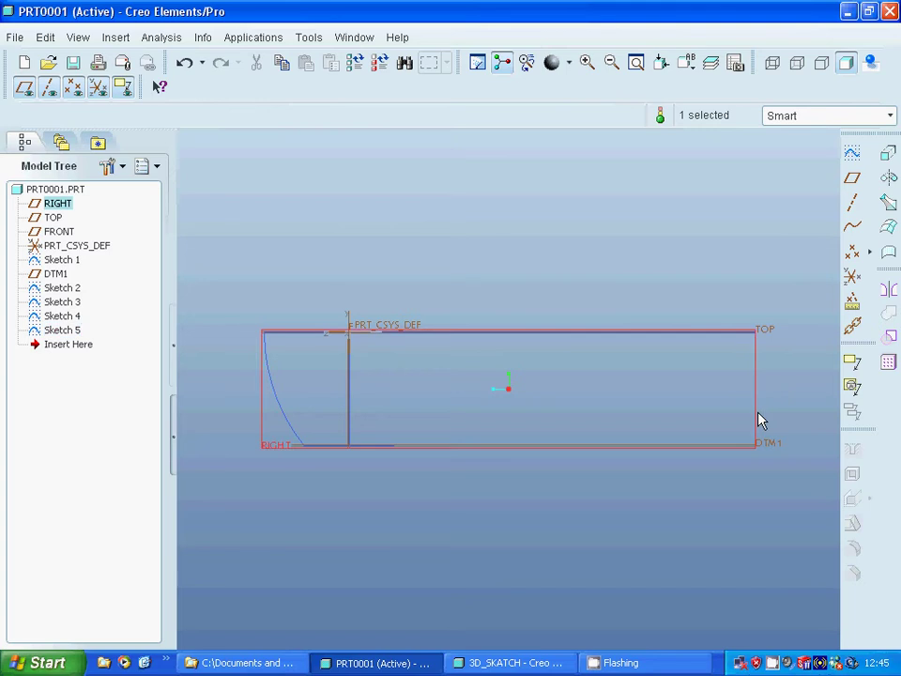
pyautogui.click(852, 156)
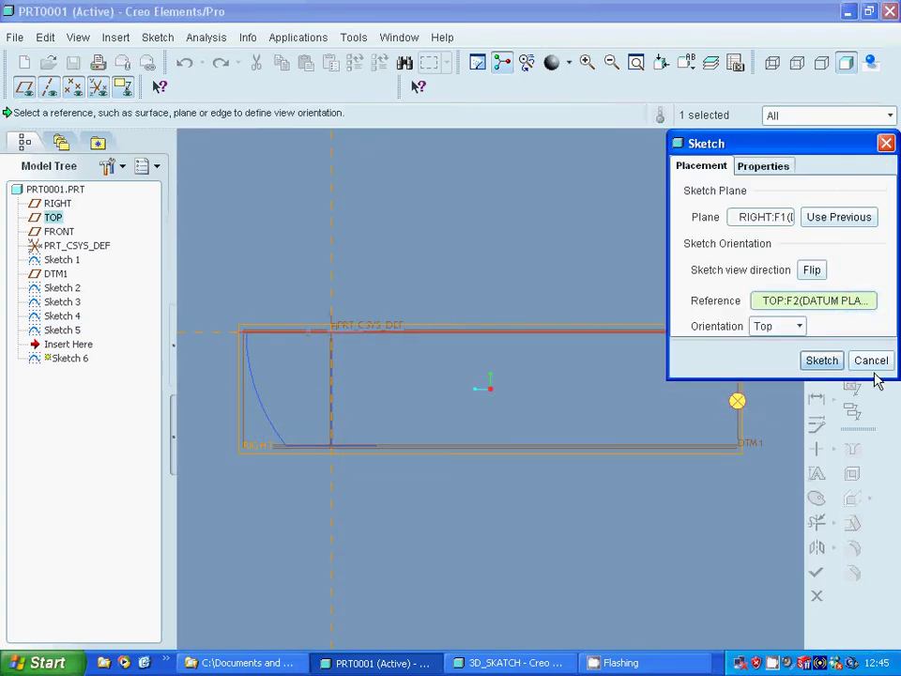
pyautogui.click(832, 362)
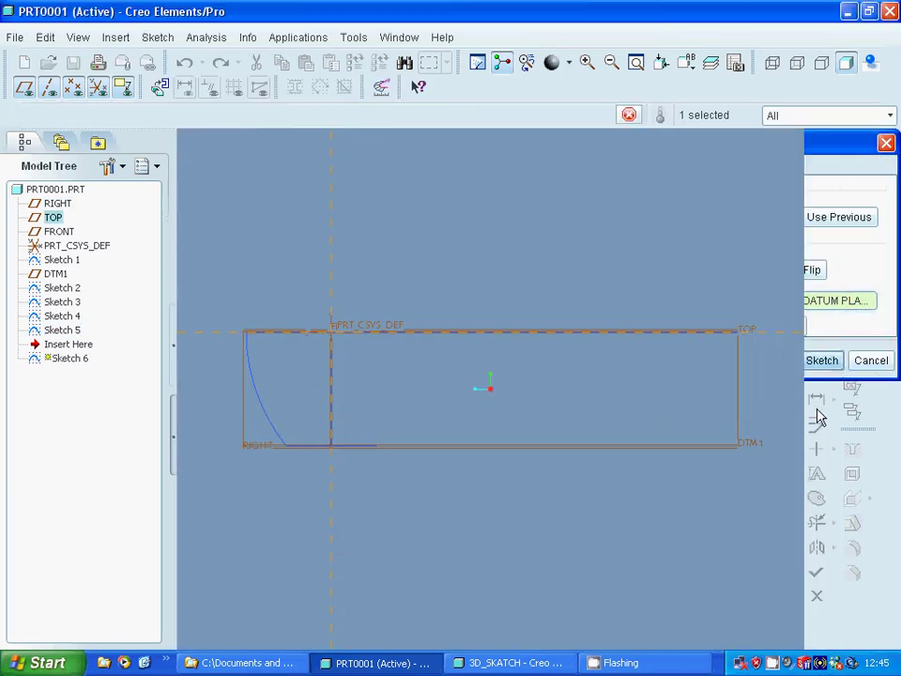
# Project the circle on DTM1 and the straight side of the TOP outline into the sketch as single edges.
pyautogui.click(842, 377)
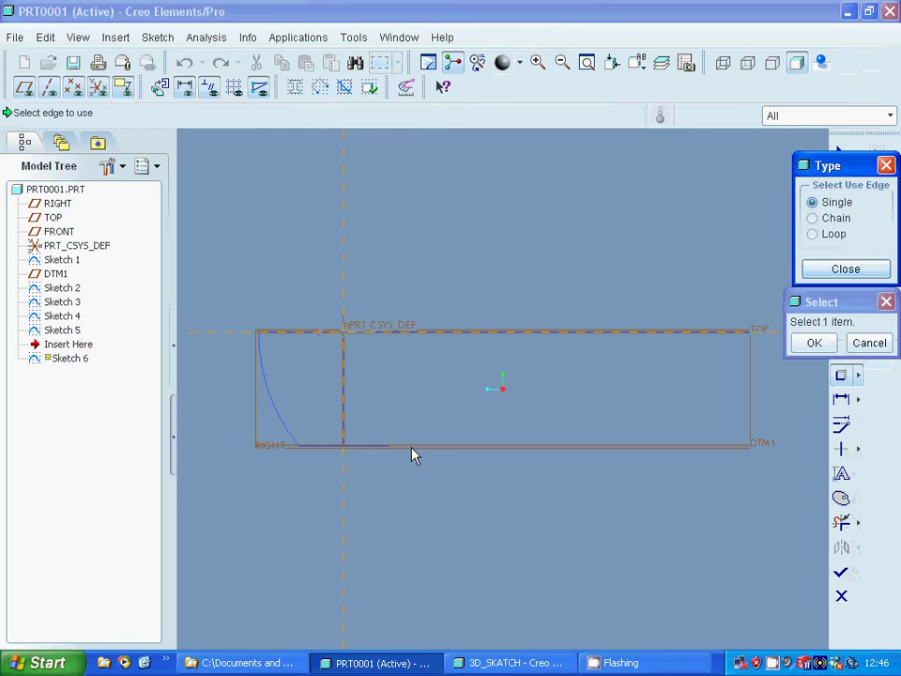
pyautogui.click(357, 446)
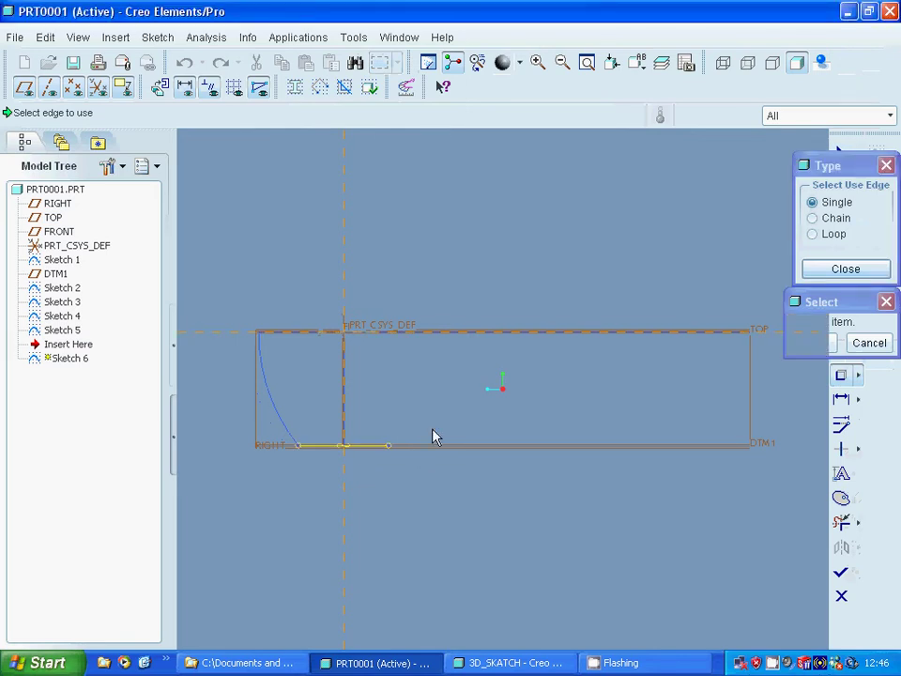
pyautogui.click(562, 340)
pyautogui.click(817, 343)
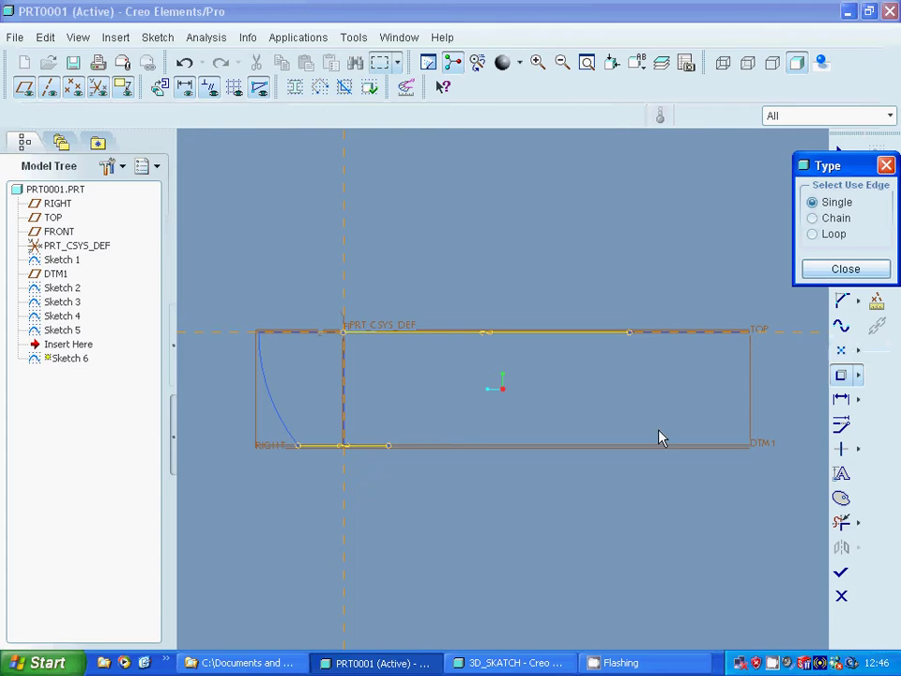
pyautogui.click(859, 268)
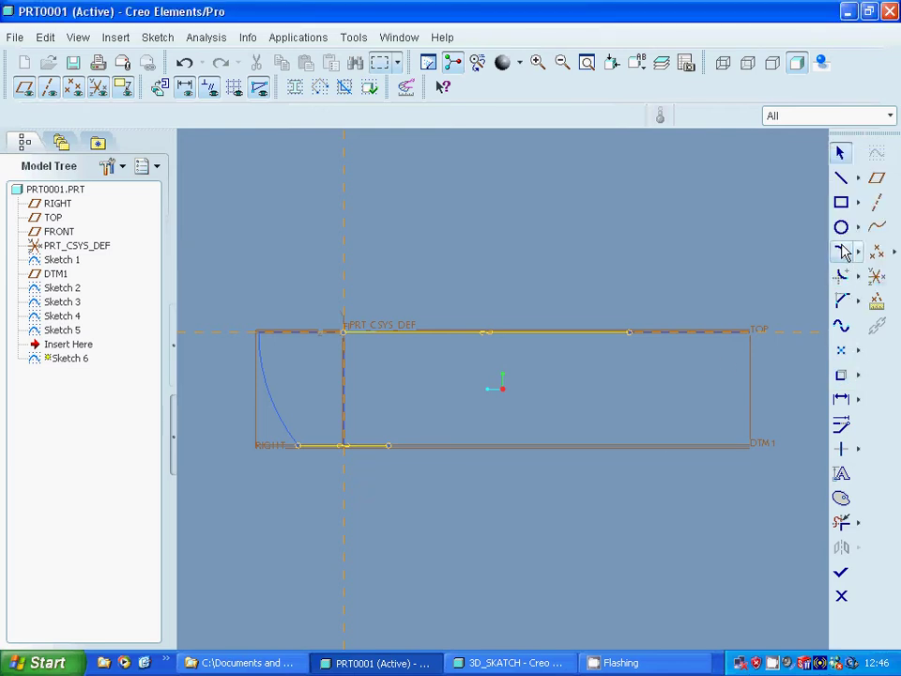
# Draw an arc tangent to the projected circle edge, from its far end to the far end of the projected TOP edge, and finish the sketch.
pyautogui.click(842, 252)
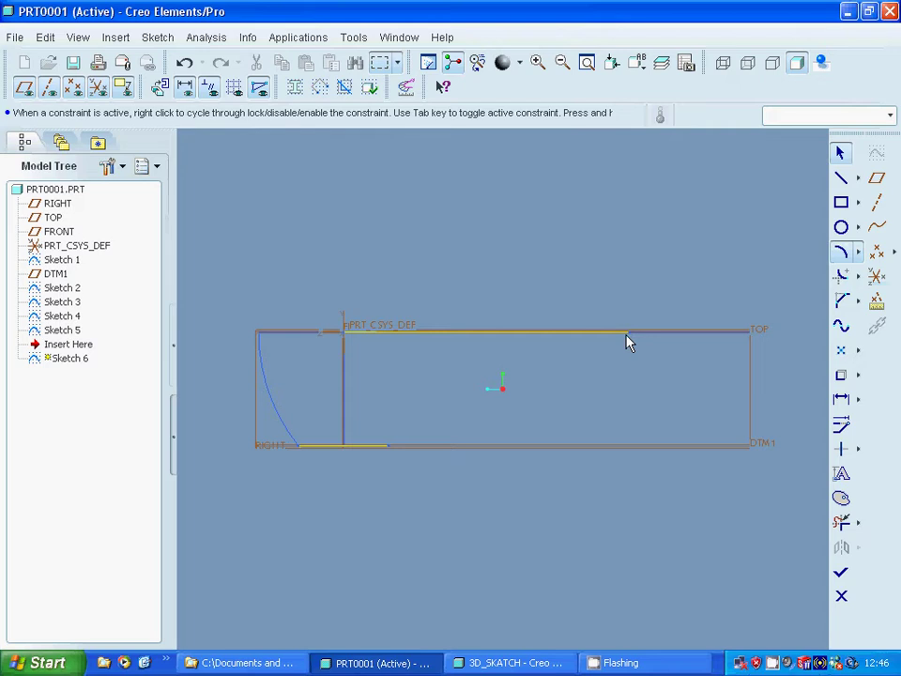
pyautogui.click(389, 445)
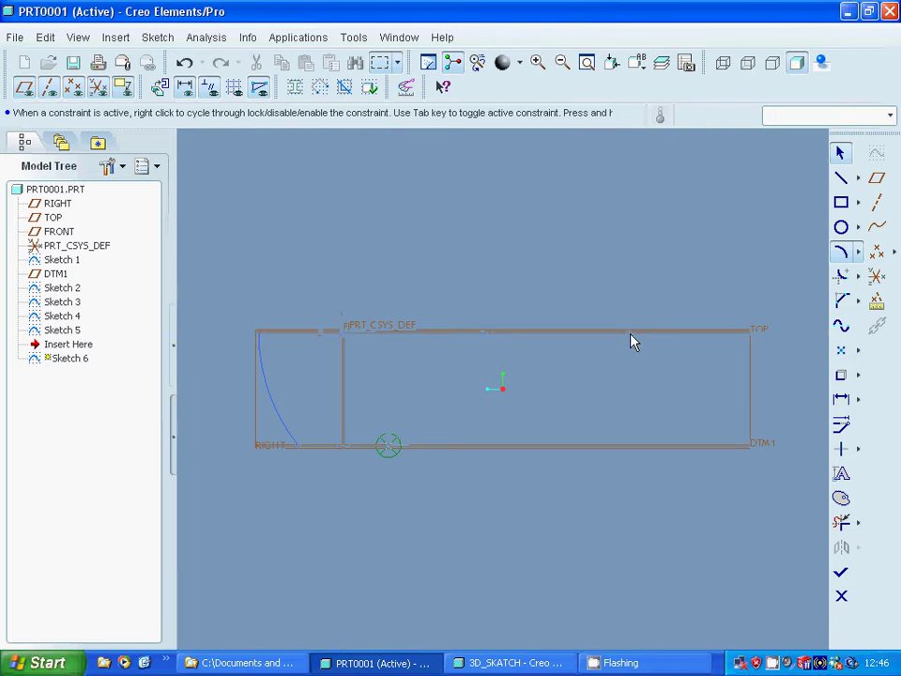
pyautogui.click(631, 340)
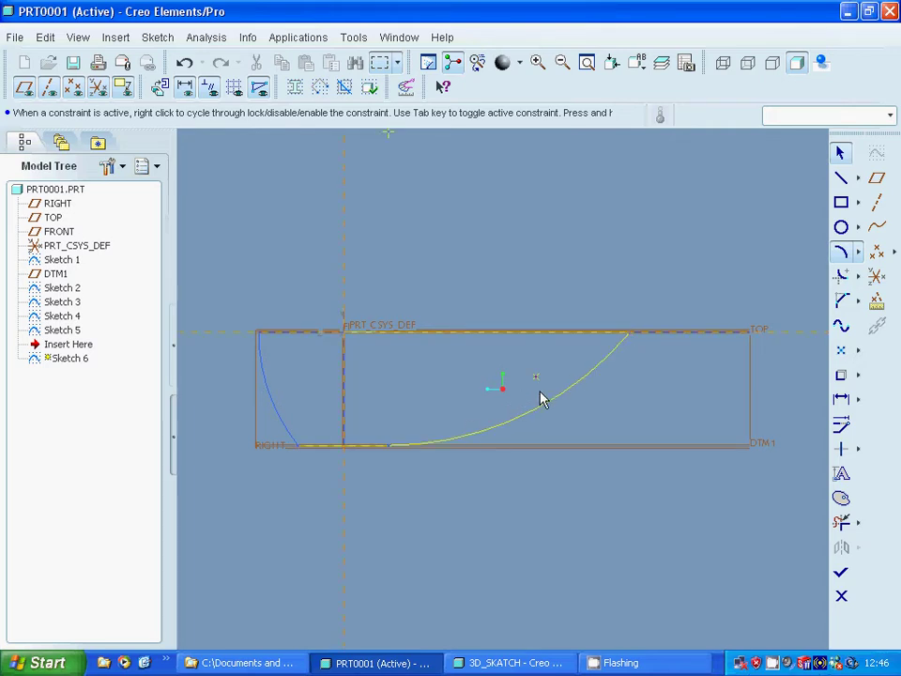
pyautogui.click(841, 252)
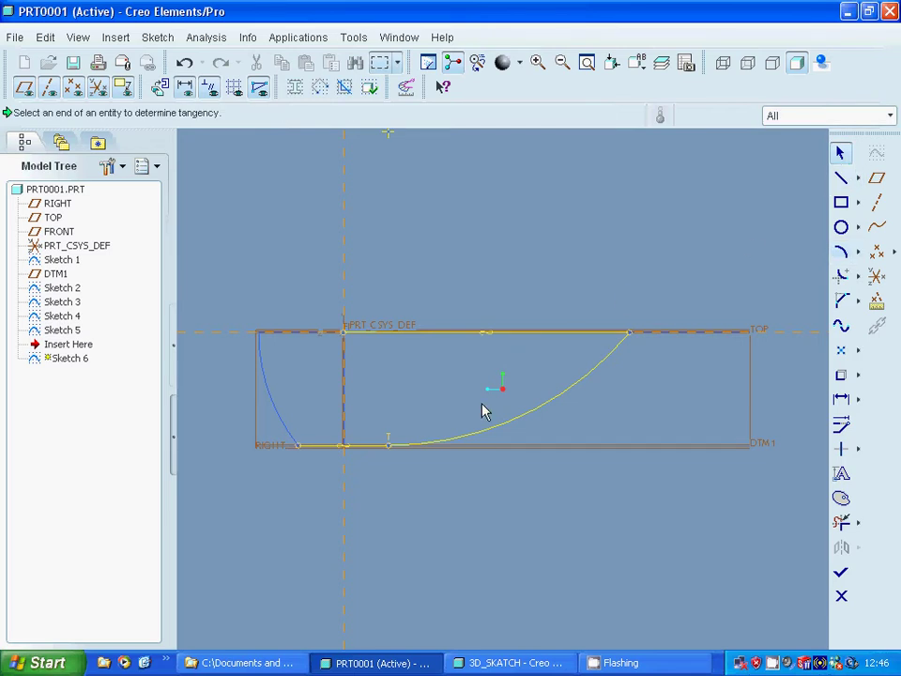
pyautogui.click(840, 574)
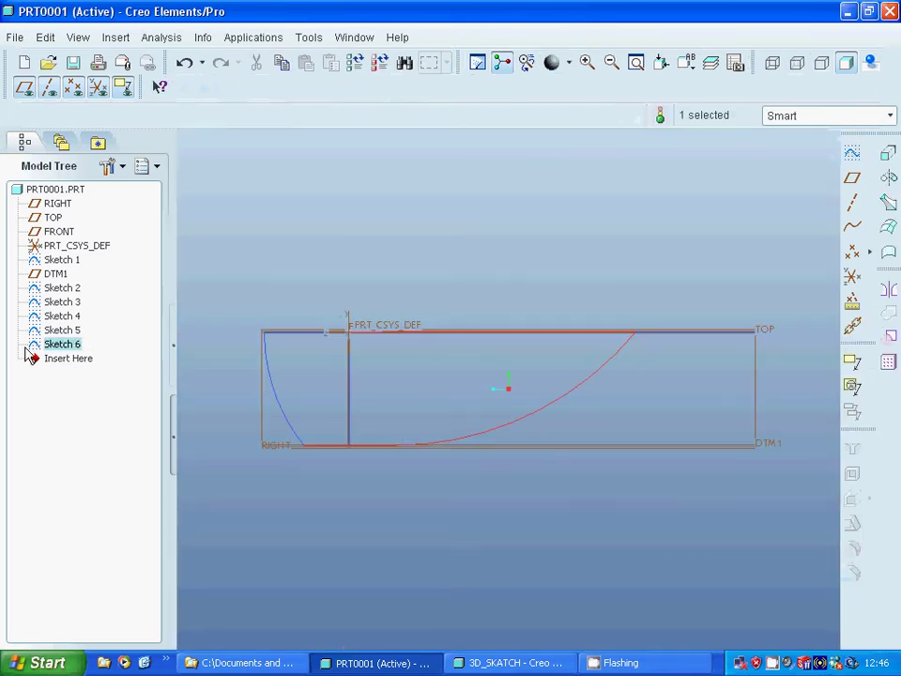
# Redefine Sketch 6 by deleting the projected TOP edge and circle edge, keeping only the tangent arc, and finish the sketch.
pyautogui.rightClick(58, 344)
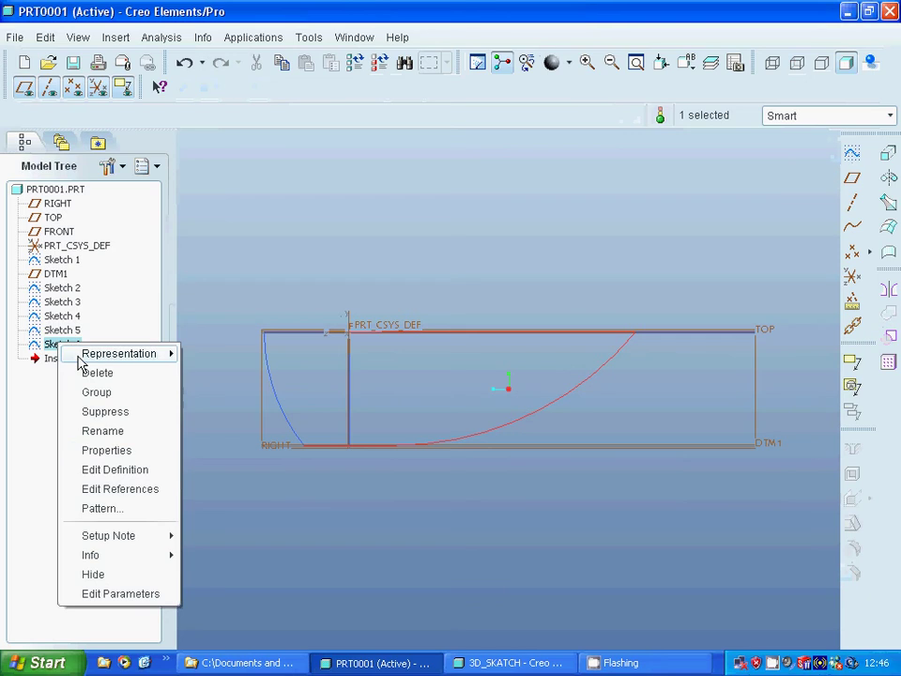
pyautogui.click(107, 471)
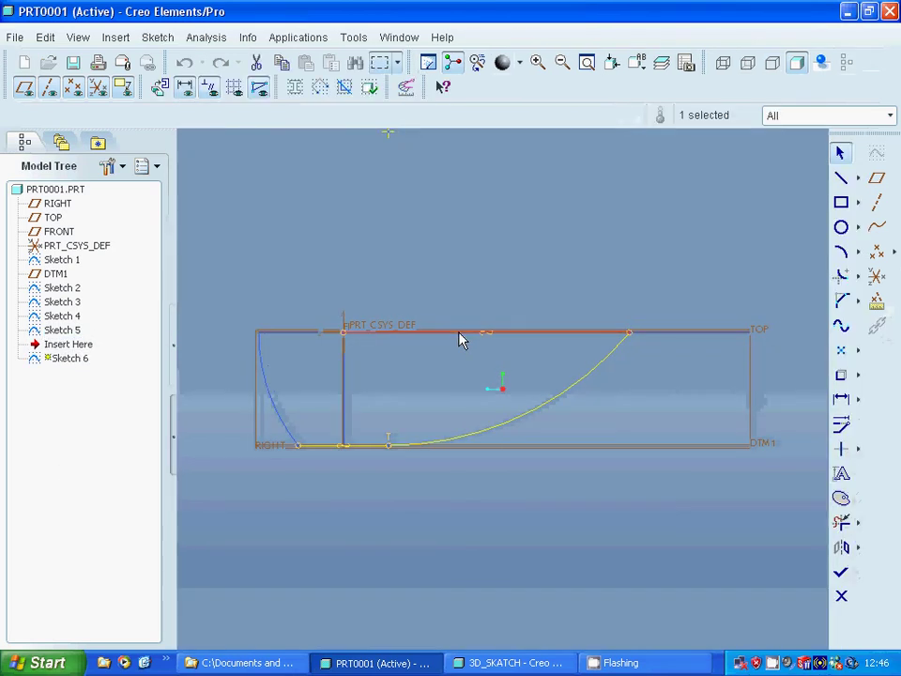
pyautogui.rightClick(461, 338)
pyautogui.click(483, 401)
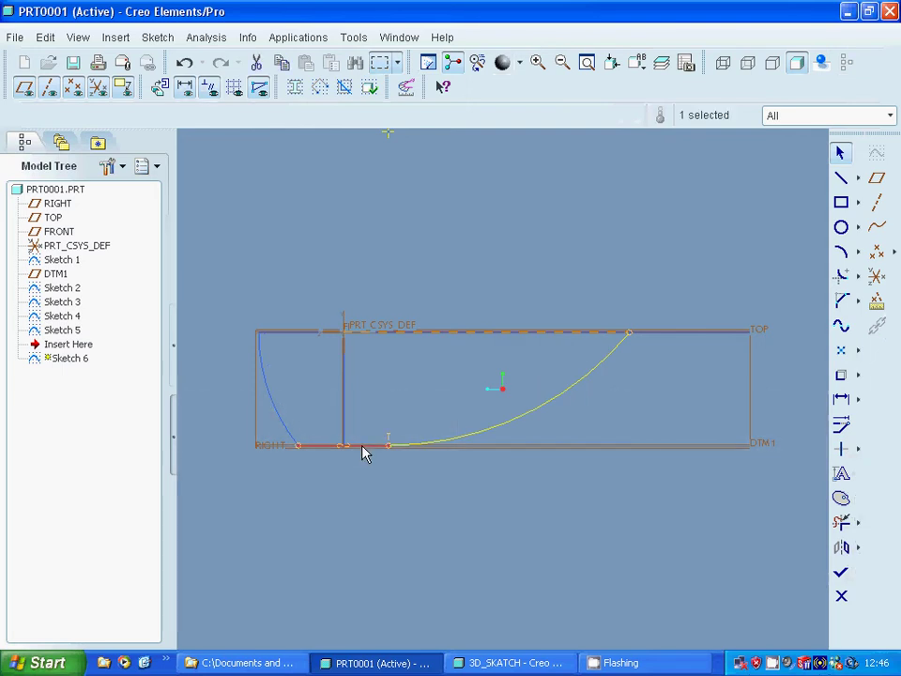
pyautogui.rightClick(365, 453)
pyautogui.click(402, 292)
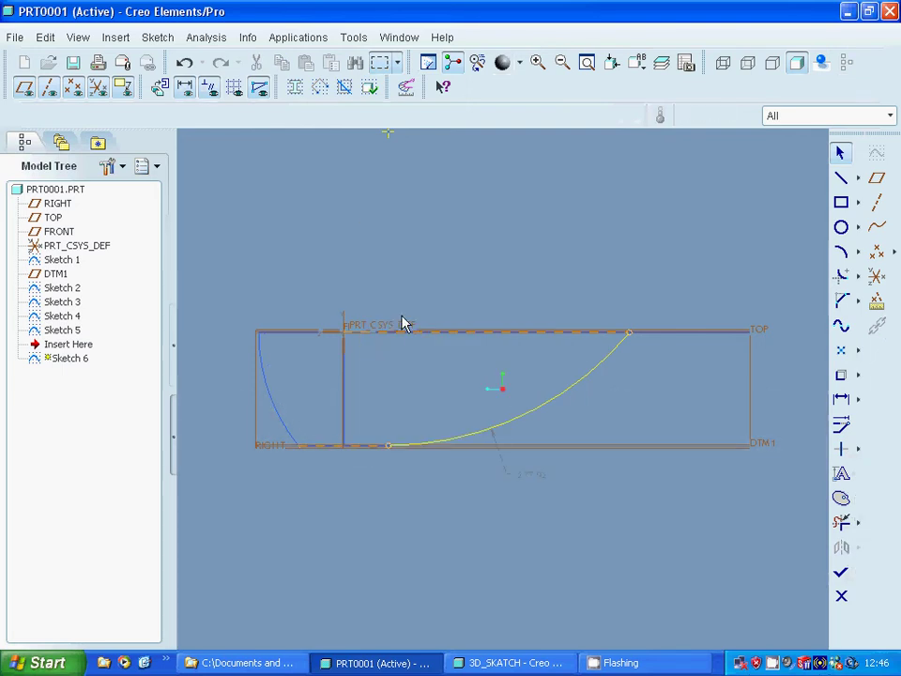
pyautogui.click(841, 571)
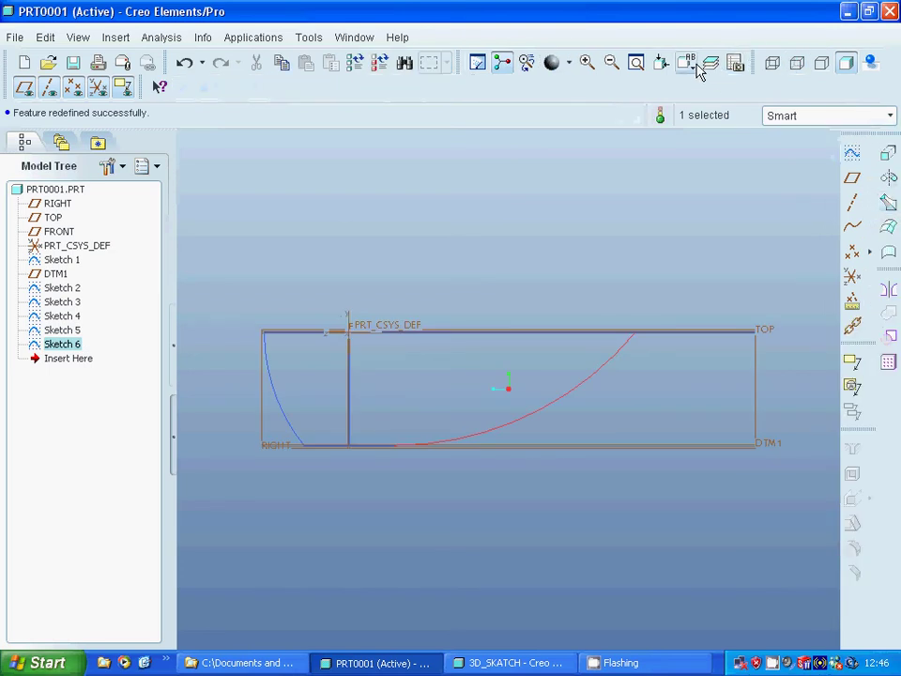
# Reopen Sketch 6 and project the large rounded end of the TOP outline into it as a single edge.
pyautogui.rightClick(699, 72)
pyautogui.click(624, 127)
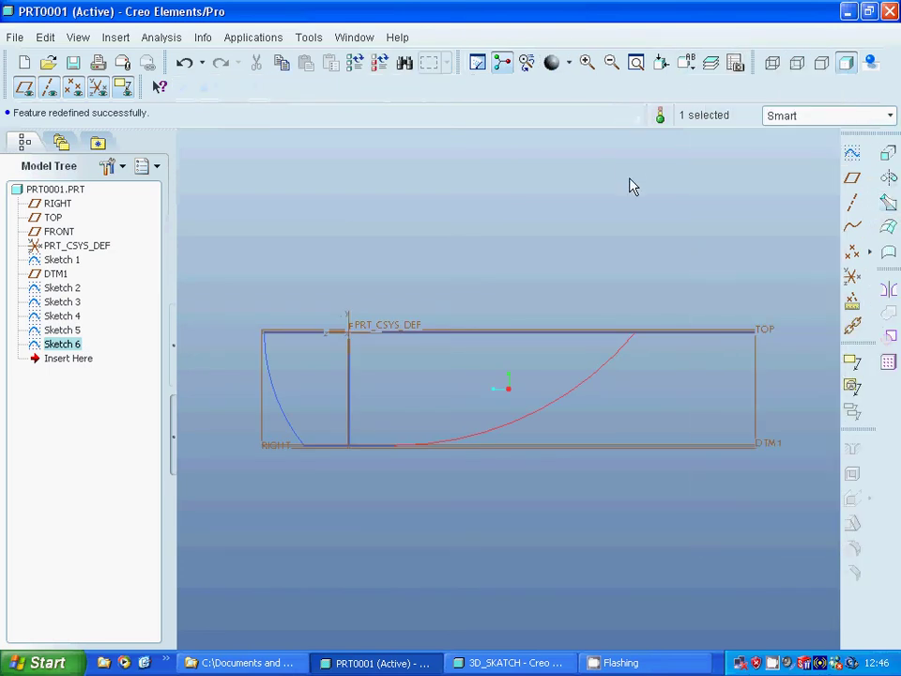
pyautogui.click(690, 65)
pyautogui.click(700, 90)
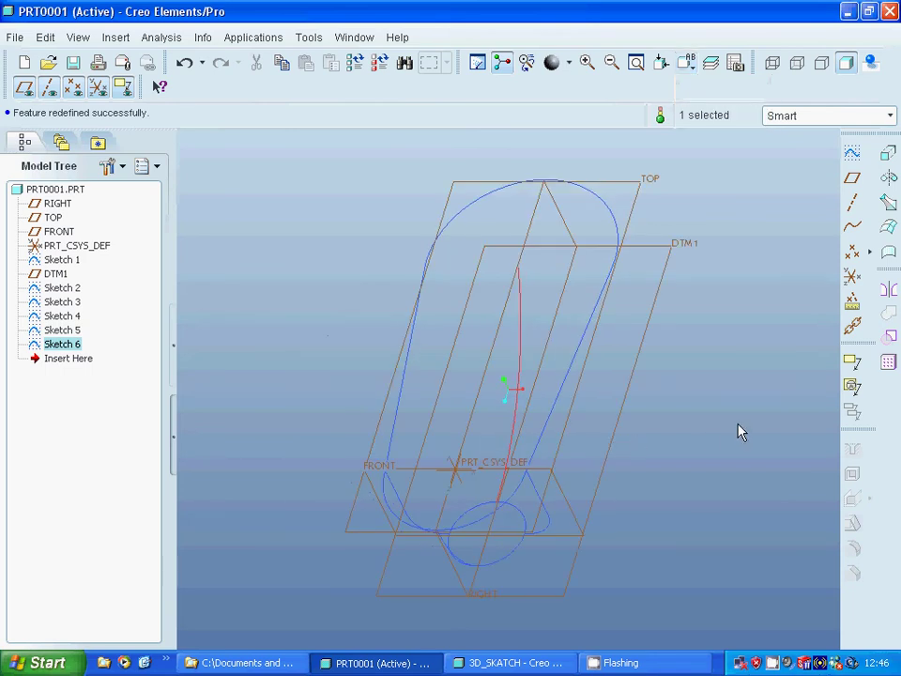
pyautogui.moveTo(739, 431); pyautogui.dragTo(504, 188, button='middle')
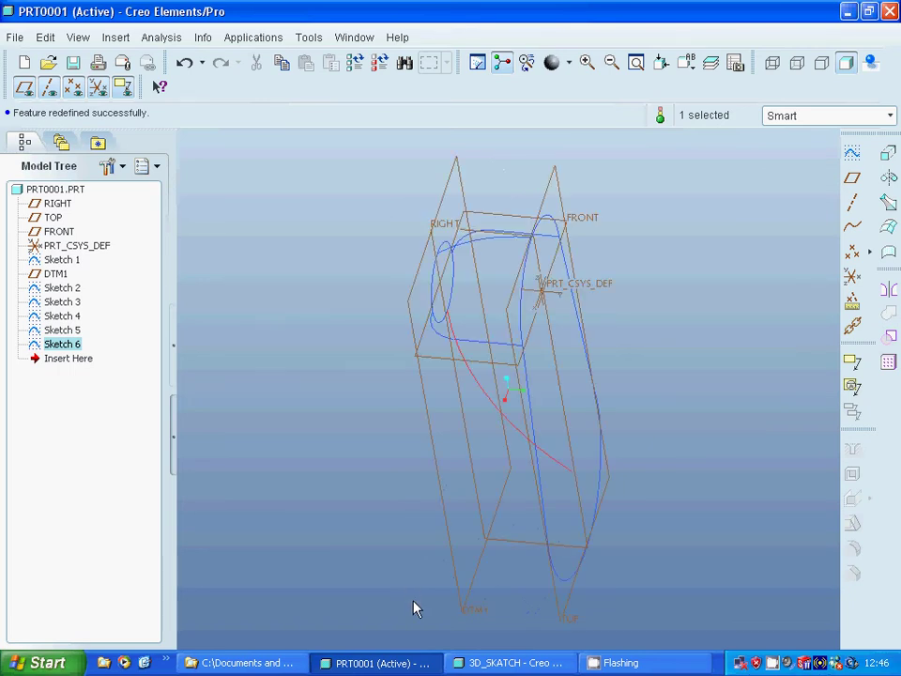
pyautogui.rightClick(62, 346)
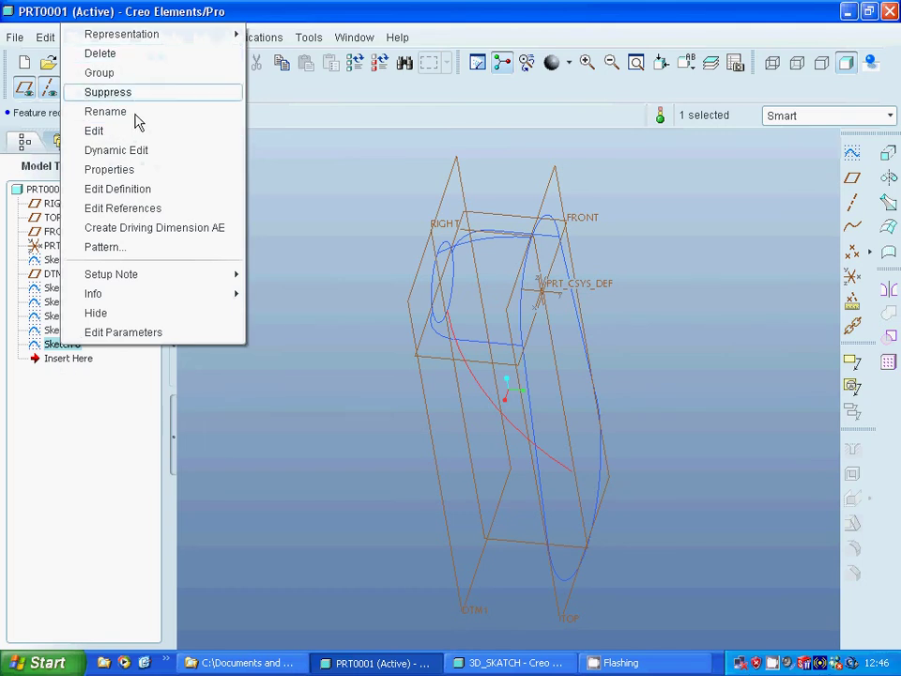
pyautogui.click(137, 190)
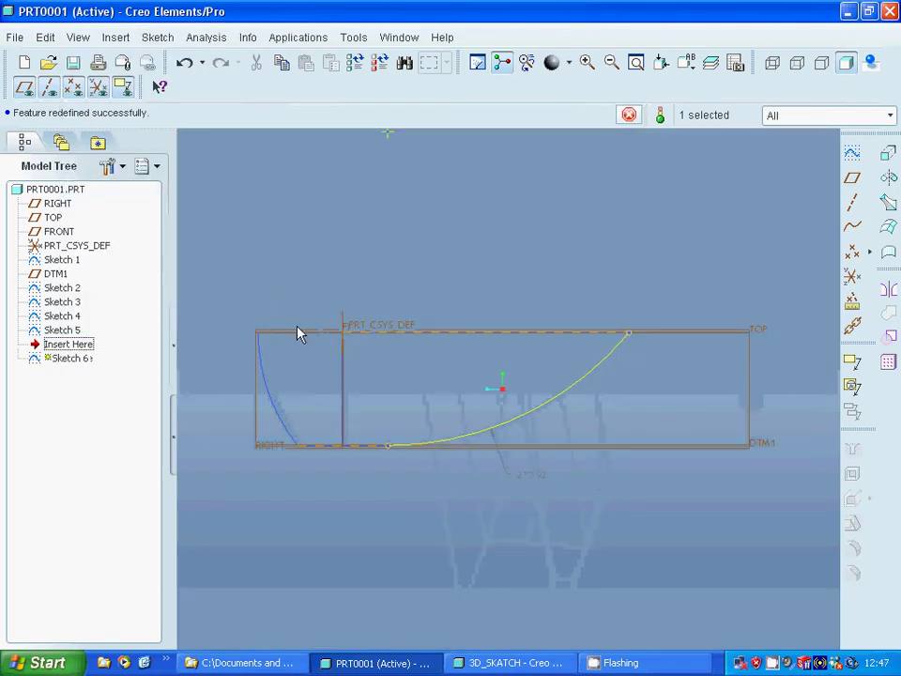
pyautogui.click(554, 406)
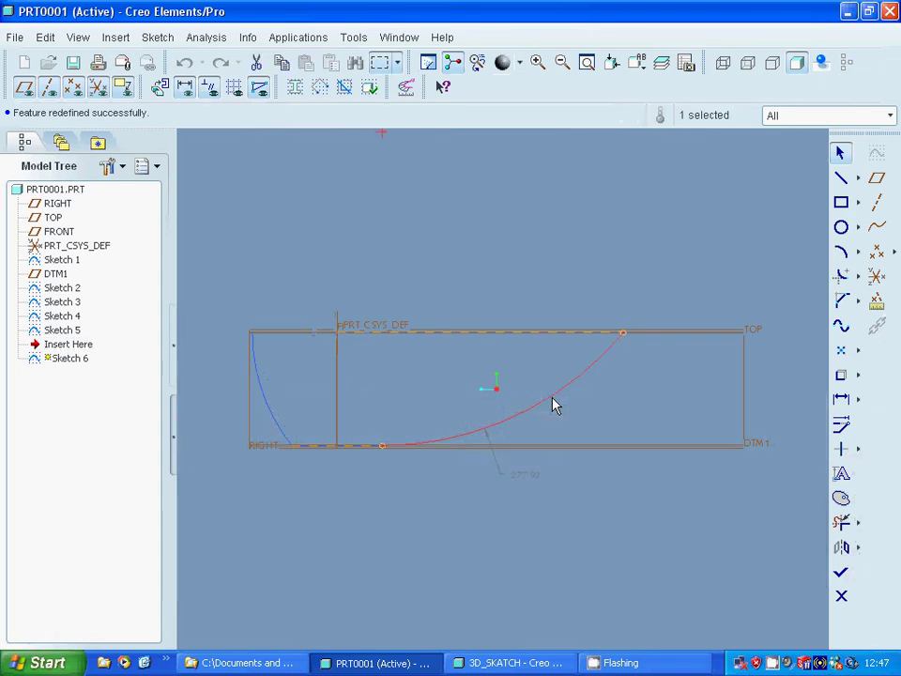
pyautogui.moveTo(554, 406); pyautogui.dragTo(655, 356, button='right')
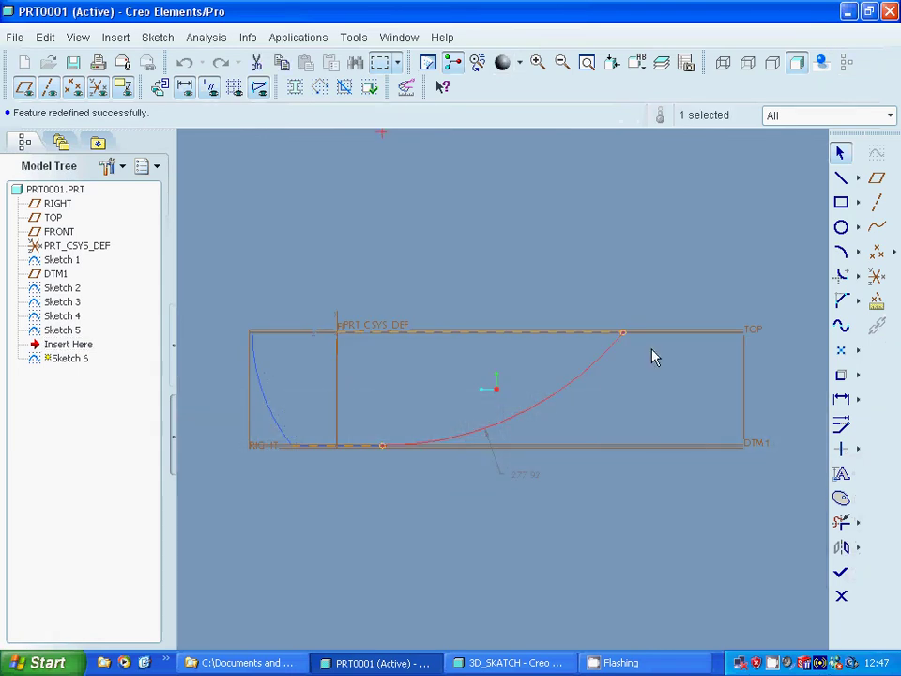
pyautogui.click(841, 375)
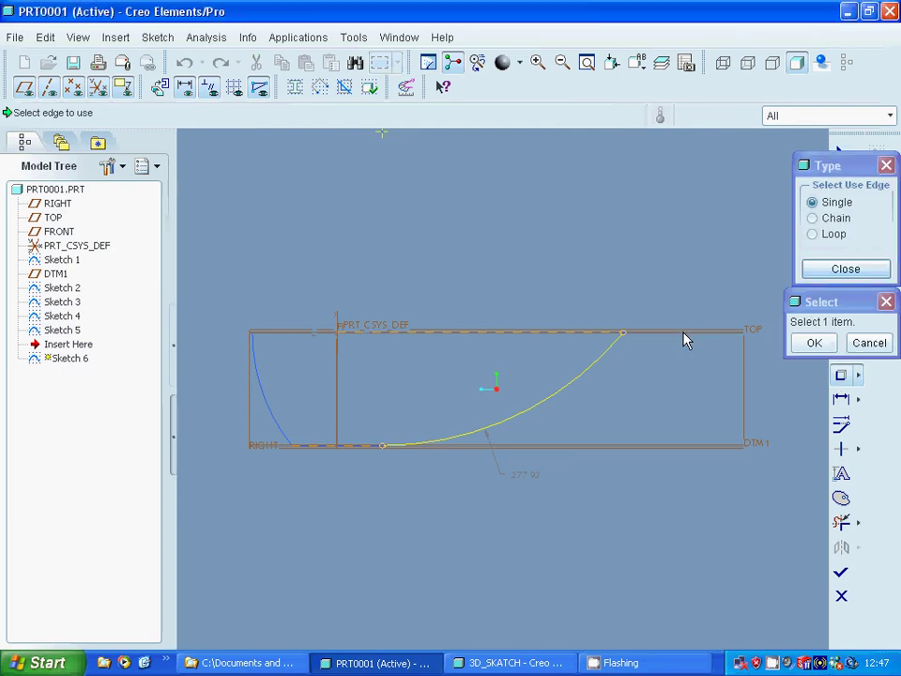
pyautogui.click(682, 335)
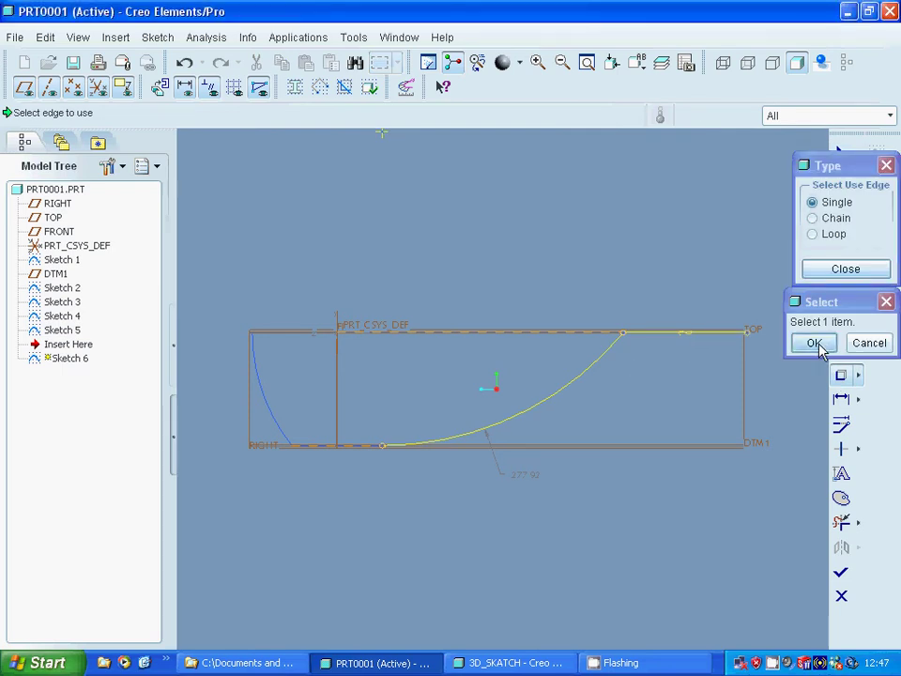
pyautogui.click(838, 271)
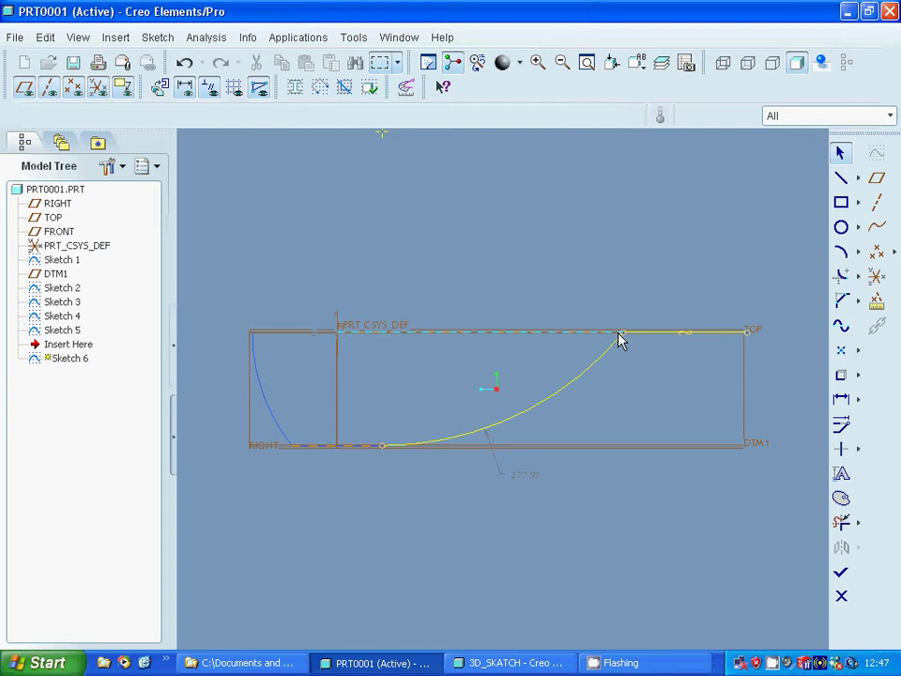
# Try to move the arc's end along the TOP edge, and delete the arc.
pyautogui.moveTo(624, 338); pyautogui.dragTo(639, 348)
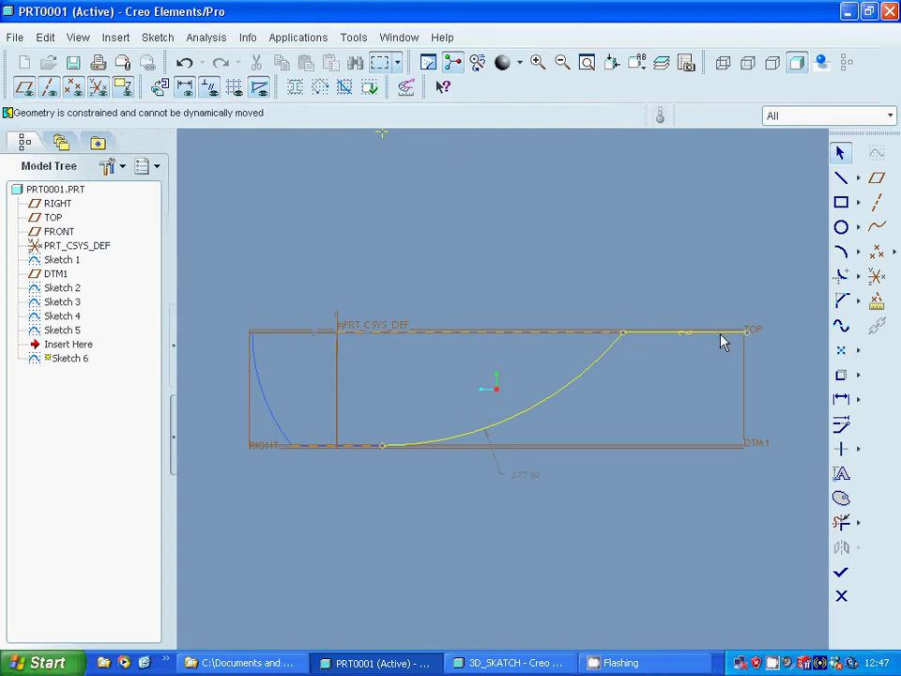
pyautogui.click(593, 367)
pyautogui.rightClick(593, 373)
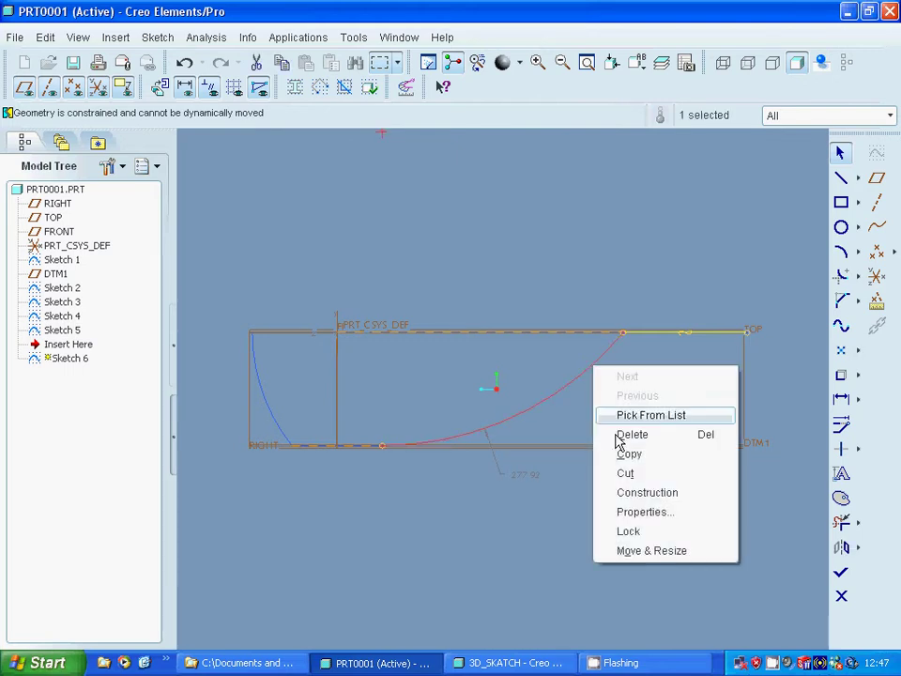
pyautogui.click(622, 435)
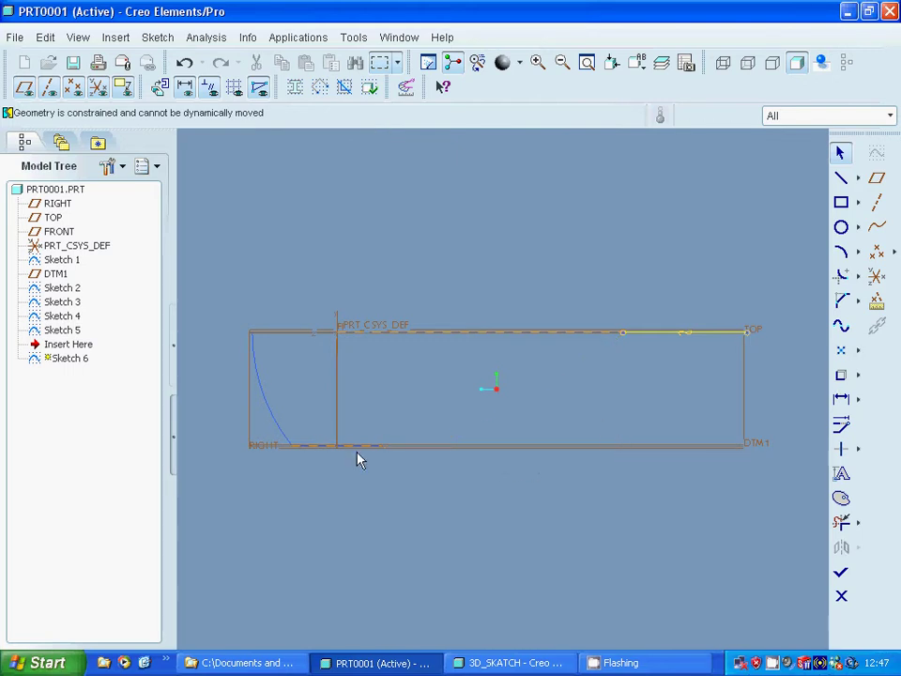
# Project the circle on DTM1 into the sketch as a single edge.
pyautogui.click(841, 374)
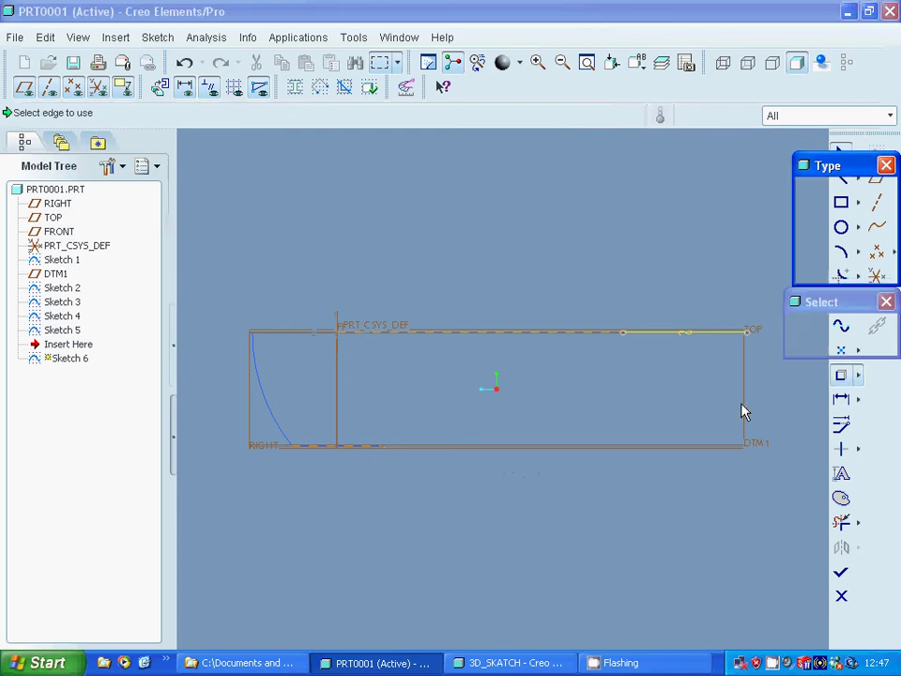
pyautogui.click(366, 448)
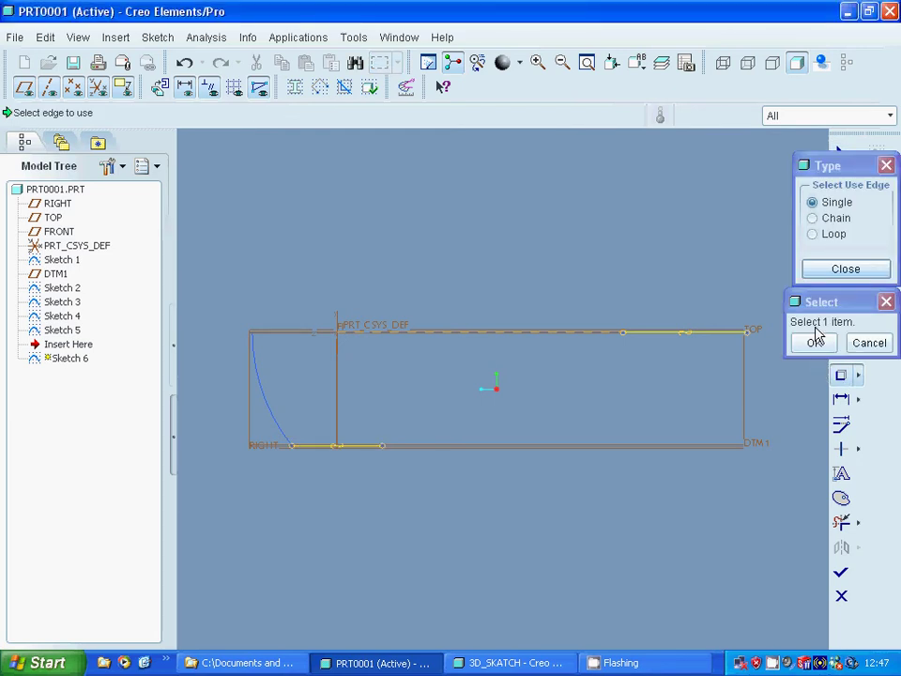
pyautogui.click(814, 343)
pyautogui.click(838, 271)
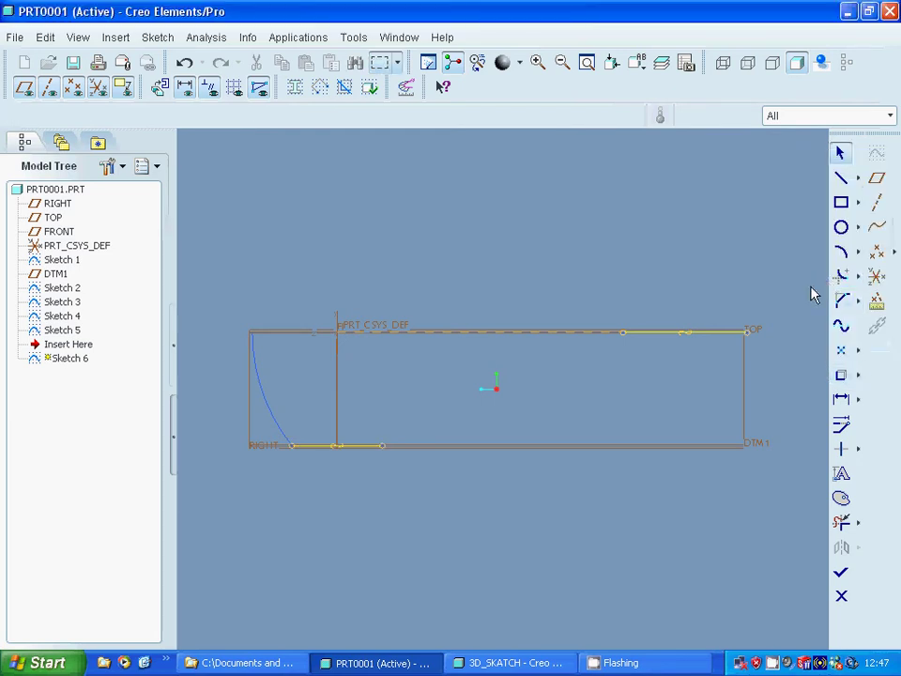
# Draw an arc tangent to the projected circle edge, ending at the outer end of the projected TOP edge.
pyautogui.click(842, 253)
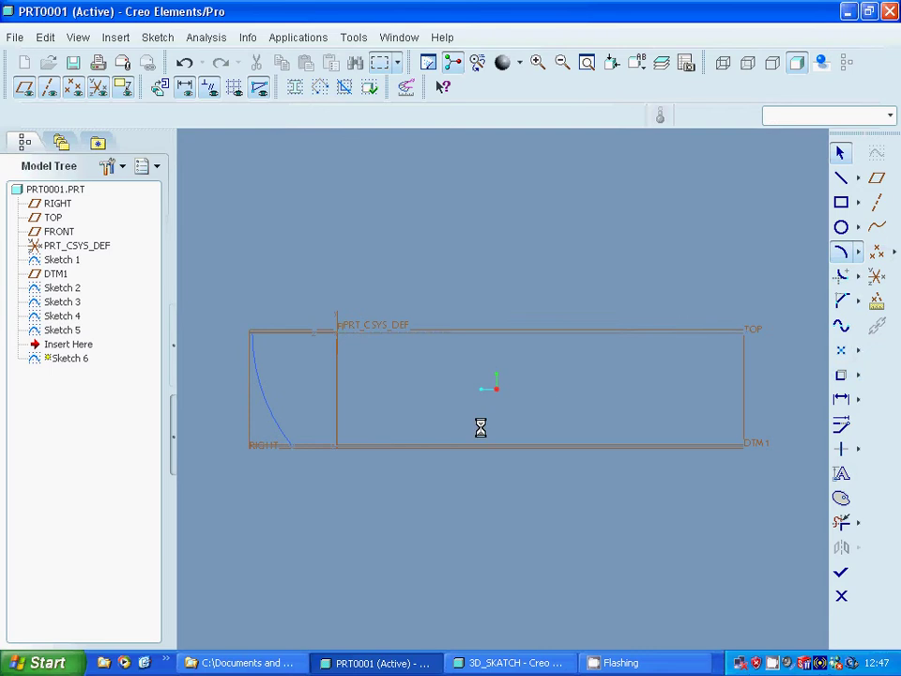
pyautogui.click(383, 445)
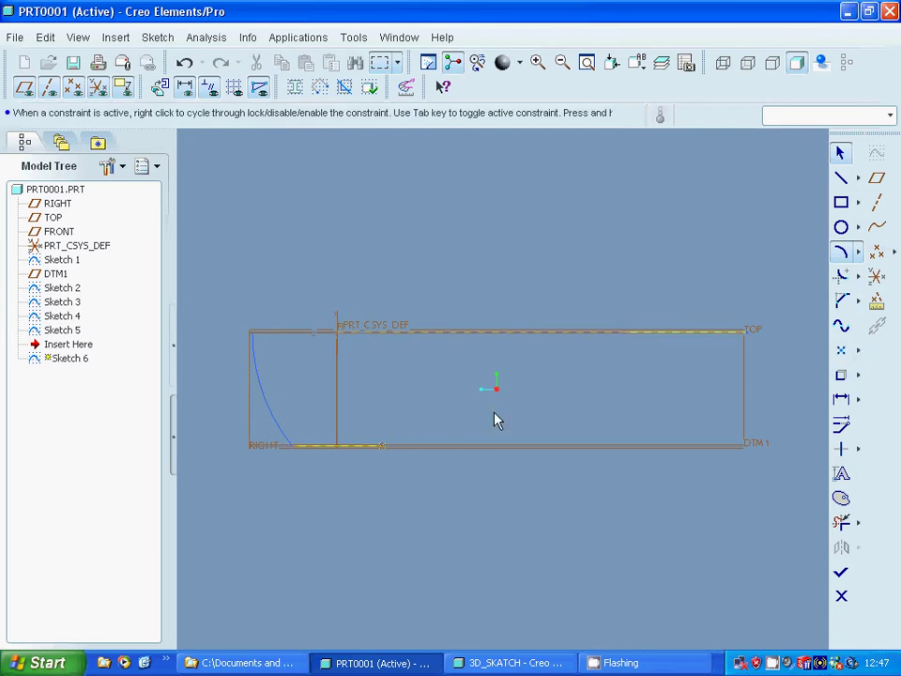
pyautogui.click(750, 335)
pyautogui.click(401, 448)
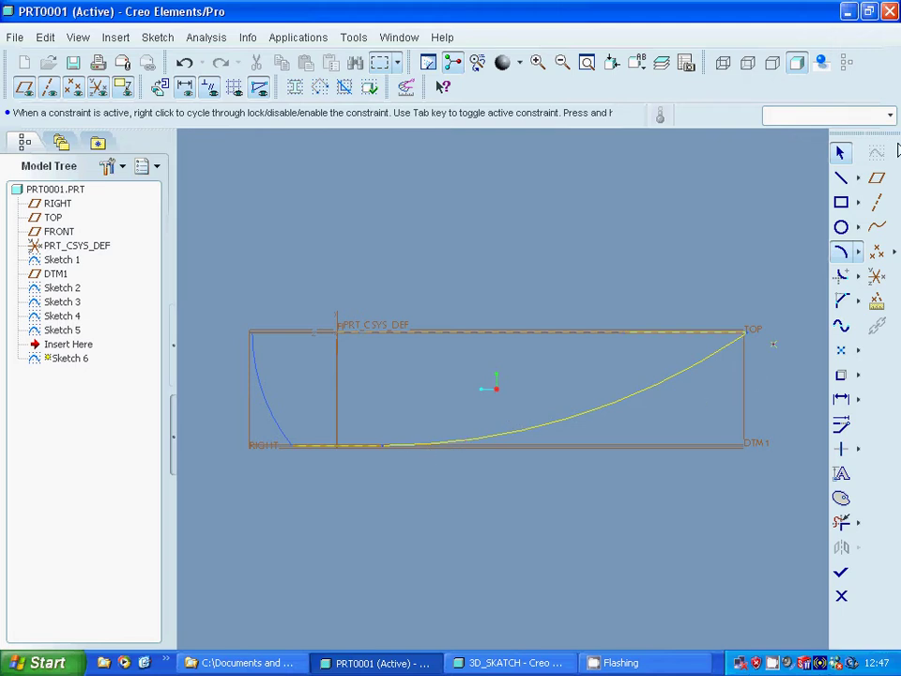
pyautogui.click(842, 156)
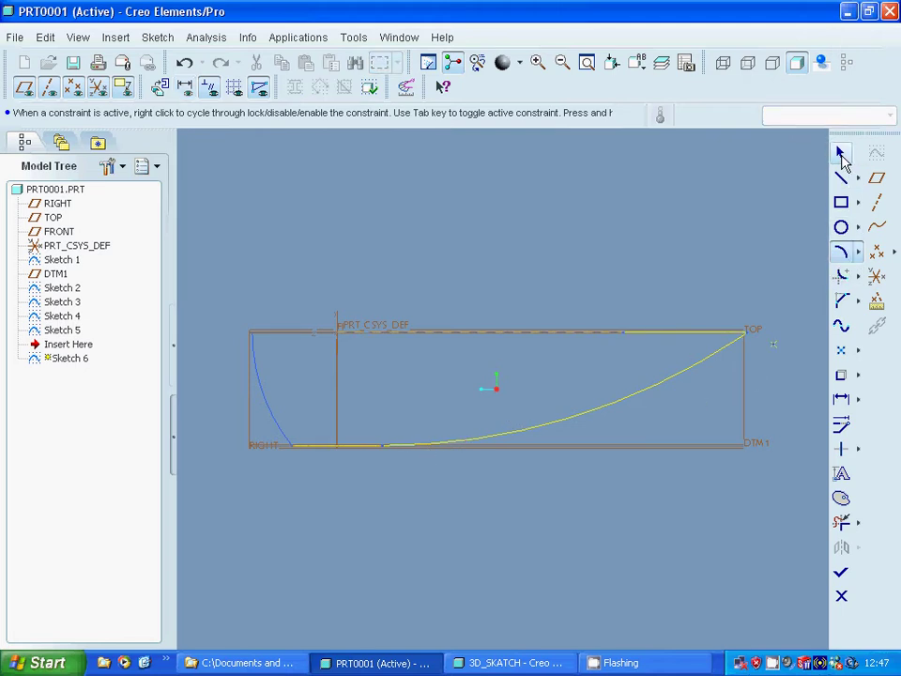
# Delete the projected TOP edge from the sketch and undo that deletion.
pyautogui.click(695, 336)
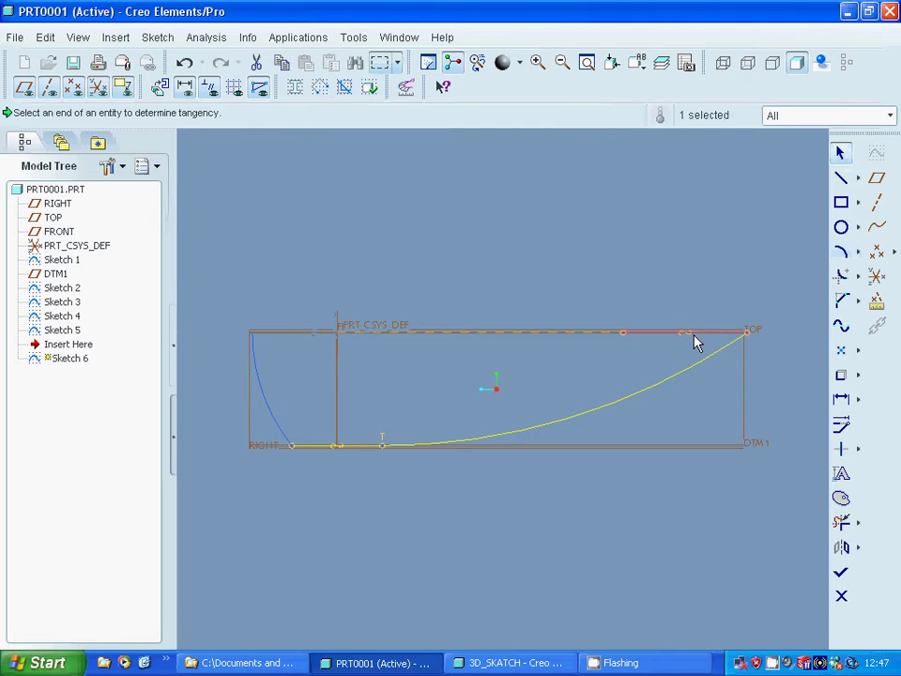
pyautogui.rightClick(695, 336)
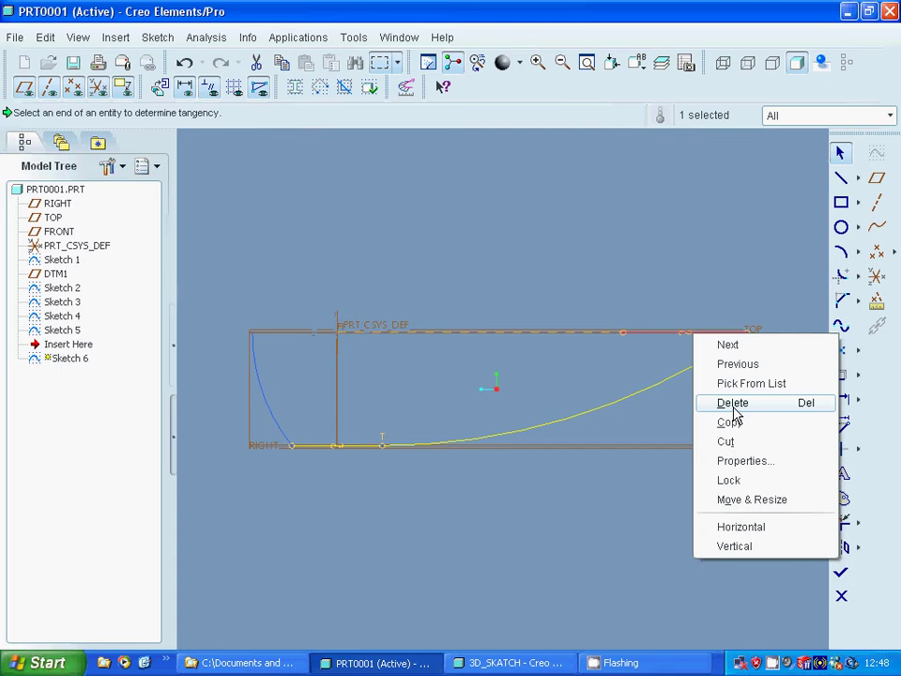
pyautogui.click(641, 498)
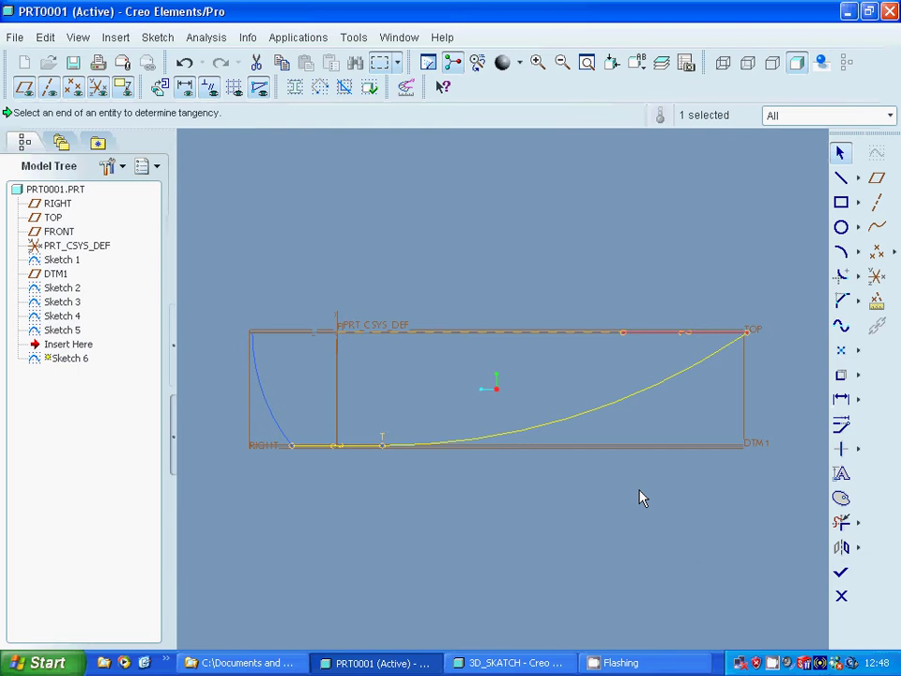
pyautogui.rightClick(677, 373)
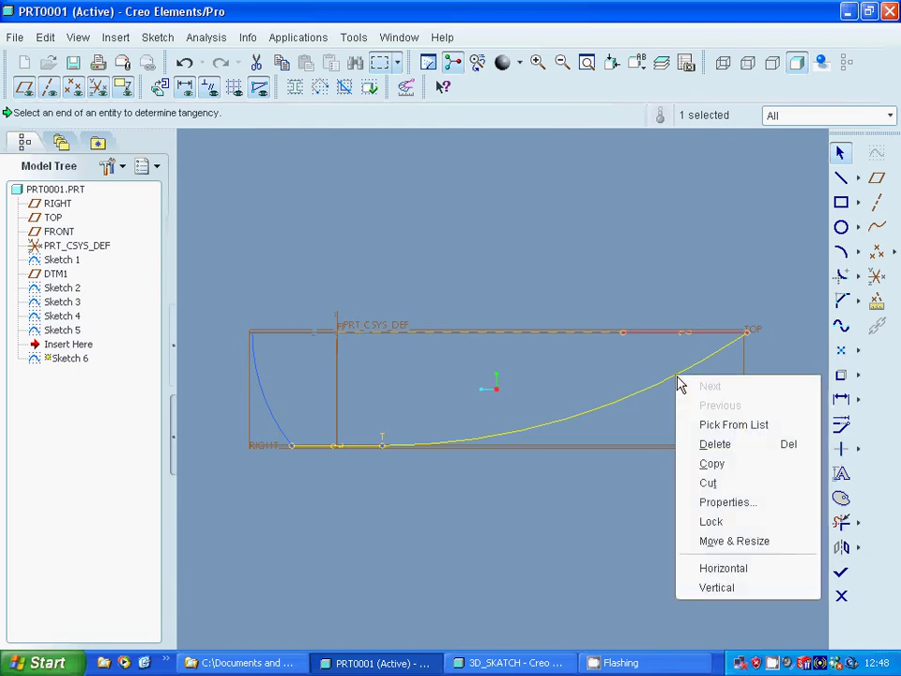
pyautogui.click(716, 445)
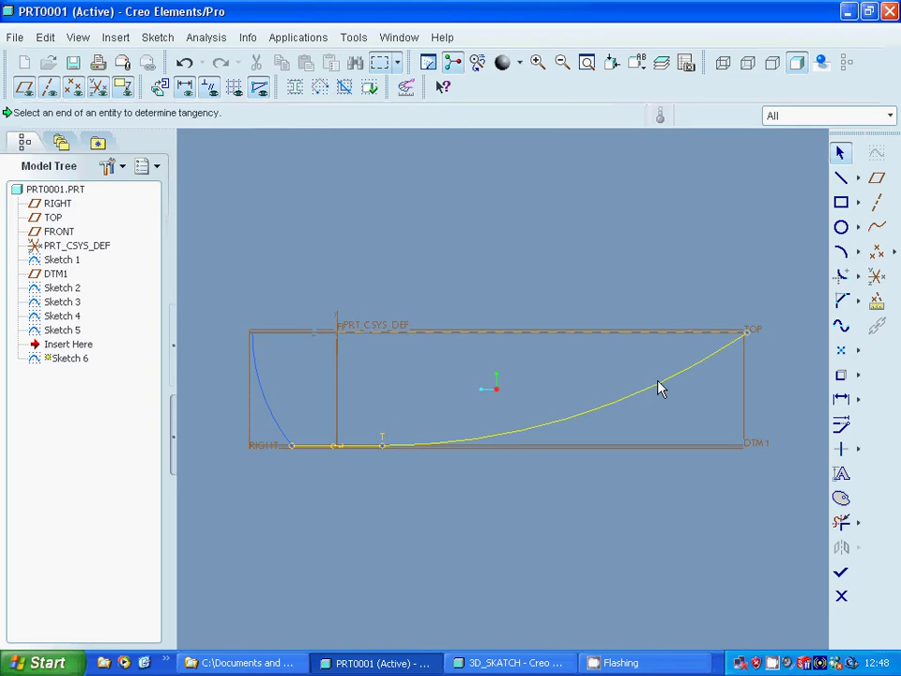
pyautogui.hotkey('ctrl', 'z')
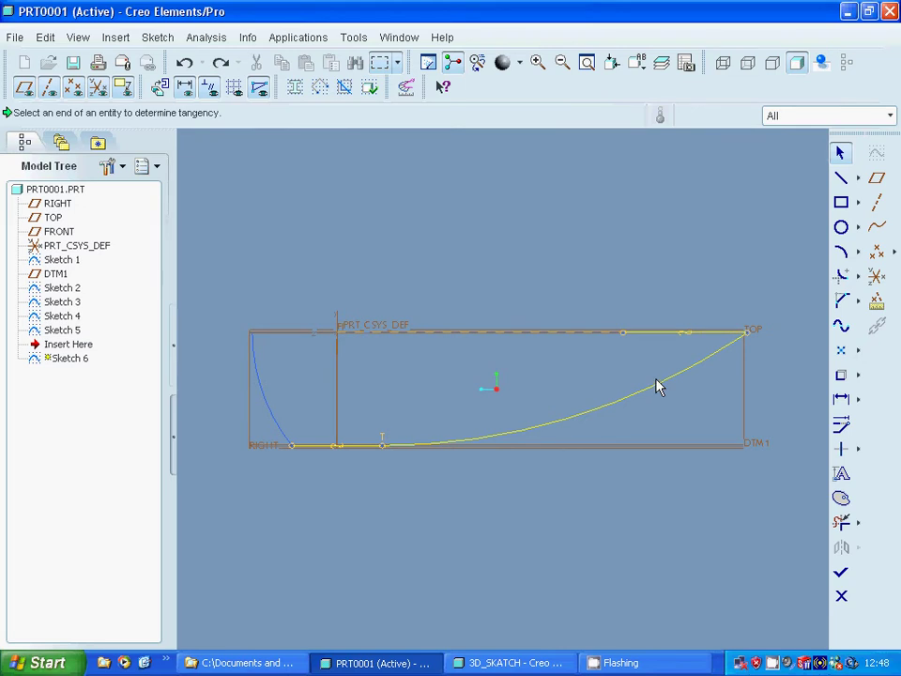
# Delete the long arc running between the projected circle edge and the projected TOP edge.
pyautogui.click(657, 394)
pyautogui.rightClick(656, 392)
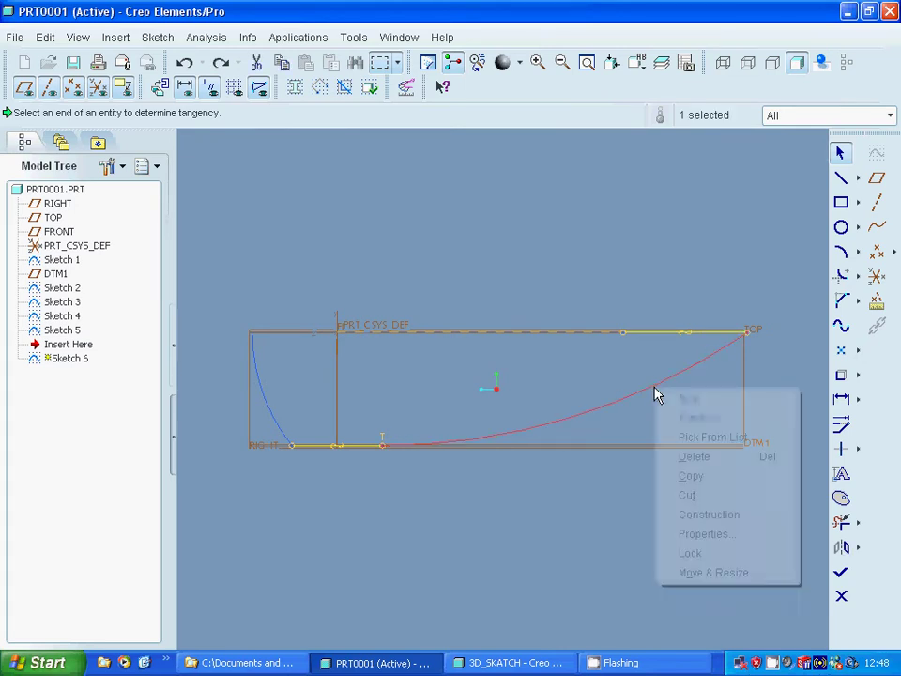
pyautogui.click(690, 456)
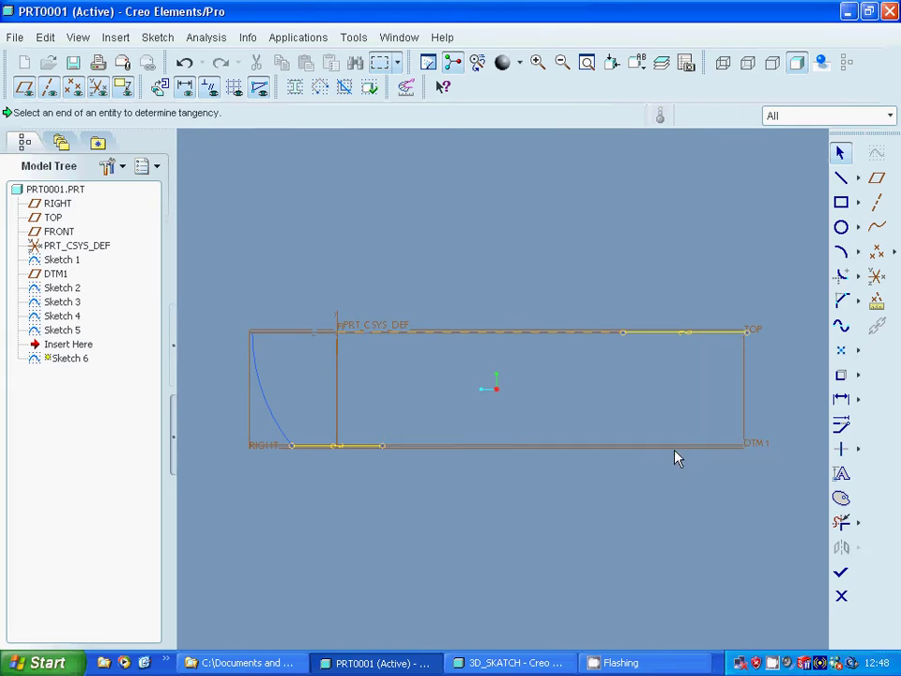
# Draw a vertical line down from the outer end of the projected TOP edge and set its length to 40.
pyautogui.click(841, 178)
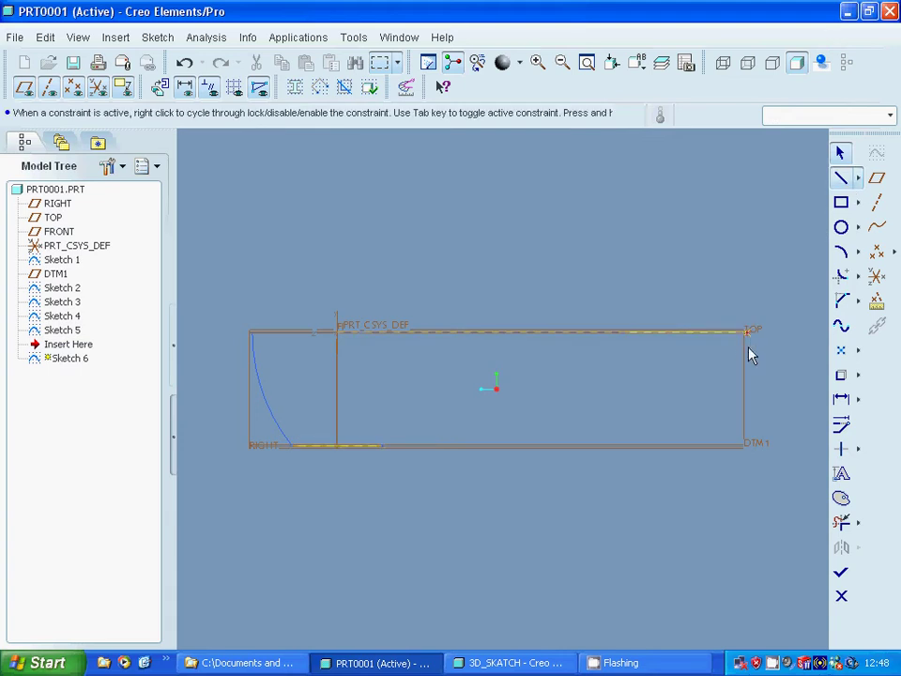
pyautogui.click(748, 386)
pyautogui.click(840, 151)
pyautogui.click(749, 357)
pyautogui.doubleClick(761, 350)
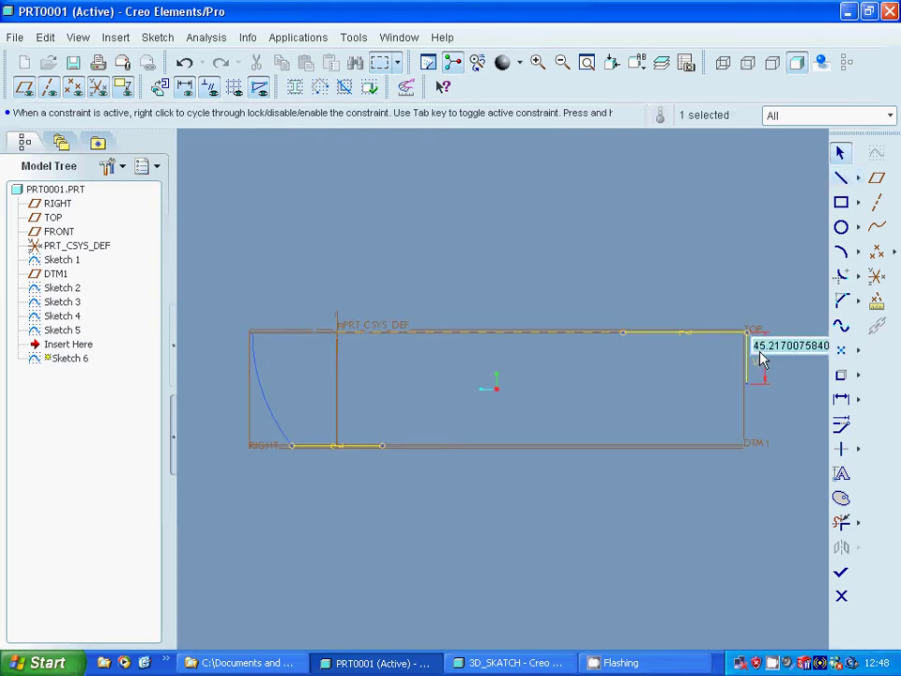
pyautogui.write('40')
pyautogui.press('Return')
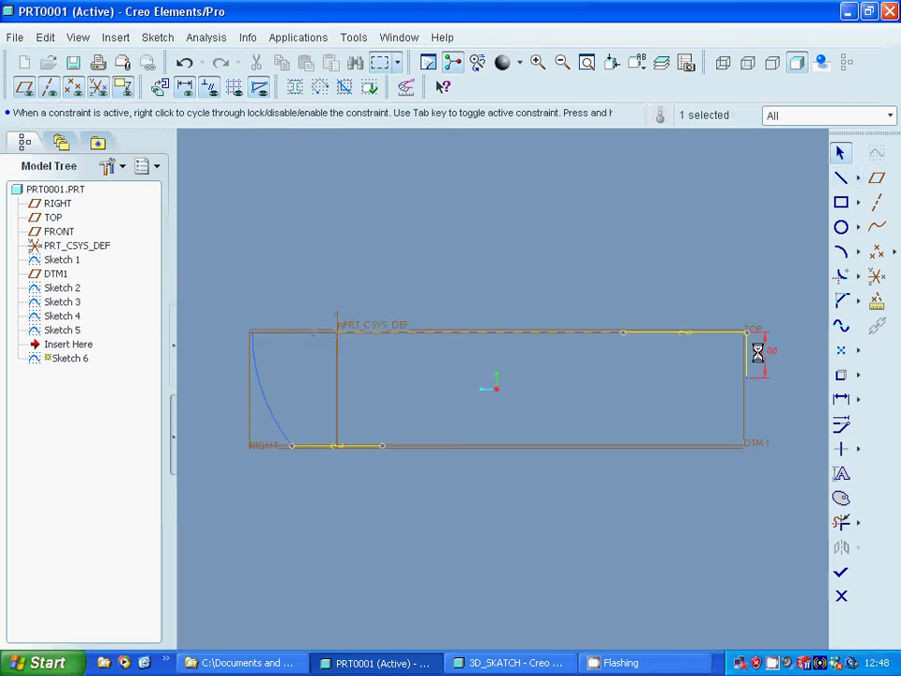
# Draw a tangent arc from the projected circle edge's end to the vertical line's lower end, and fillet that corner, deleting the conflicting dimension.
pyautogui.click(841, 251)
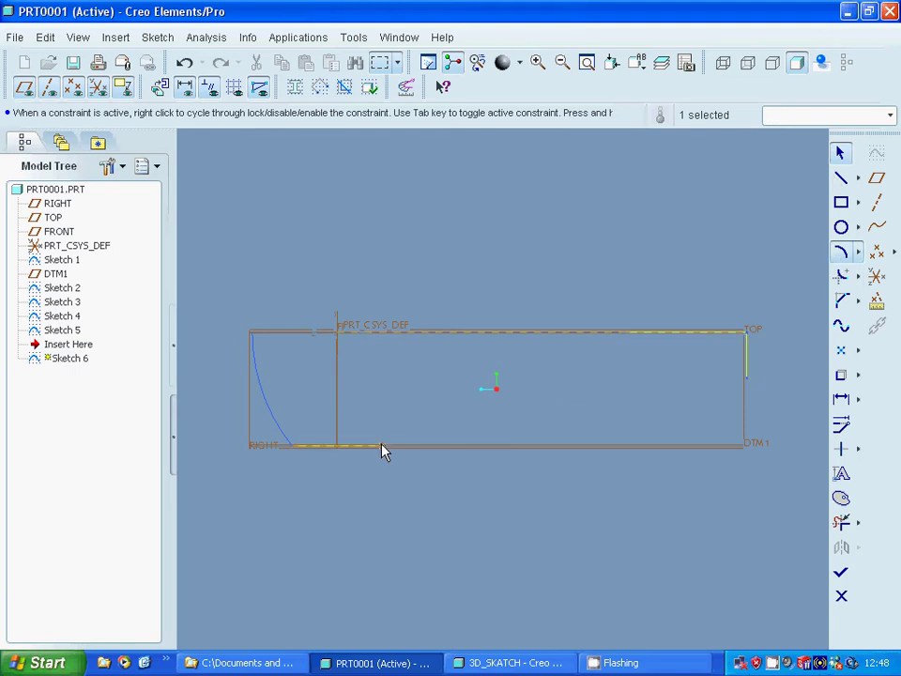
pyautogui.click(746, 380)
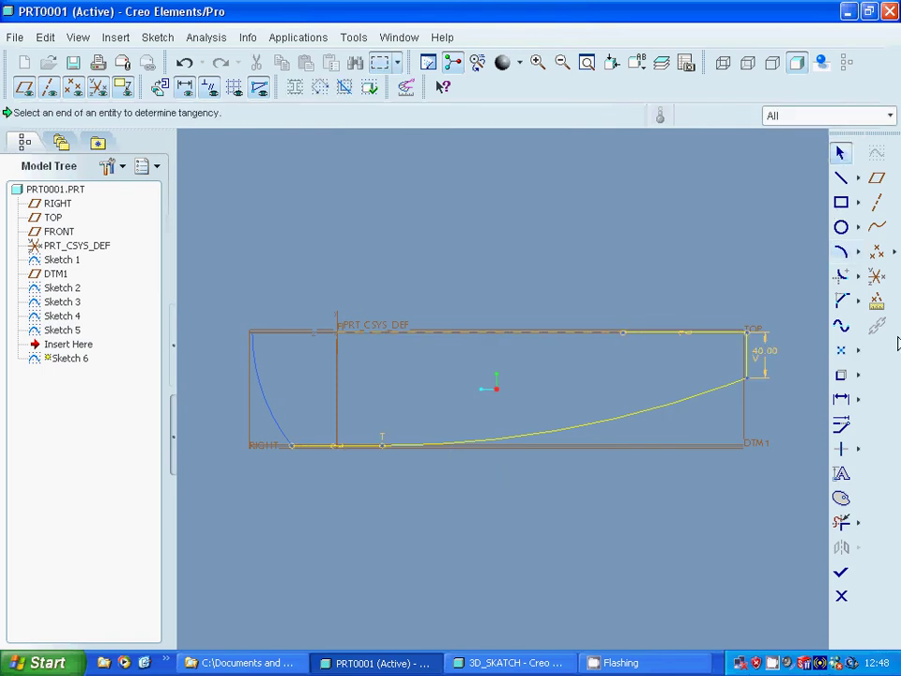
pyautogui.click(841, 275)
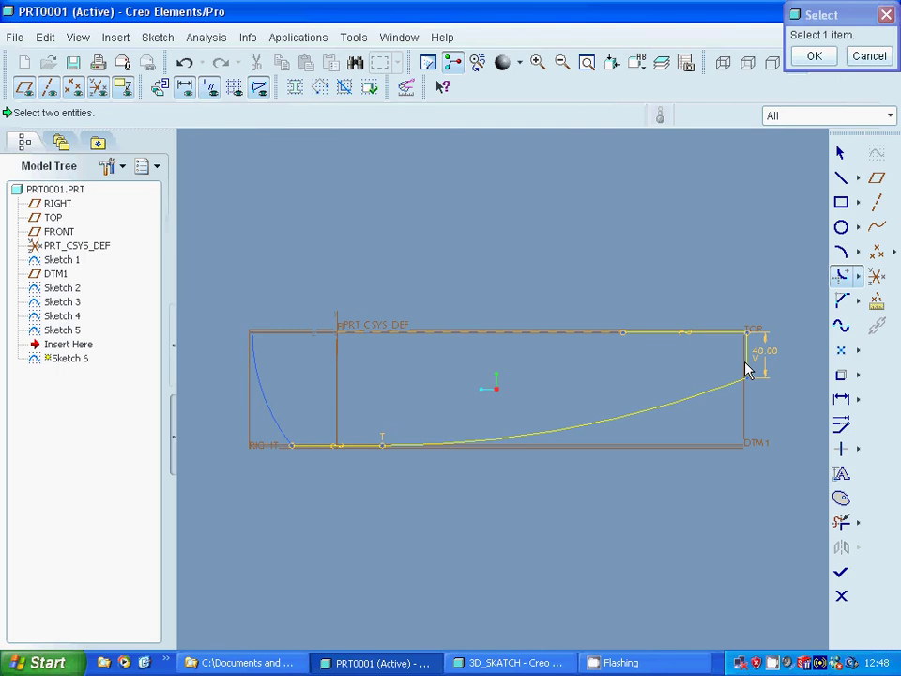
pyautogui.click(751, 371)
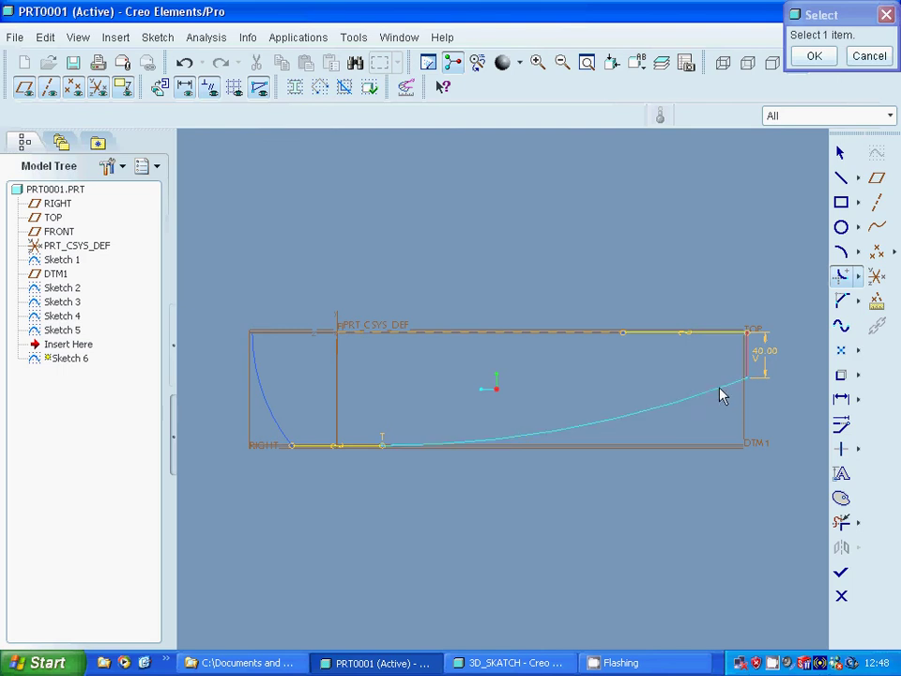
pyautogui.click(720, 393)
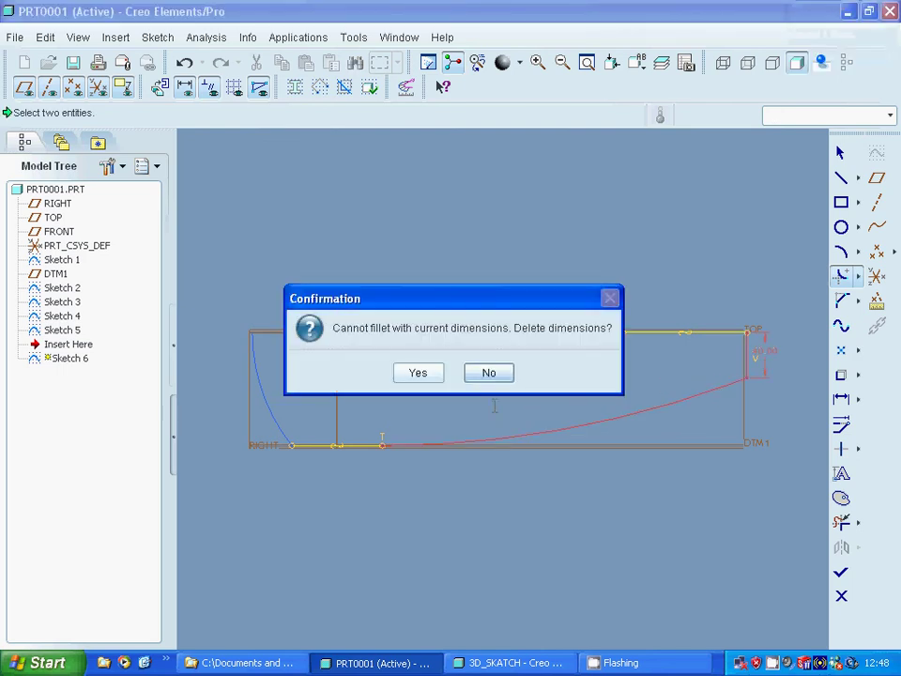
pyautogui.click(427, 375)
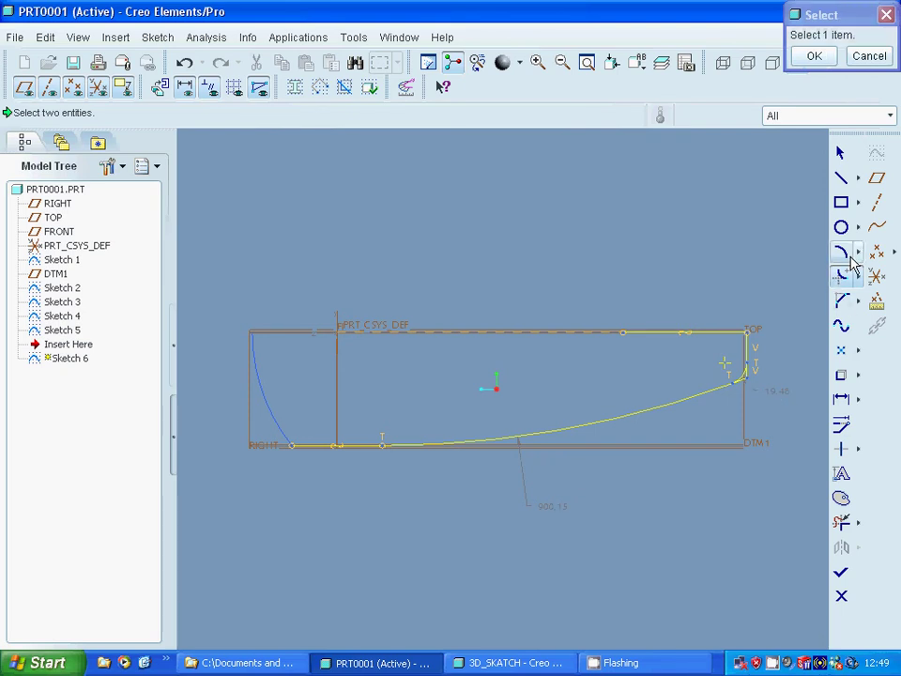
pyautogui.click(813, 56)
# Set the radius of the fillet between the vertical line and the tangent arc to 30.
pyautogui.doubleClick(769, 395)
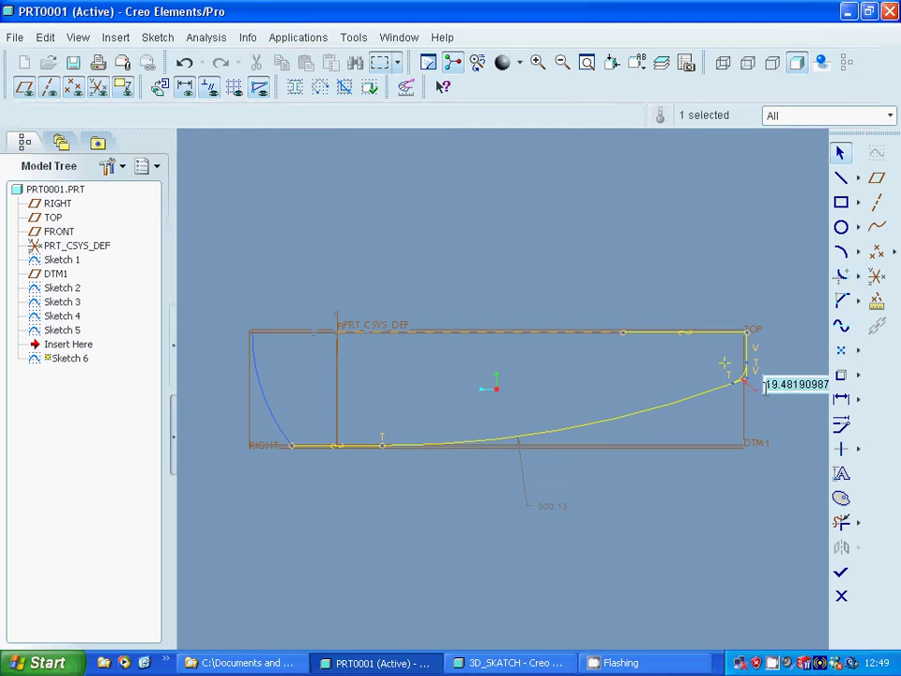
pyautogui.press('BackSpace')
pyautogui.write('30')
pyautogui.press('Return')
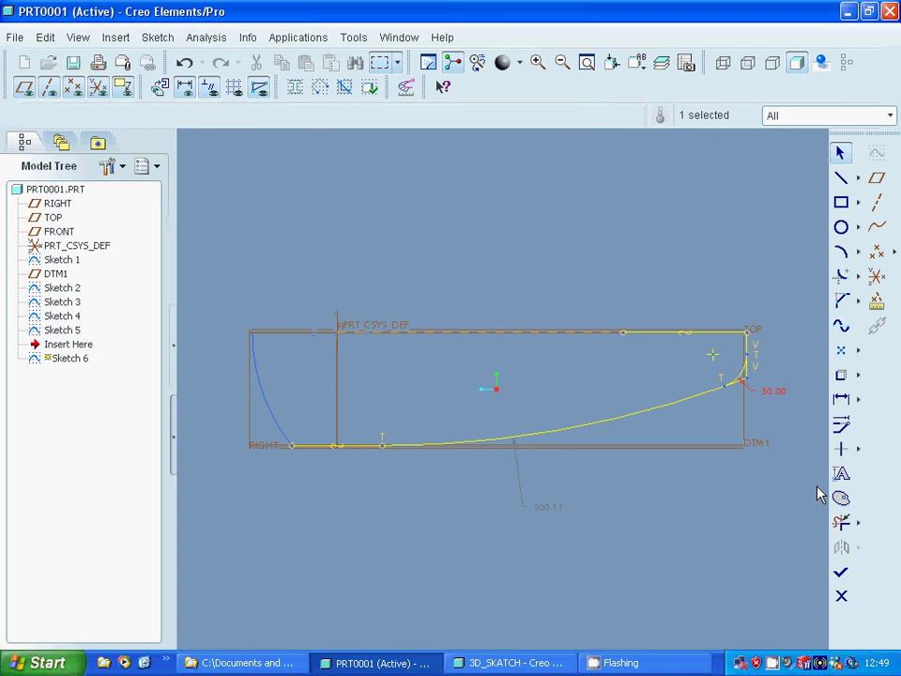
# Trim away the projected TOP edge, the corner leftovers and the projected circle edge, and finish Sketch 6.
pyautogui.click(839, 523)
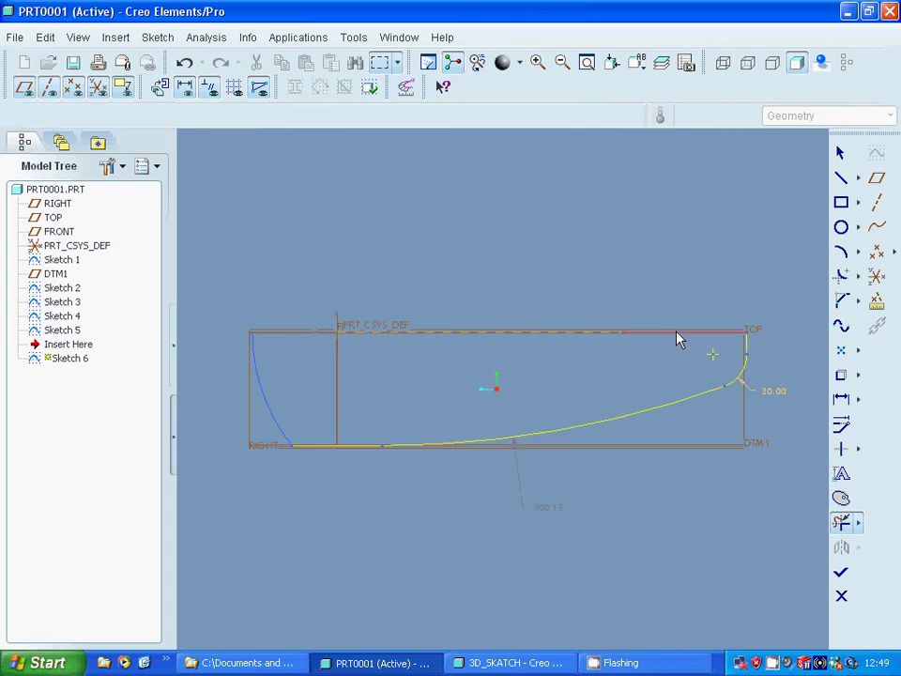
pyautogui.click(362, 451)
pyautogui.click(841, 572)
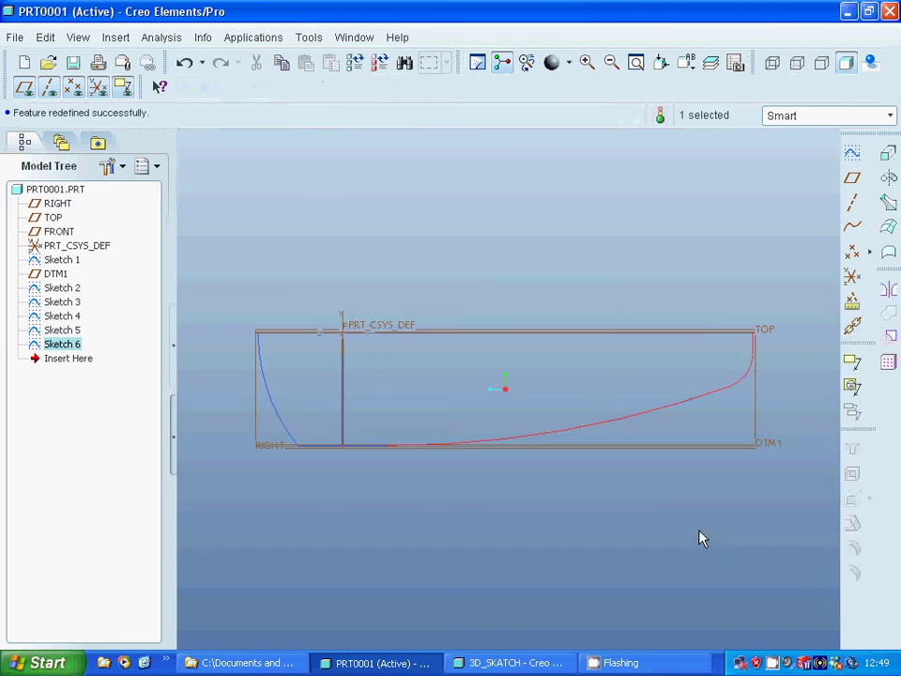
# Start a Boundary Blend with the DTM1 circle and the TOP outline as its first-direction chains.
pyautogui.moveTo(662, 519); pyautogui.dragTo(487, 461, button='middle')
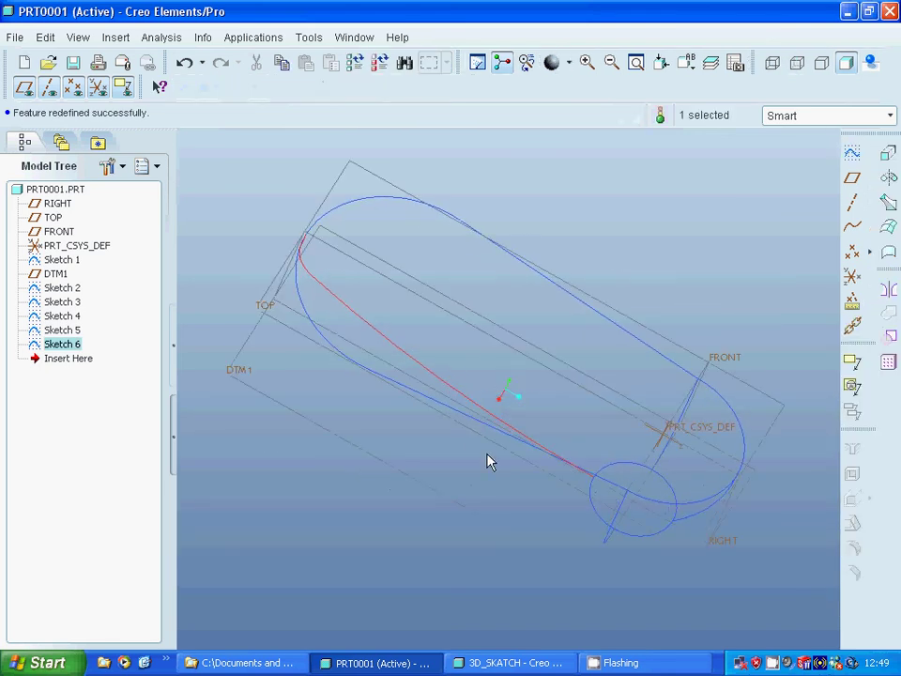
pyautogui.click(116, 37)
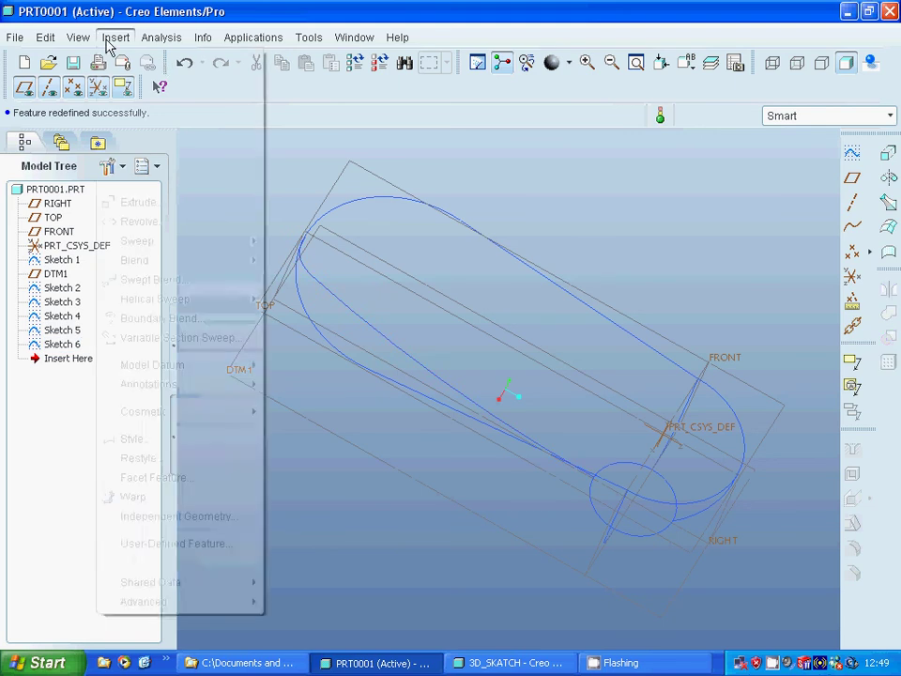
pyautogui.click(148, 319)
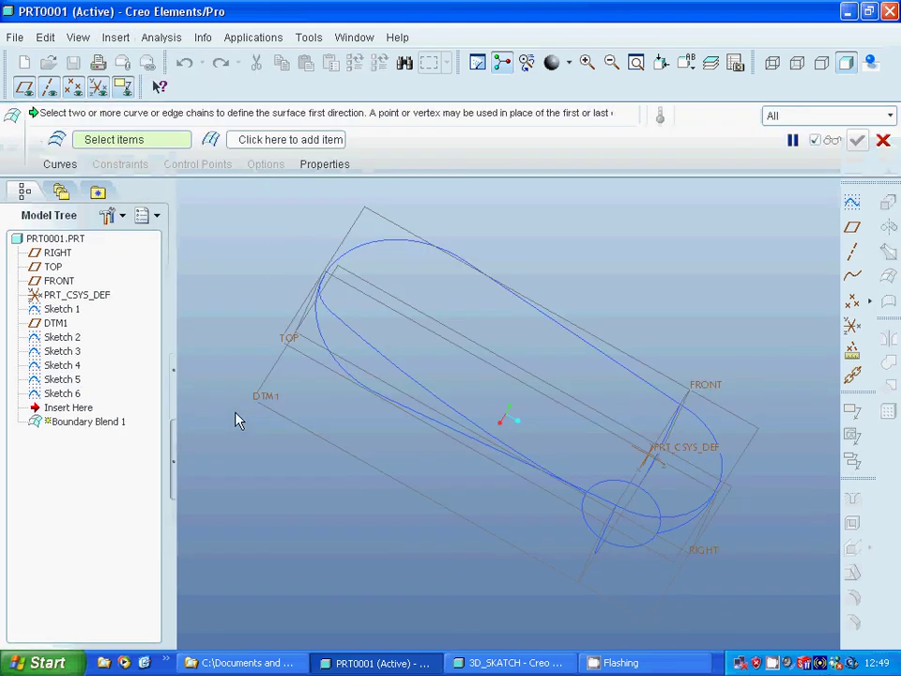
pyautogui.click(60, 164)
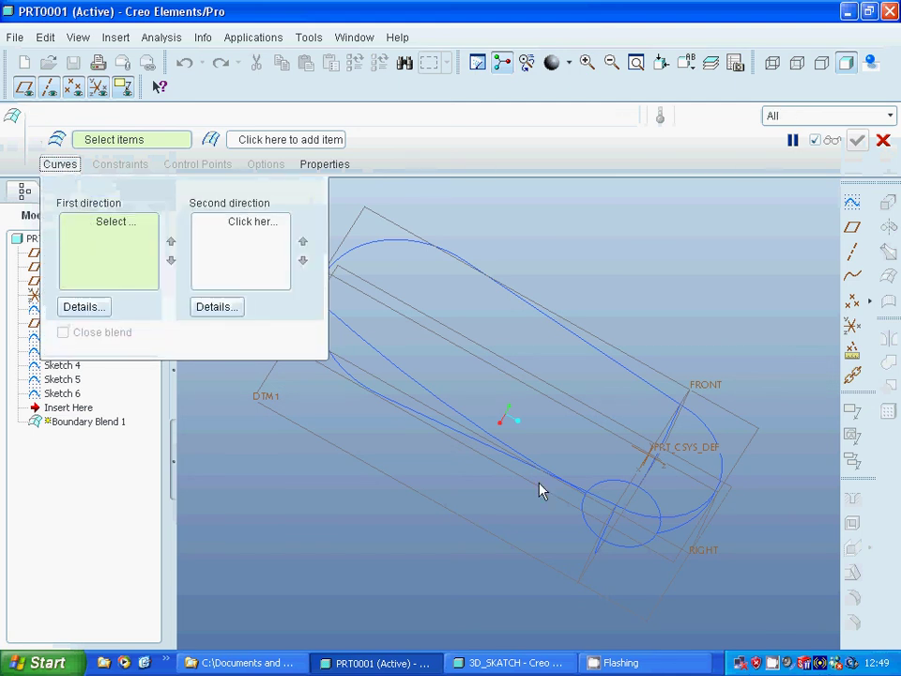
pyautogui.click(709, 436)
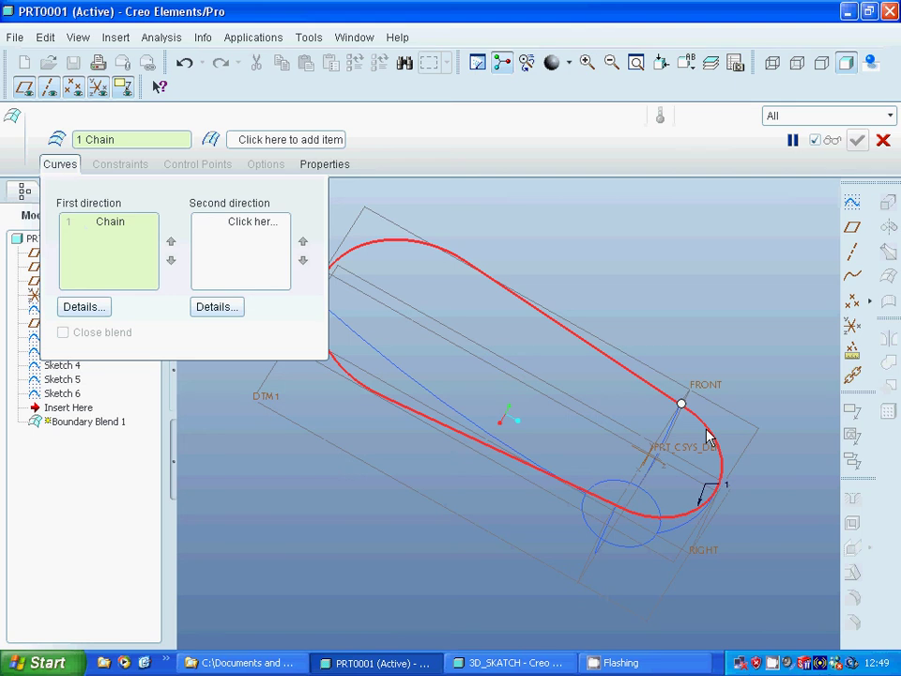
pyautogui.click(645, 498)
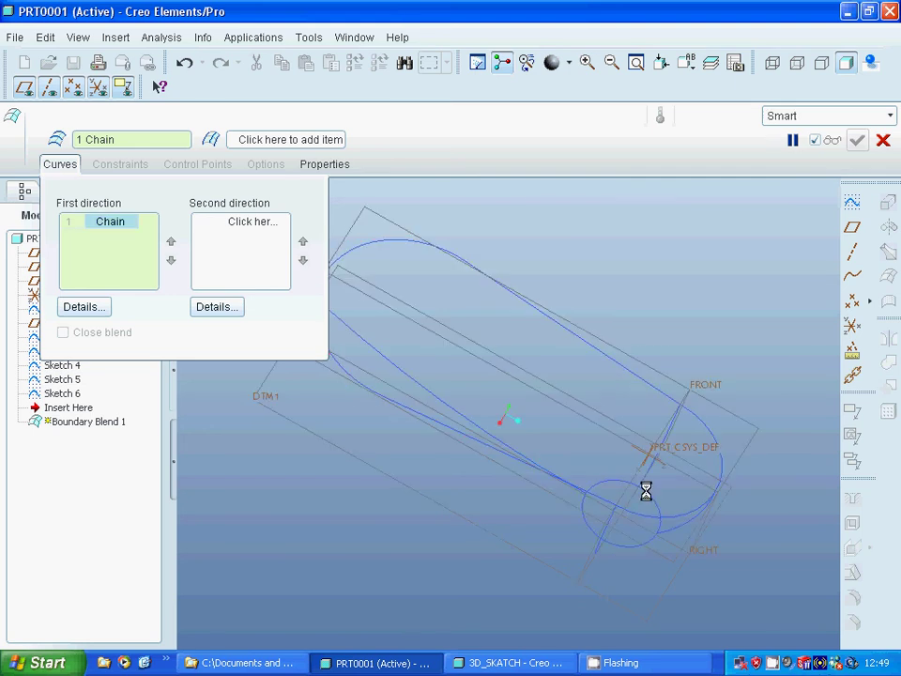
pyautogui.middleClick(692, 421)
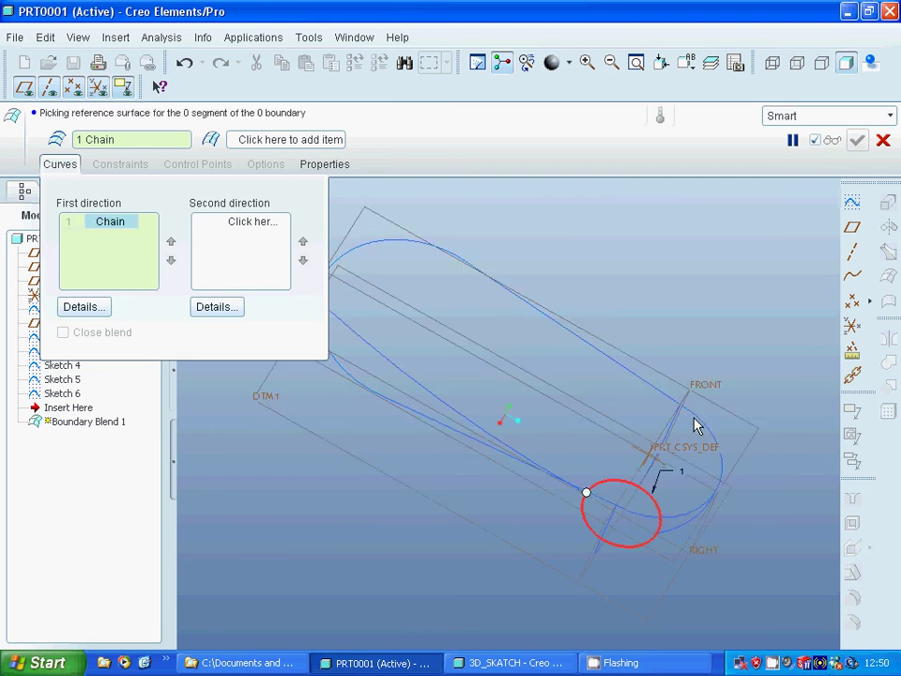
pyautogui.middleClick(694, 424)
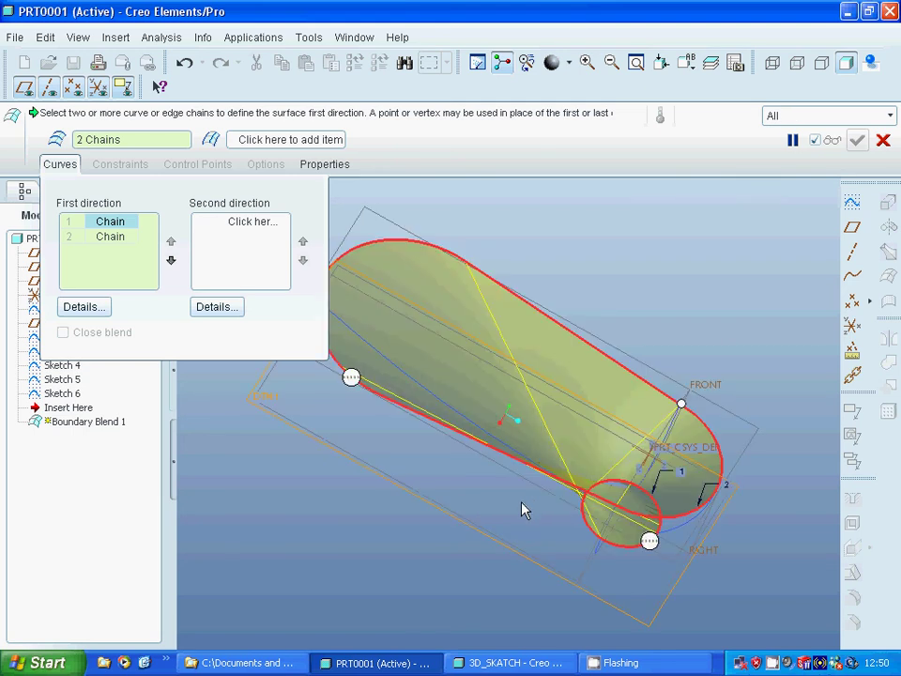
# Add the long lengthwise curve, the short end curve and one side curve as the blend's second-direction chains.
pyautogui.click(231, 222)
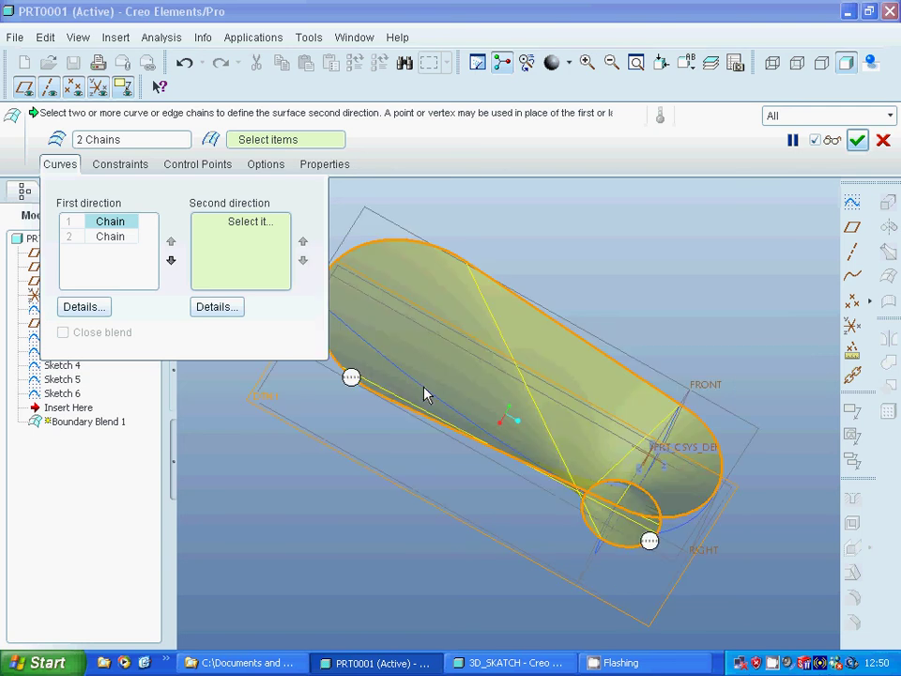
pyautogui.click(422, 390)
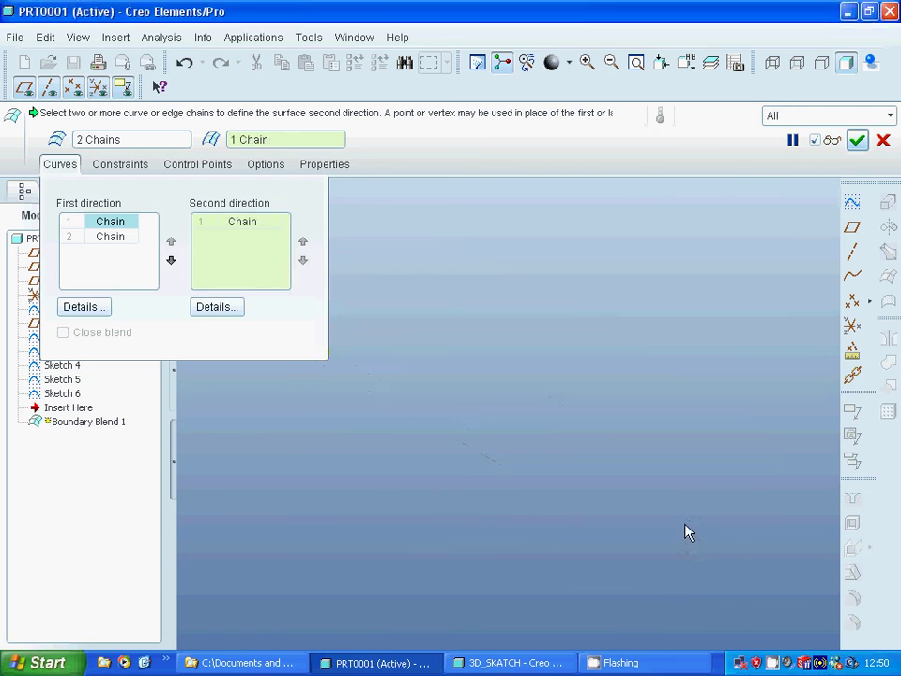
pyautogui.click(688, 522)
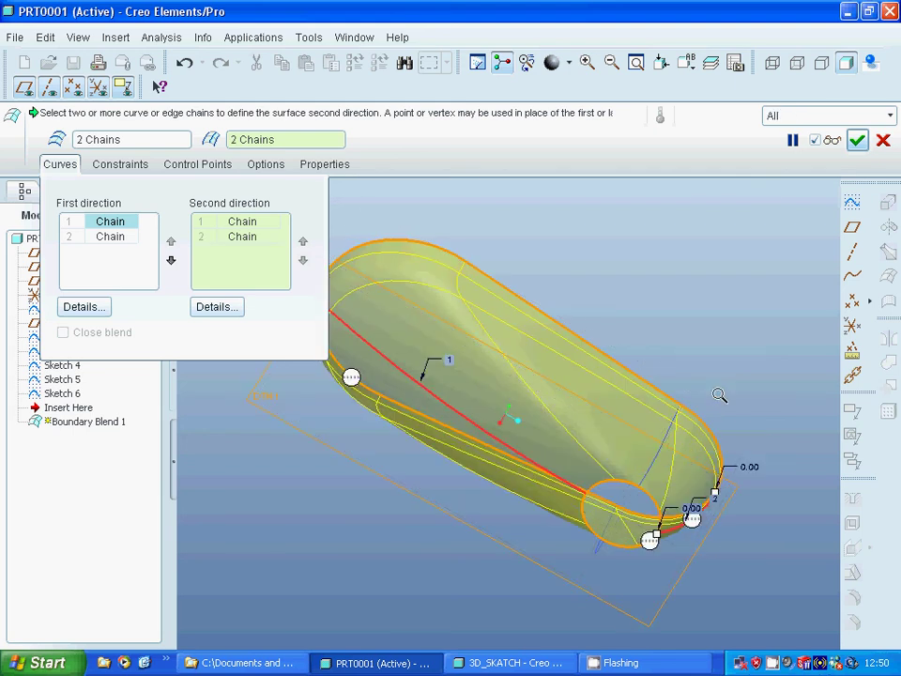
pyautogui.keyDown('ctrl'); pyautogui.click(603, 552); pyautogui.keyUp('ctrl')
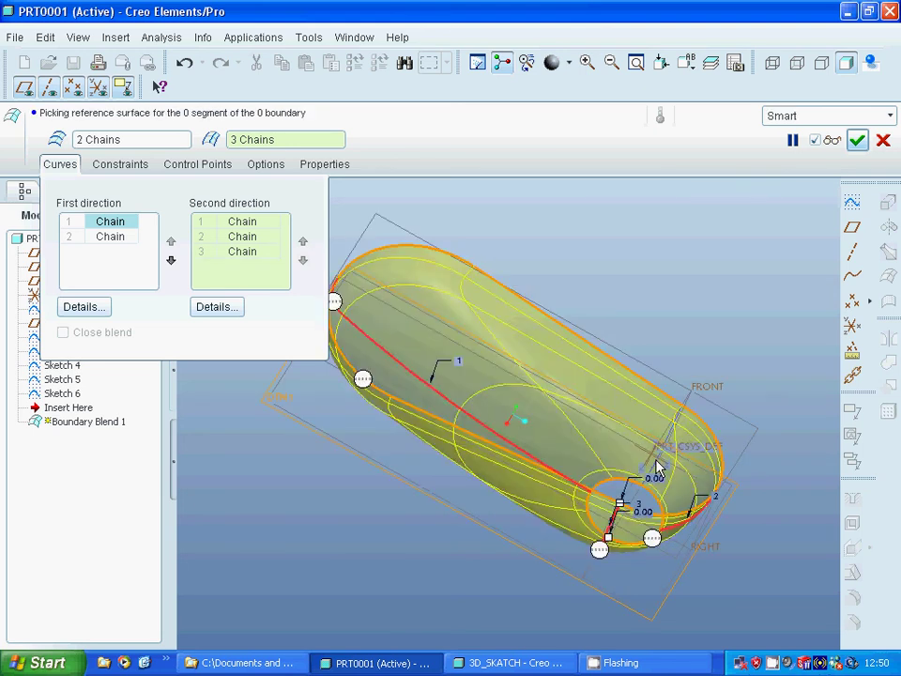
# Try adding the opposite side curve as a fourth second-direction chain, and remove that chain from the blend.
pyautogui.keyDown('ctrl'); pyautogui.click(652, 472); pyautogui.keyUp('ctrl')
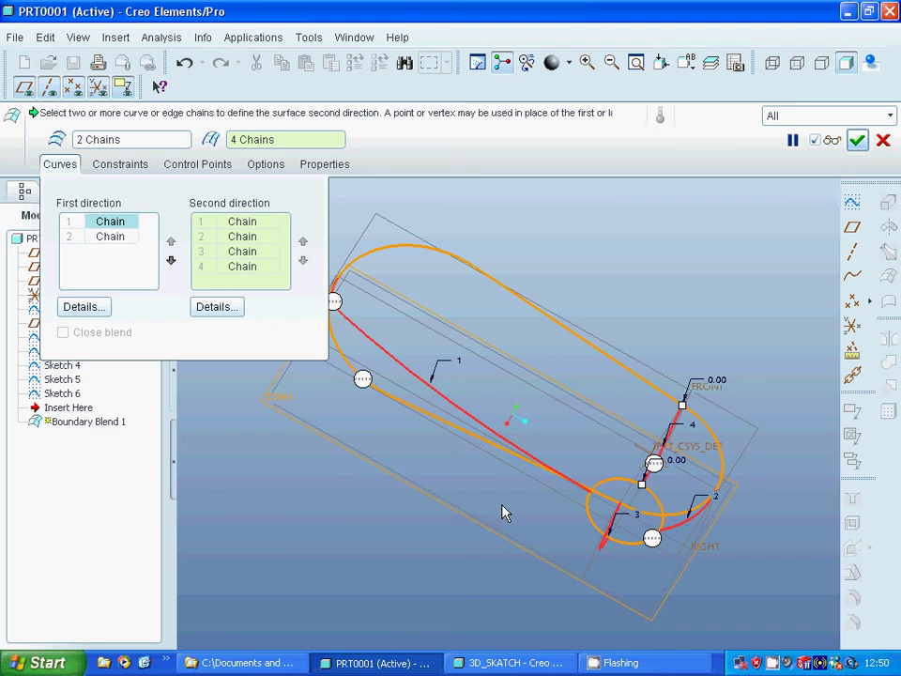
pyautogui.moveTo(512, 498); pyautogui.dragTo(507, 422, button='middle')
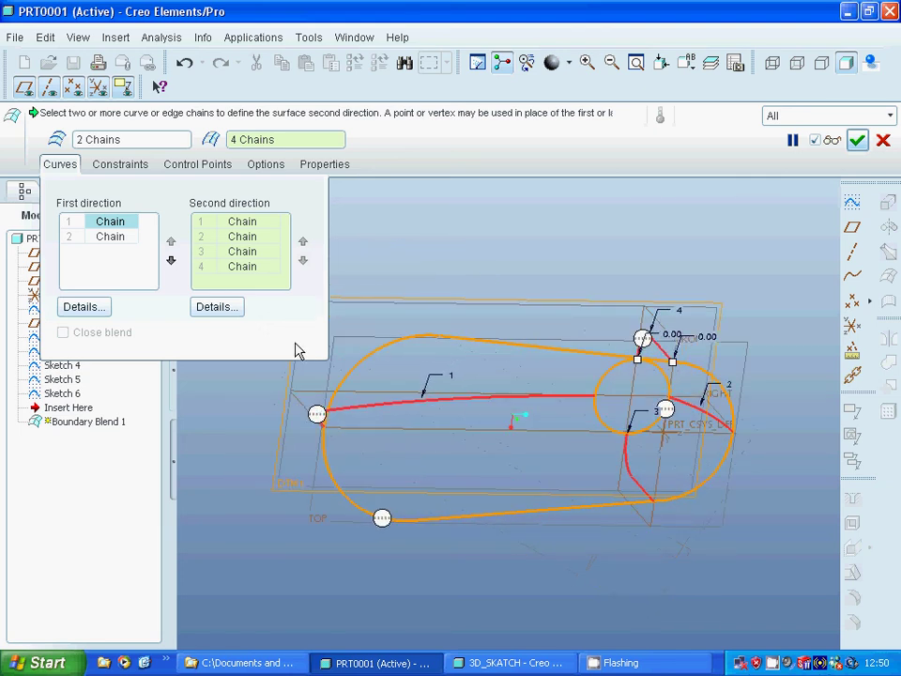
pyautogui.rightClick(239, 274)
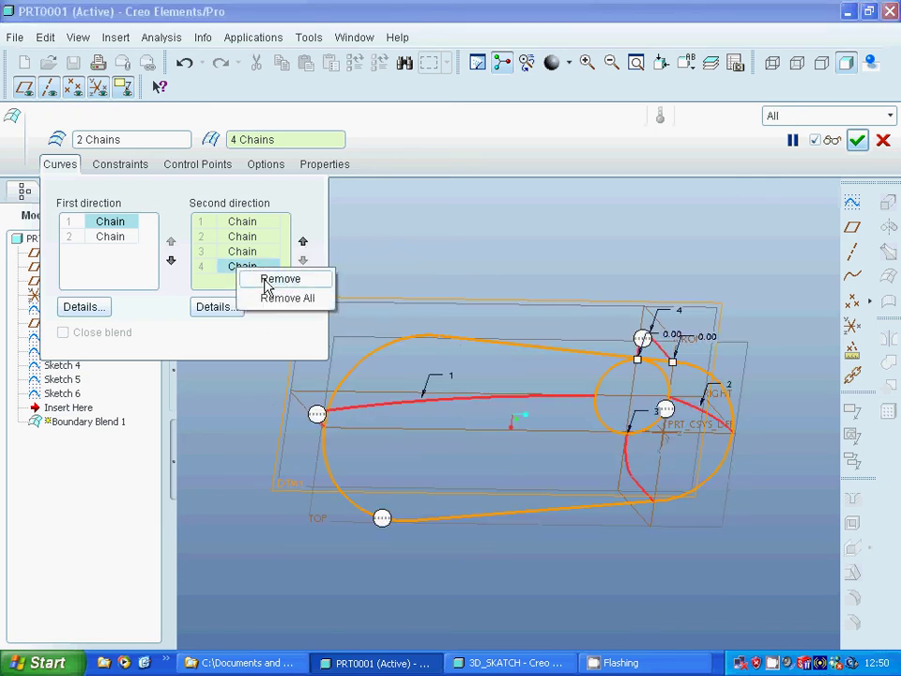
pyautogui.click(265, 279)
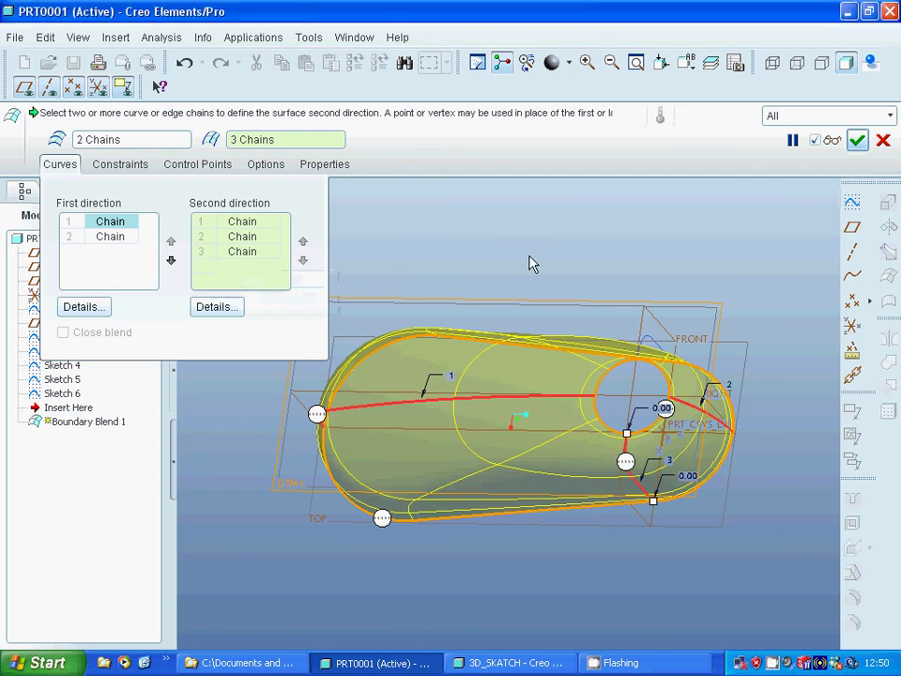
# Complete the Boundary Blend surface with its three second-direction chains and clear the selection.
pyautogui.moveTo(531, 262)
pyautogui.mouseDown(button='middle')
pyautogui.moveTo(495, 220)
pyautogui.moveTo(482, 254)
pyautogui.moveTo(505, 251)
pyautogui.mouseUp(button='middle')
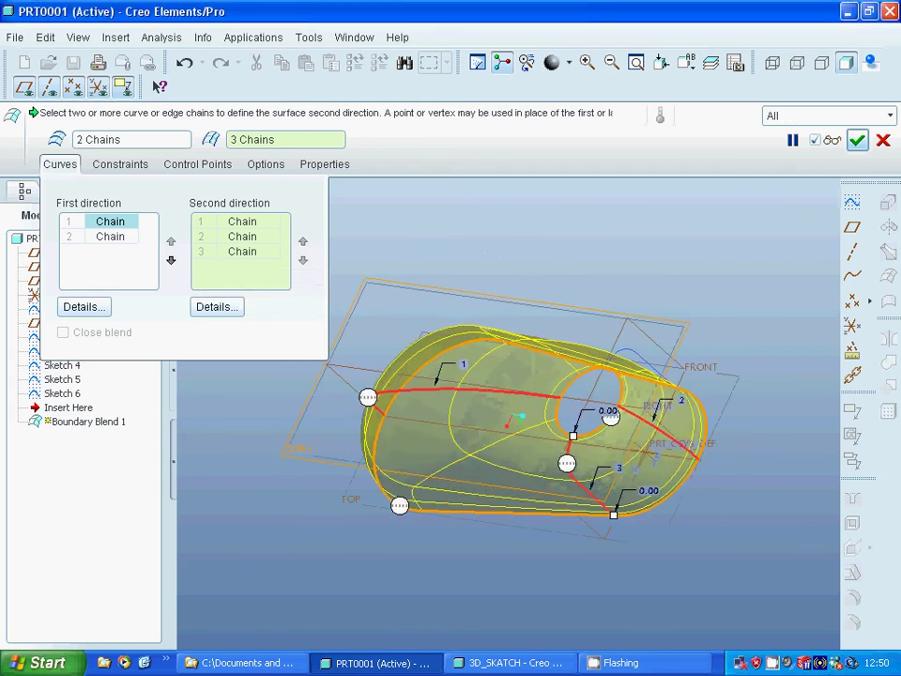
pyautogui.click(858, 141)
pyautogui.click(560, 297)
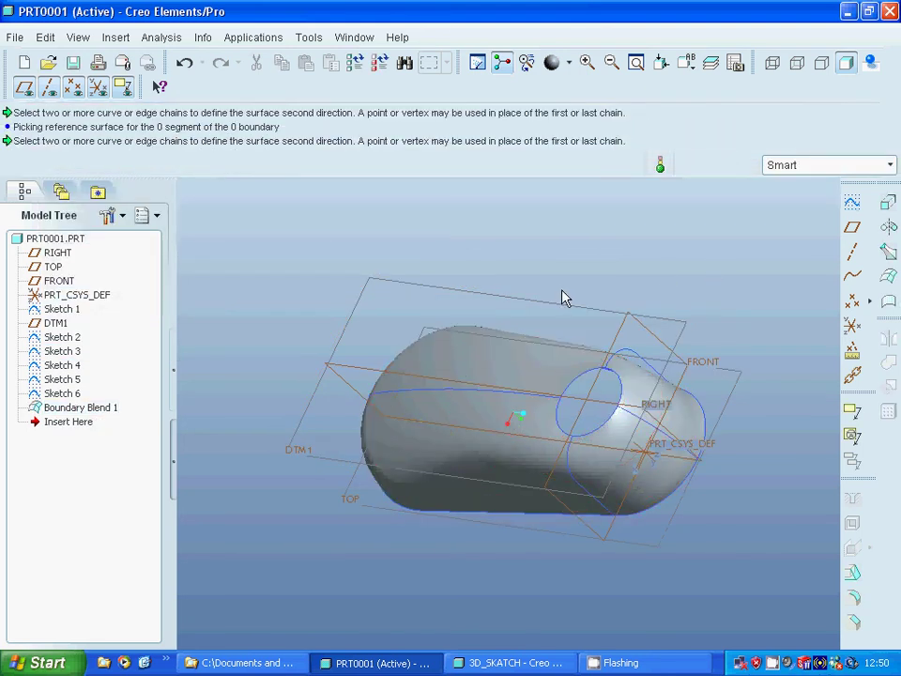
pyautogui.moveTo(558, 347); pyautogui.dragTo(534, 342, button='middle')
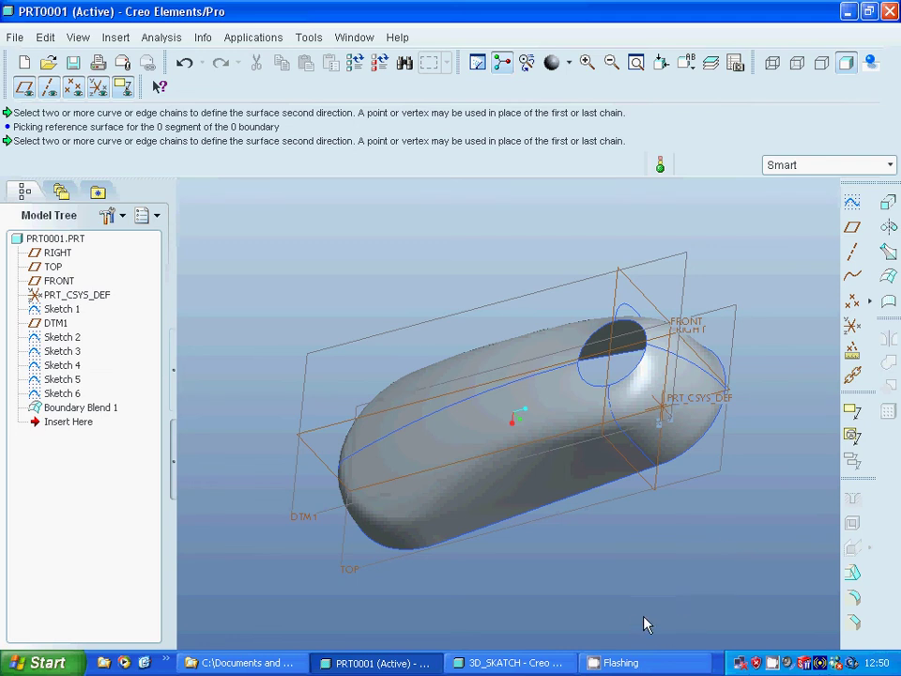
pyautogui.rightClick(787, 665)
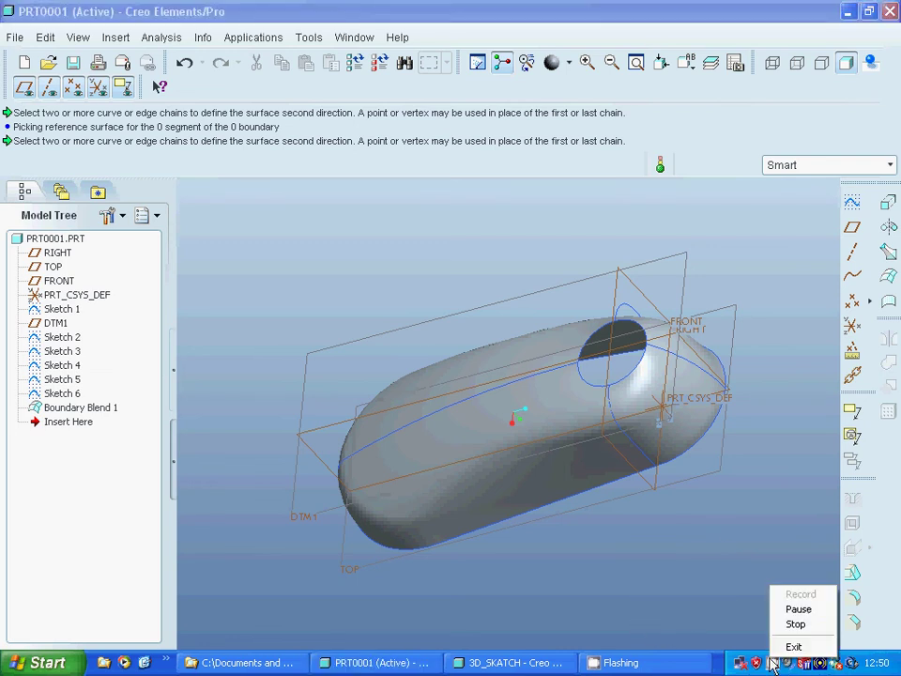